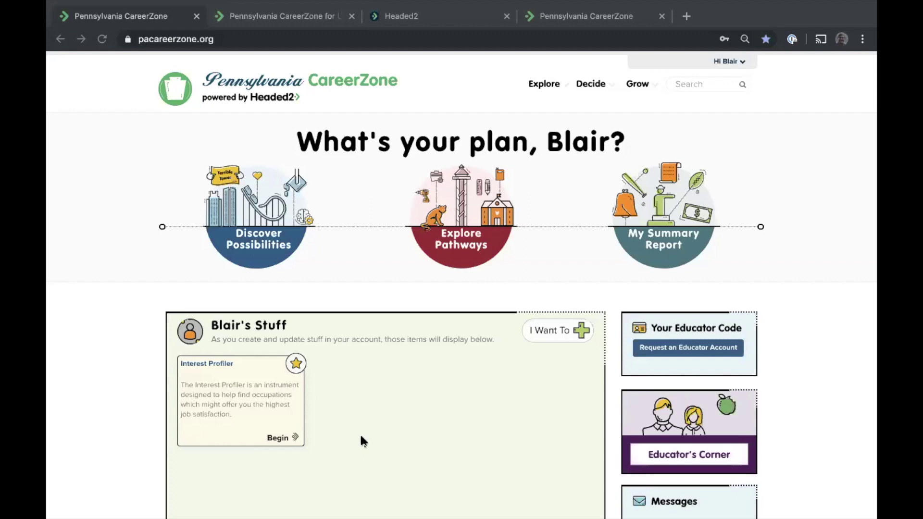
scroll(342, 267, down, 2)
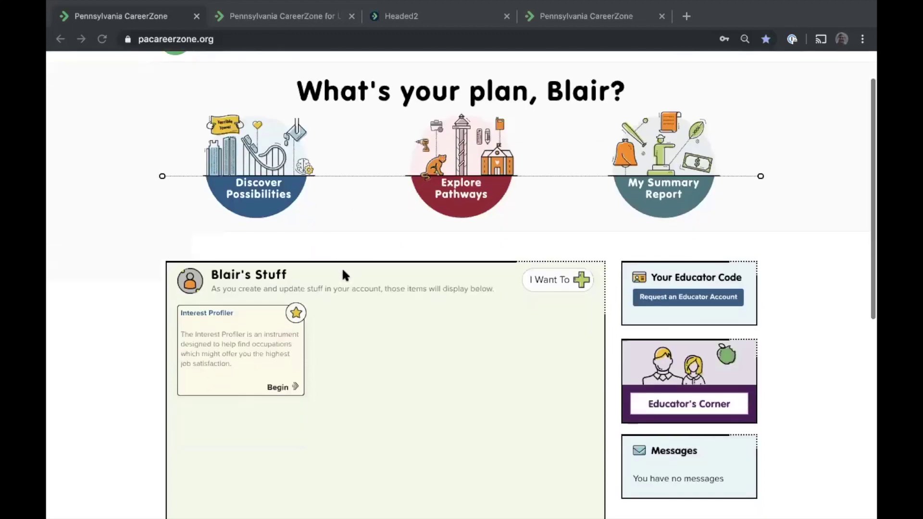
scroll(343, 270, down, 1)
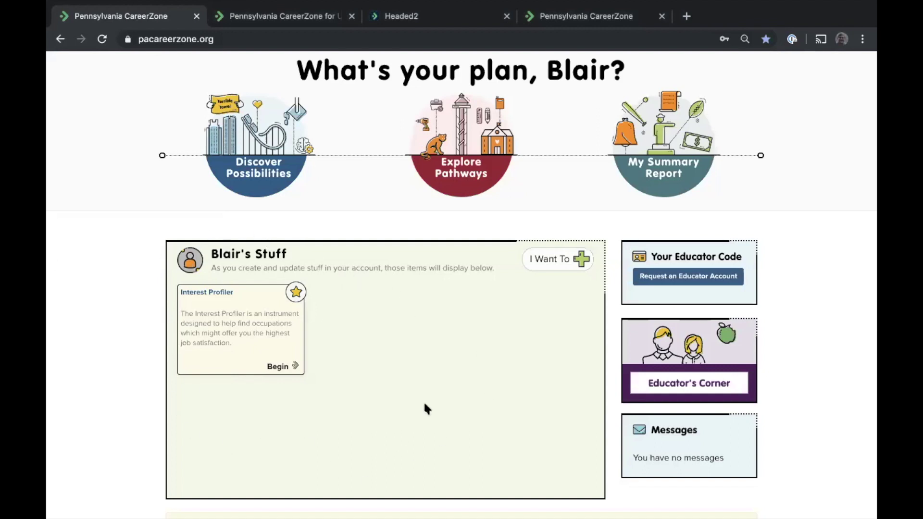
scroll(439, 372, up, 2)
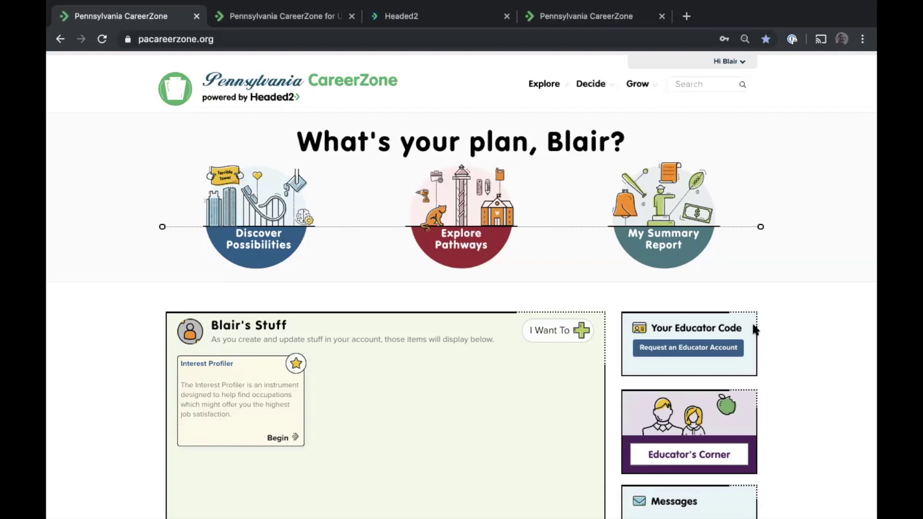
Switch to the 'Pennsylvania CareerZone for Upgrade Demo' tab to reach the Premium Educator dashboard
click(272, 19)
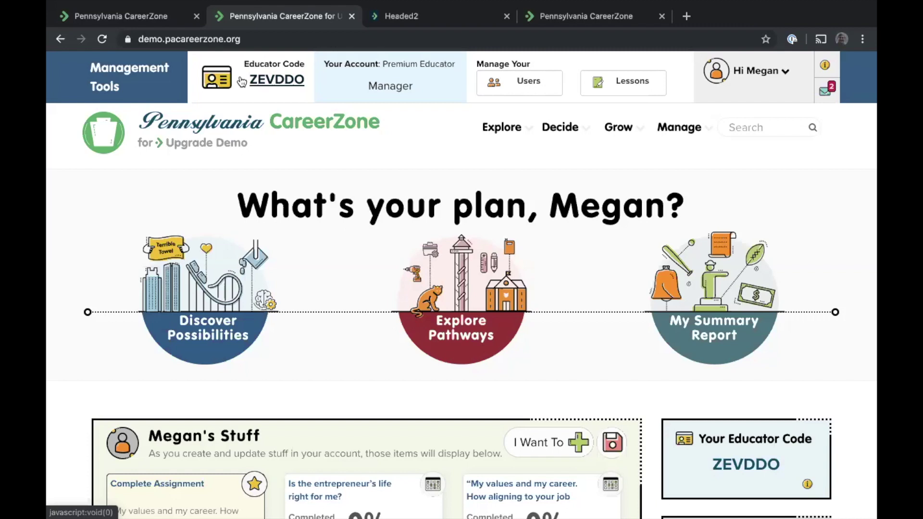
click(260, 81)
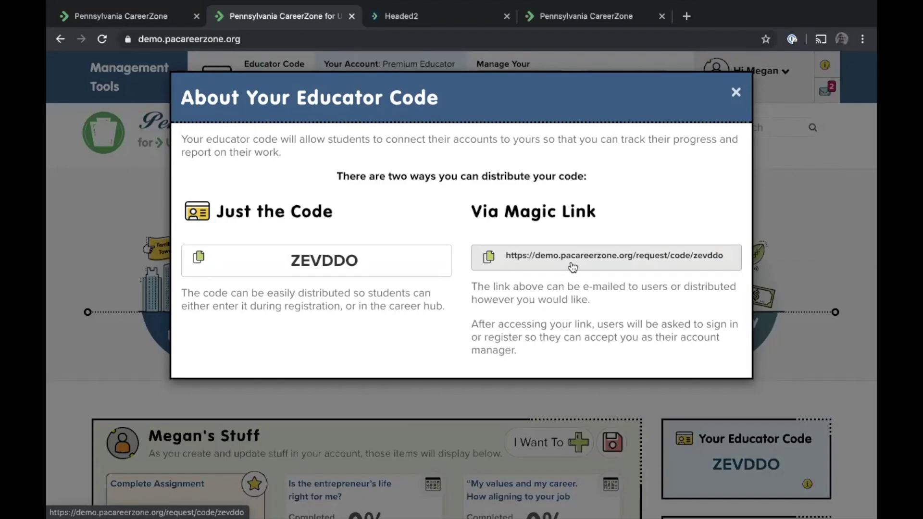
click(735, 92)
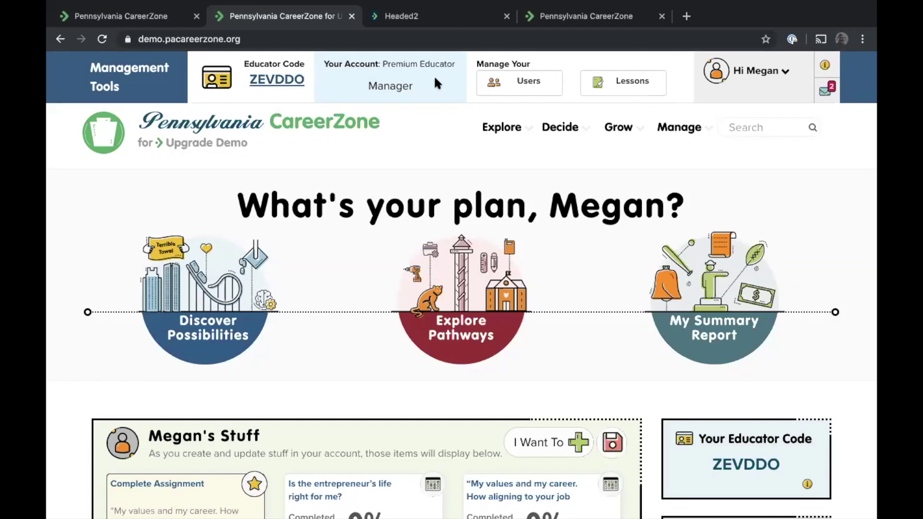
Browse the Users list of 26 managed users and expand the Run a report dropdown
click(506, 91)
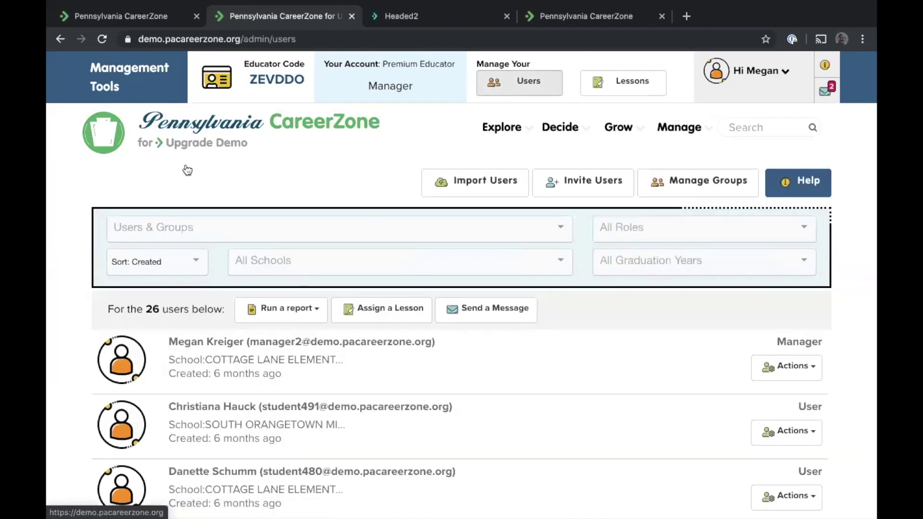
scroll(187, 170, down, 1)
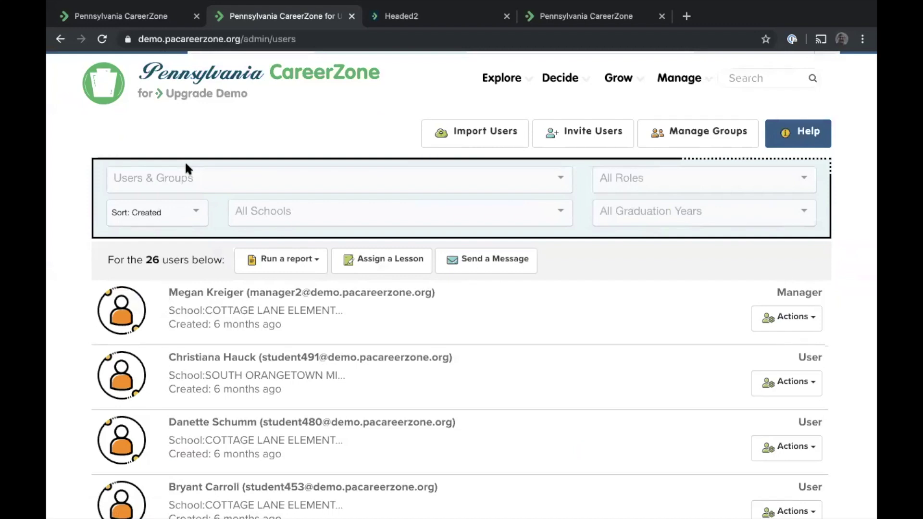
scroll(186, 165, down, 1)
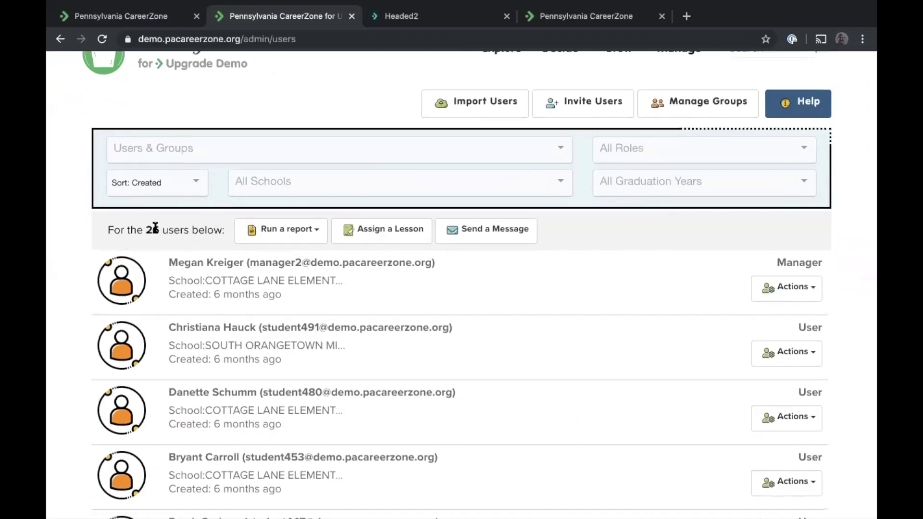
scroll(155, 226, down, 10)
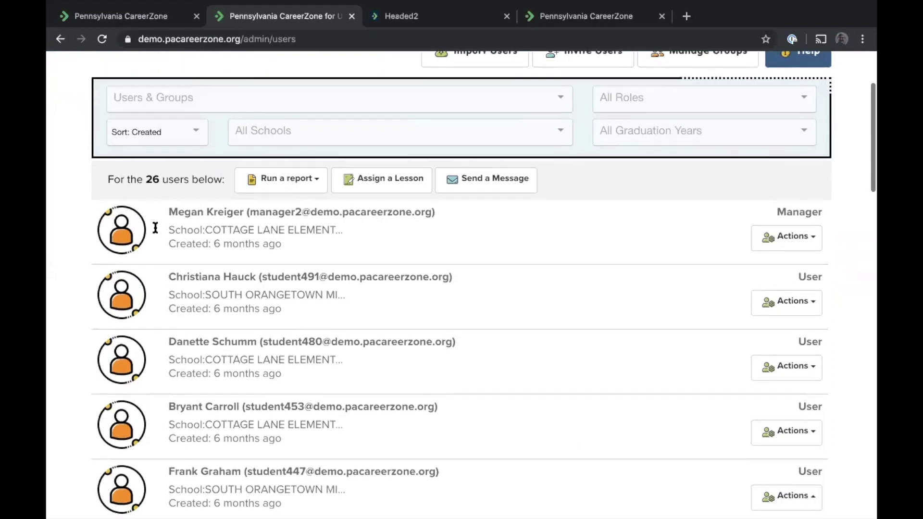
scroll(154, 224, up, 10)
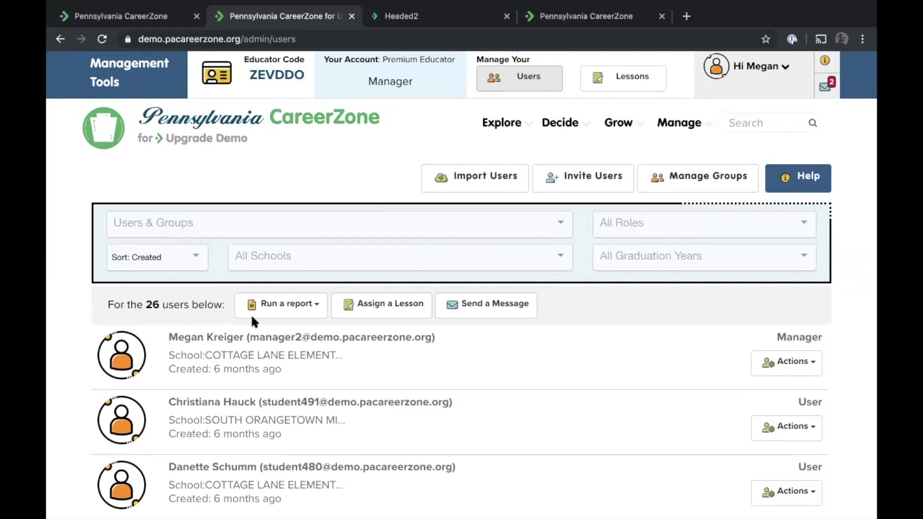
click(278, 316)
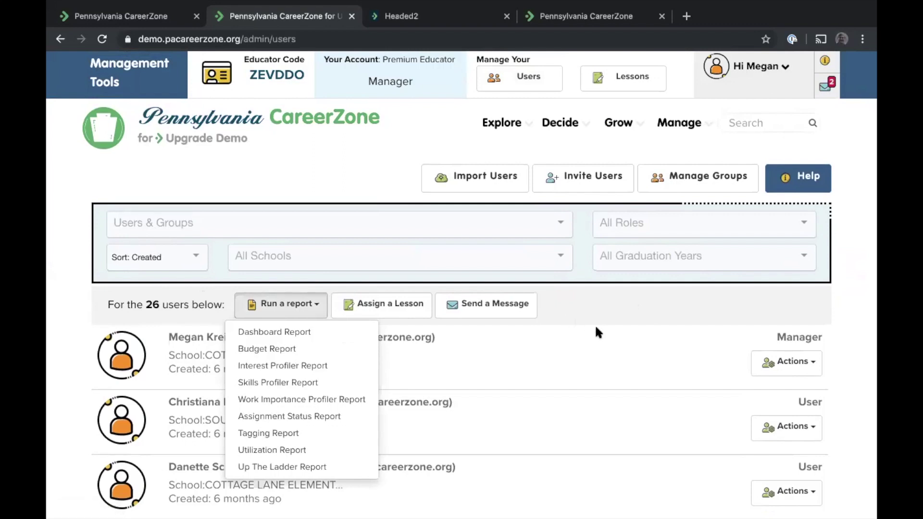
Run the Dashboard Report for all users and scroll through its per-student completion table
click(577, 311)
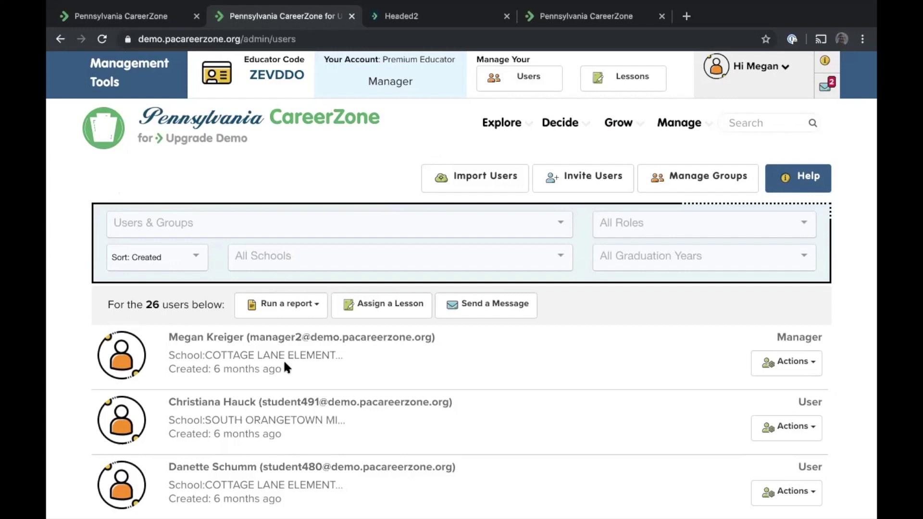
click(270, 306)
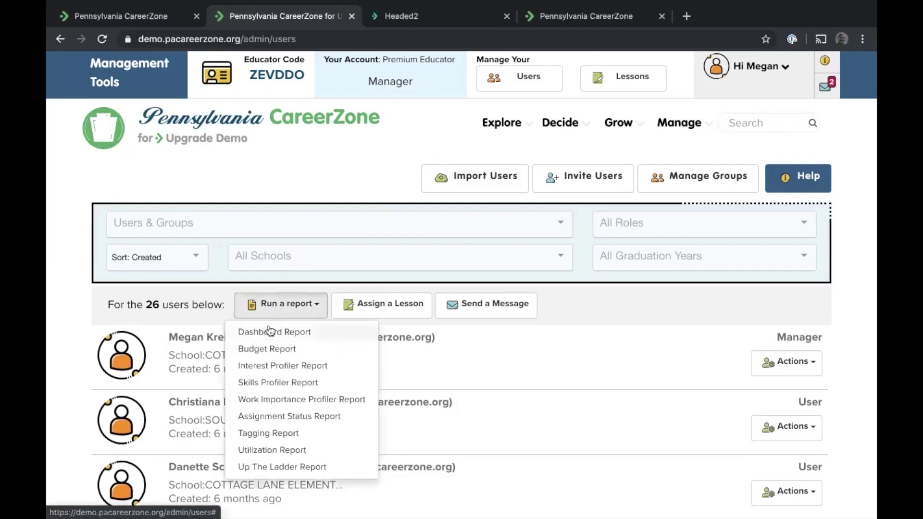
click(270, 332)
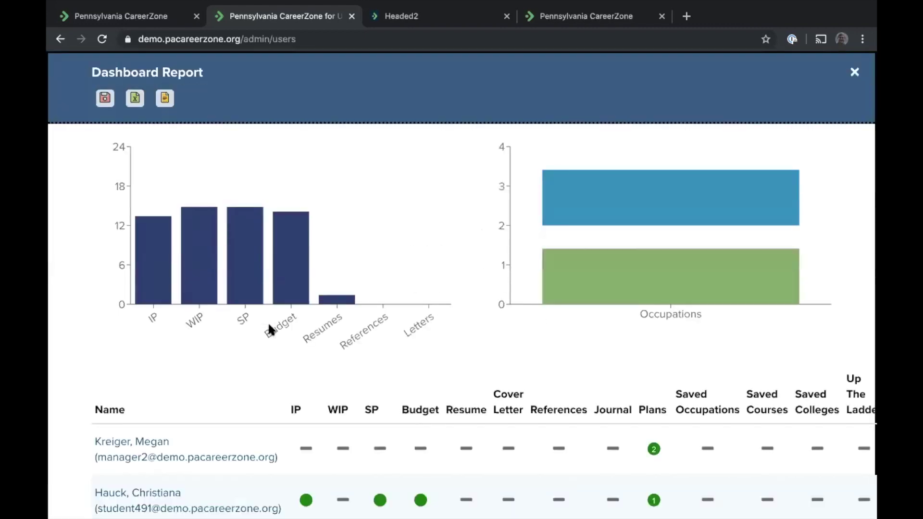
scroll(226, 304, down, 3)
mouse_move(294, 269)
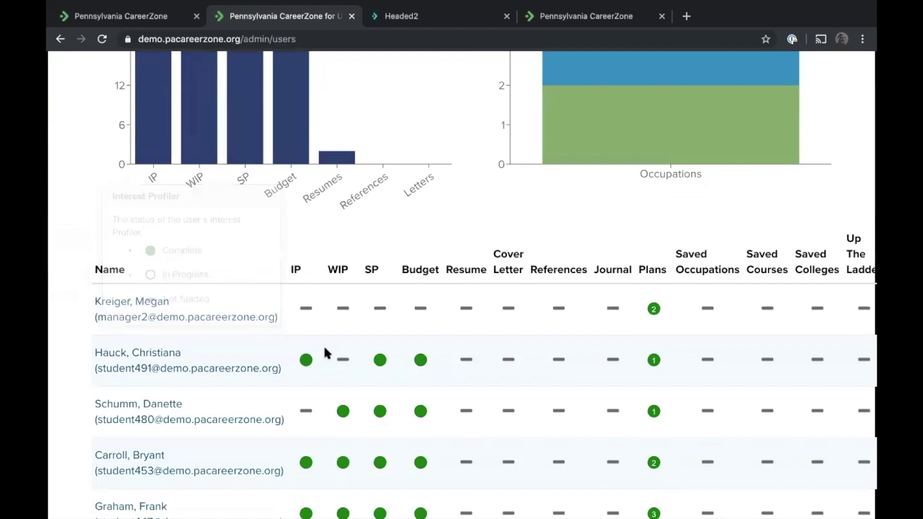
scroll(324, 345, down, 12)
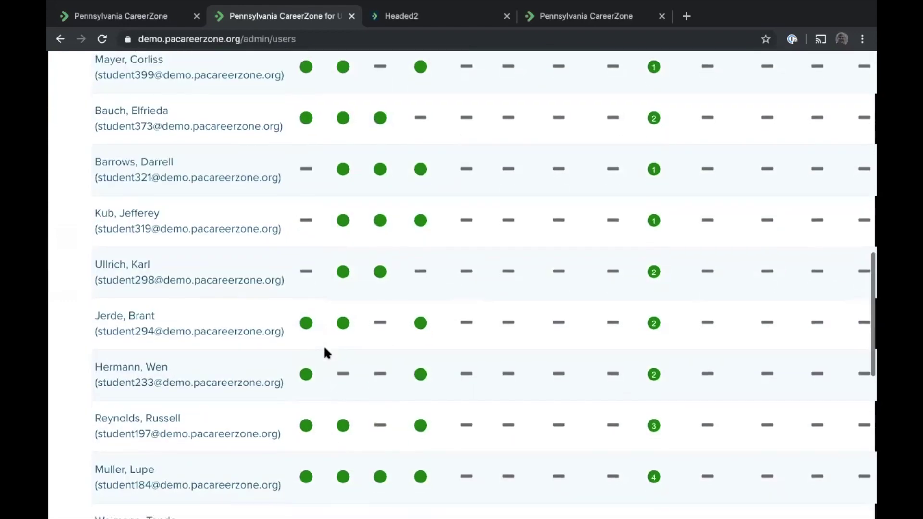
scroll(325, 349, down, 10)
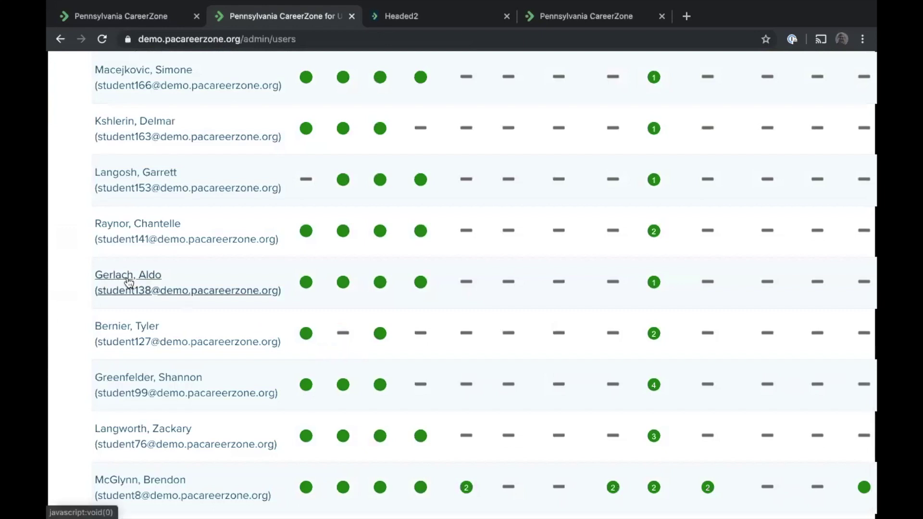
click(129, 281)
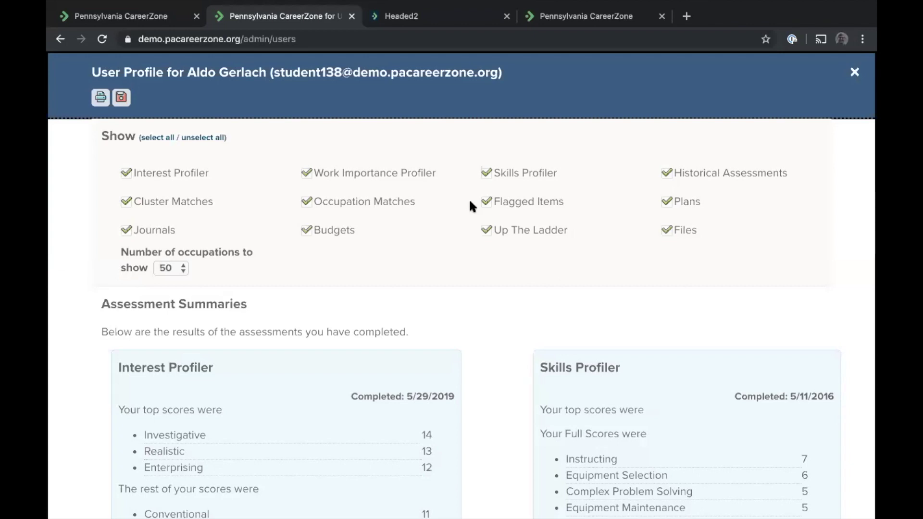
scroll(471, 203, down, 3)
scroll(470, 206, down, 20)
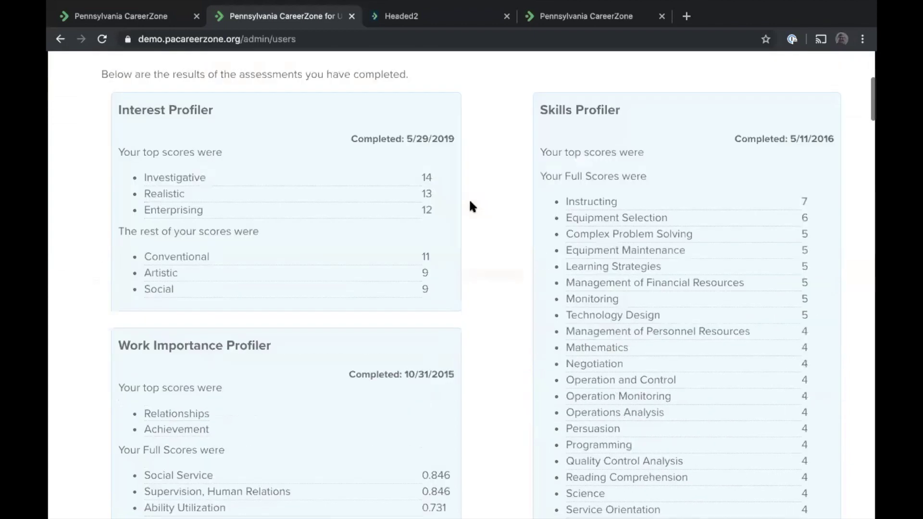
scroll(470, 202, down, 7)
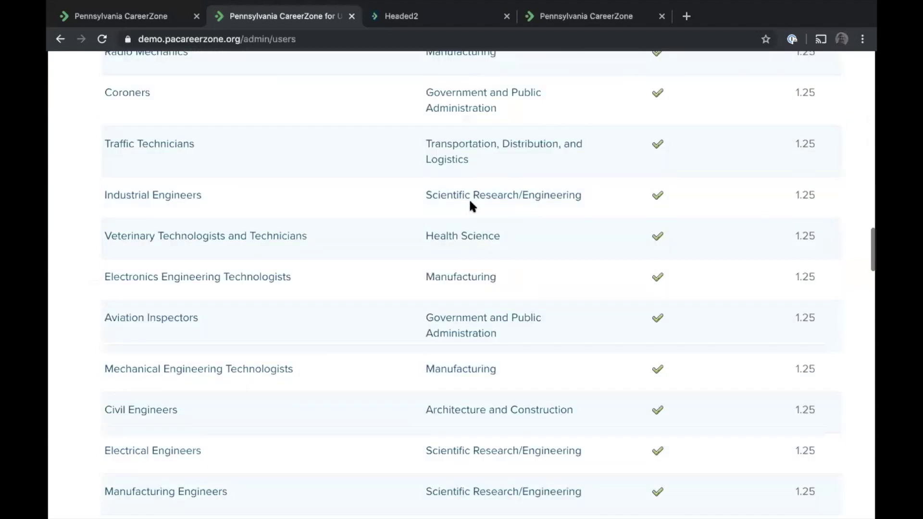
scroll(470, 201, down, 14)
scroll(471, 207, down, 17)
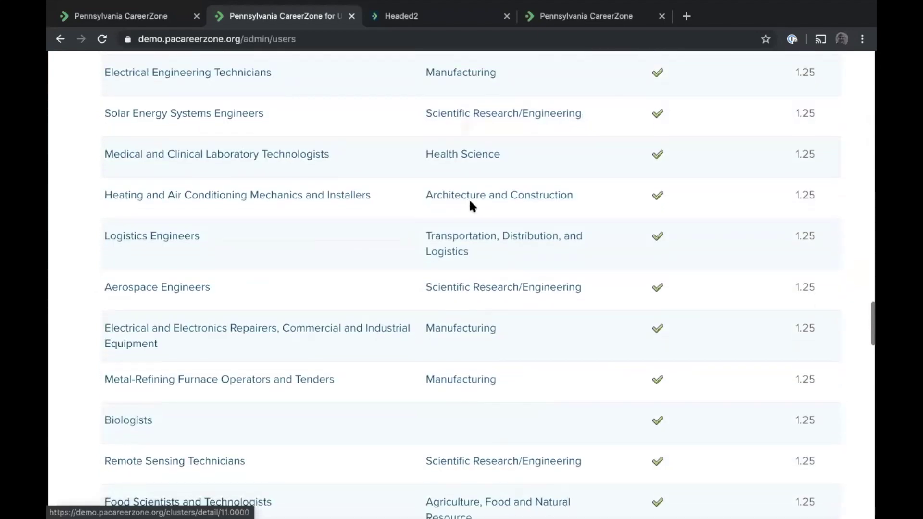
scroll(470, 202, down, 1)
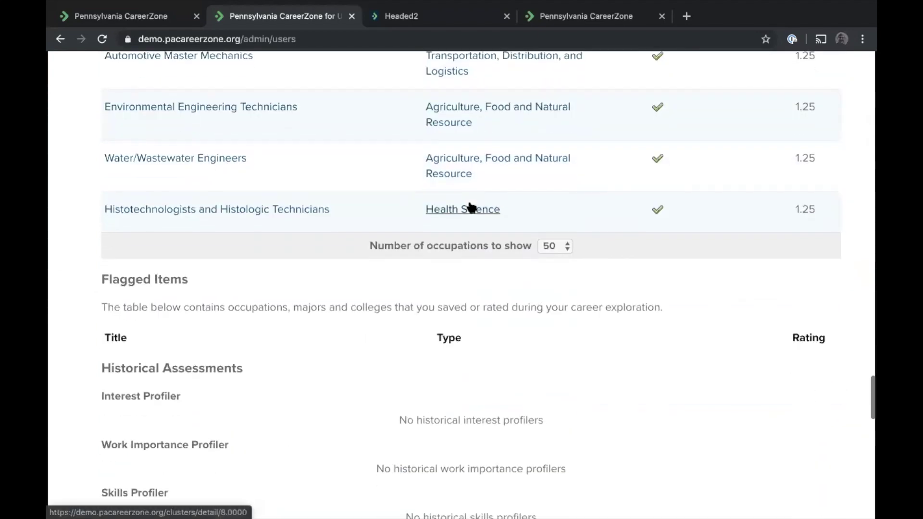
scroll(295, 174, down, 5)
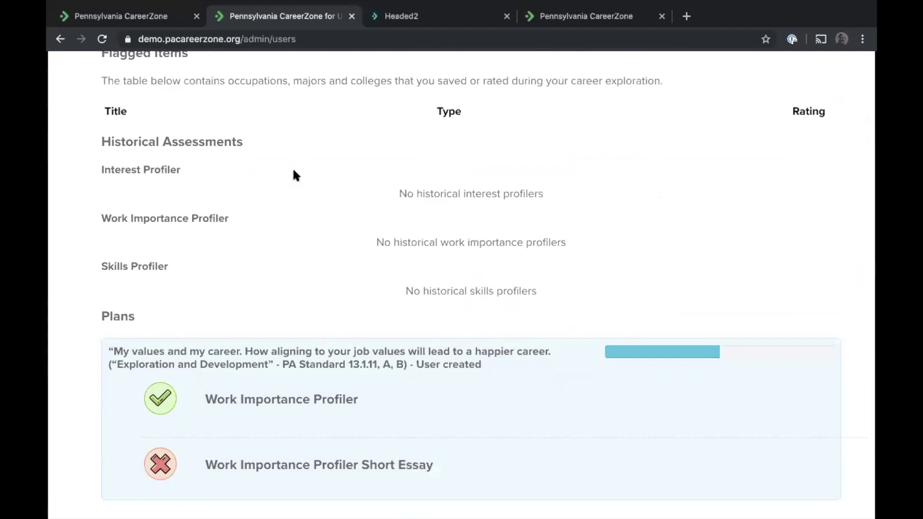
scroll(295, 176, down, 7)
scroll(294, 174, down, 3)
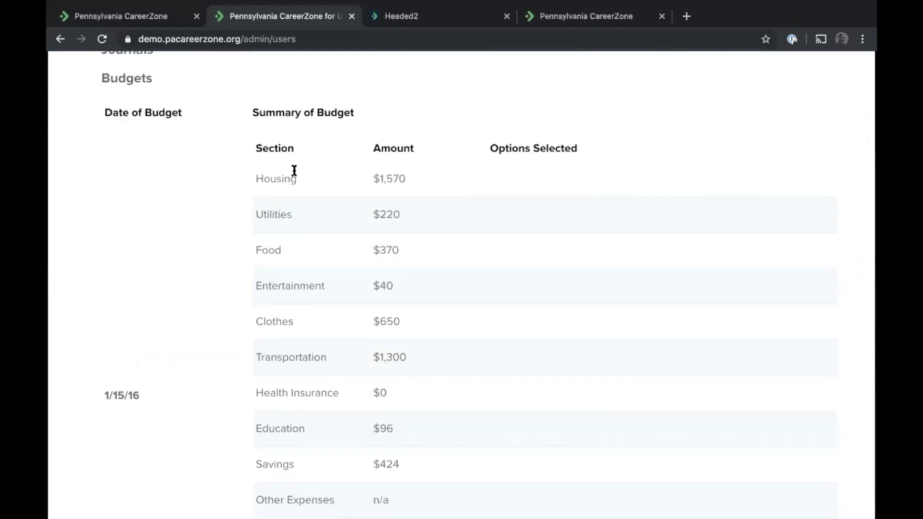
scroll(294, 170, down, 3)
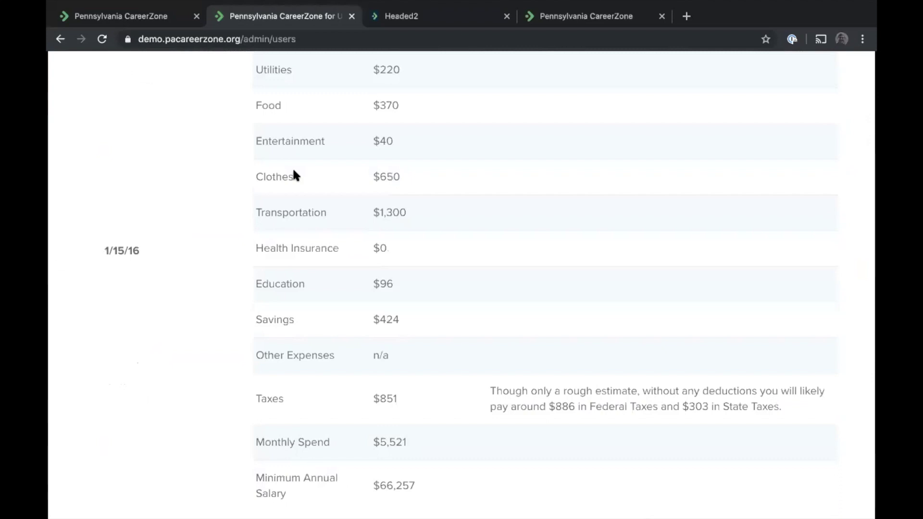
scroll(295, 171, down, 4)
scroll(288, 130, down, 1)
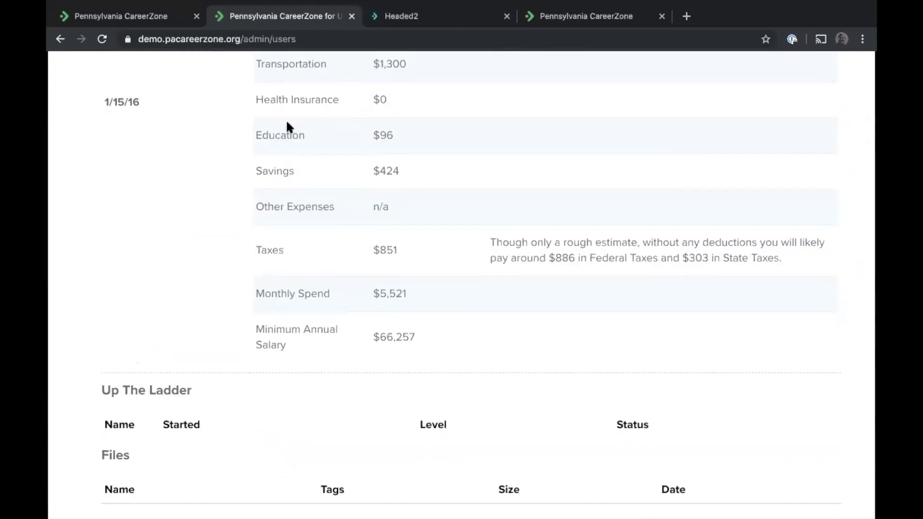
scroll(287, 124, up, 20)
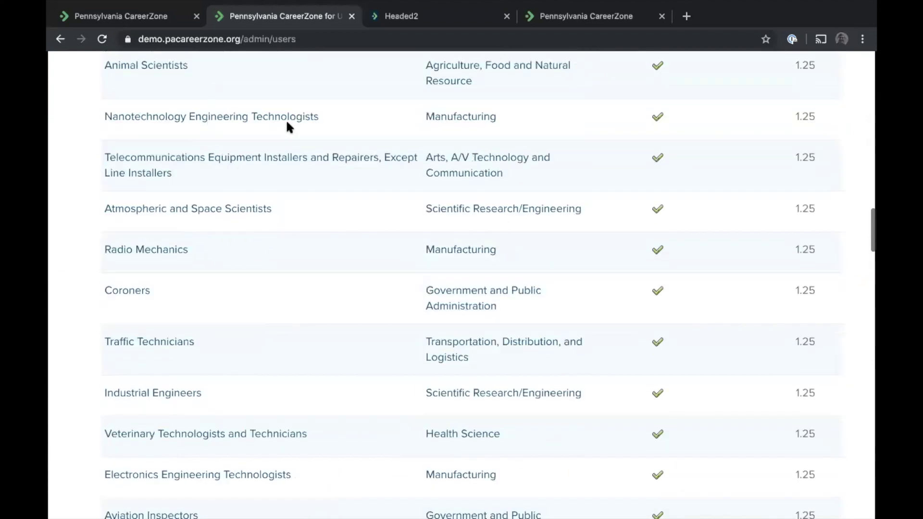
scroll(287, 127, up, 15)
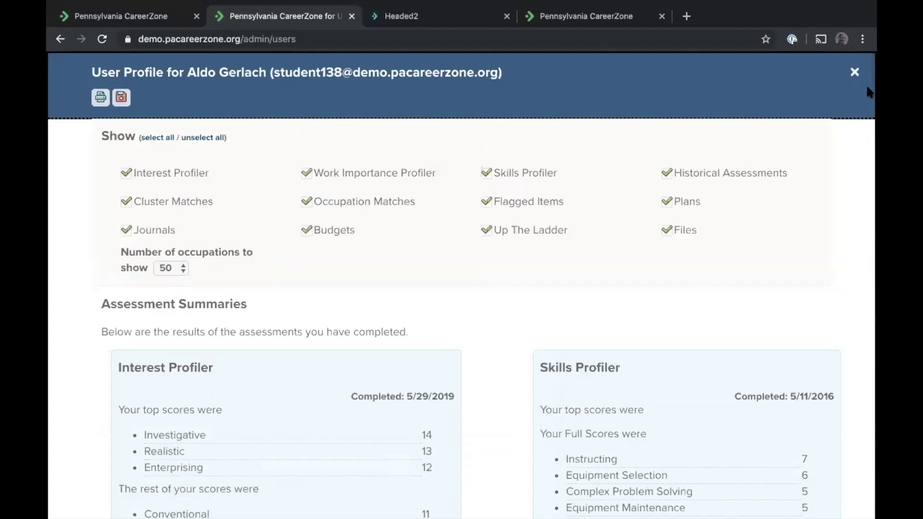
Close the student's User Profile and the Dashboard Report
click(855, 72)
scroll(259, 209, up, 10)
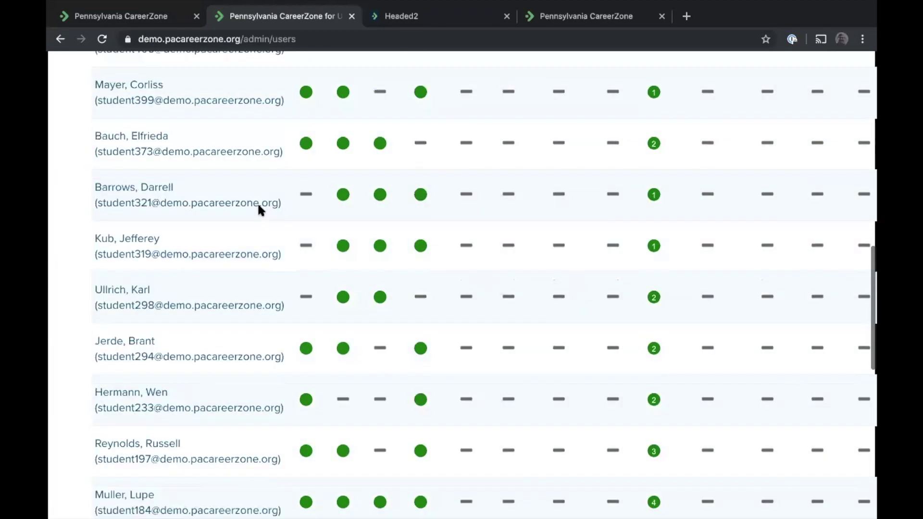
scroll(258, 201, up, 10)
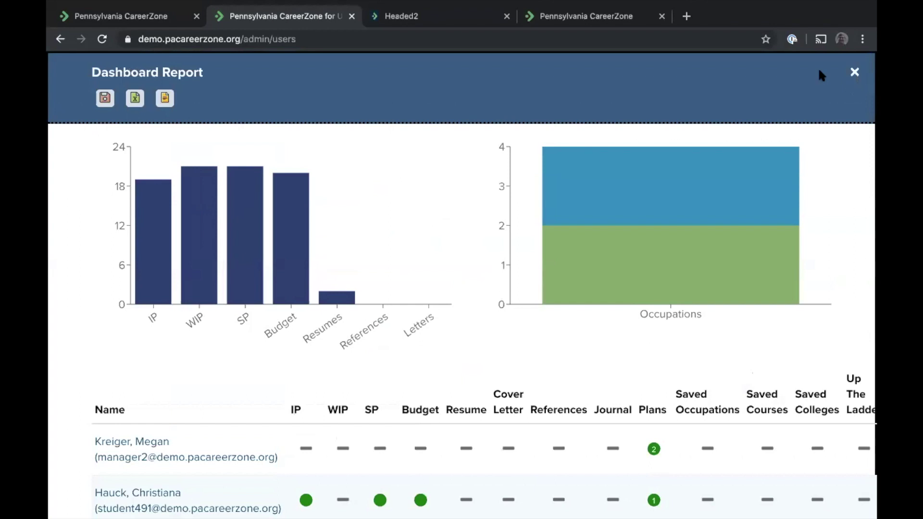
click(855, 72)
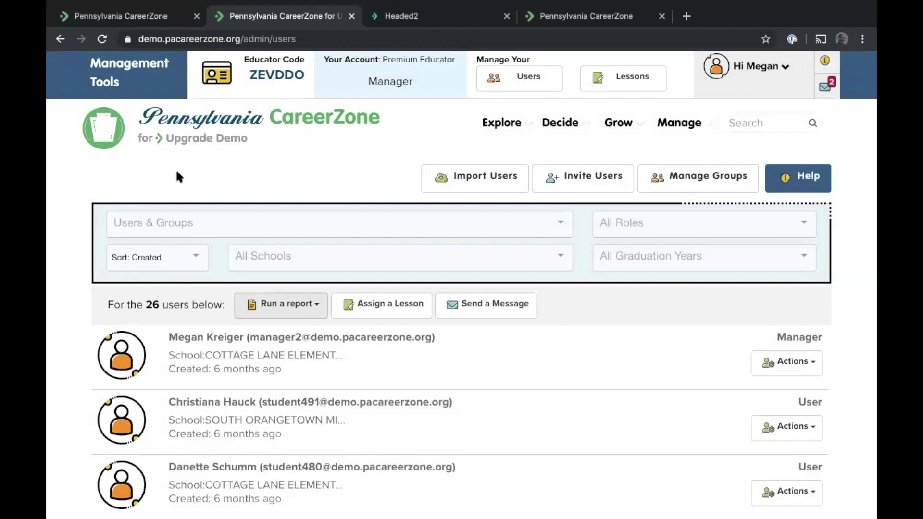
Open the Lessons page with its 14 lessons, finish the improvements tour, and glance at Grow's options
click(621, 77)
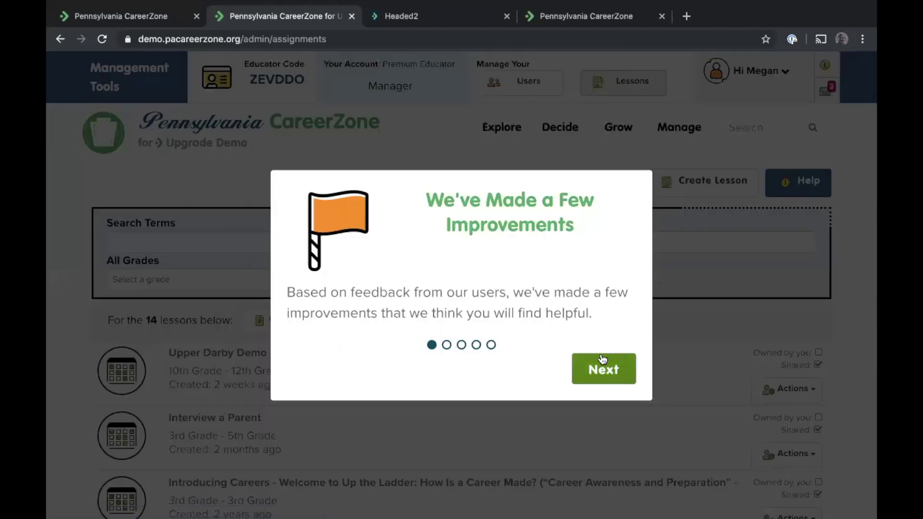
click(605, 370)
click(607, 423)
click(609, 425)
click(609, 426)
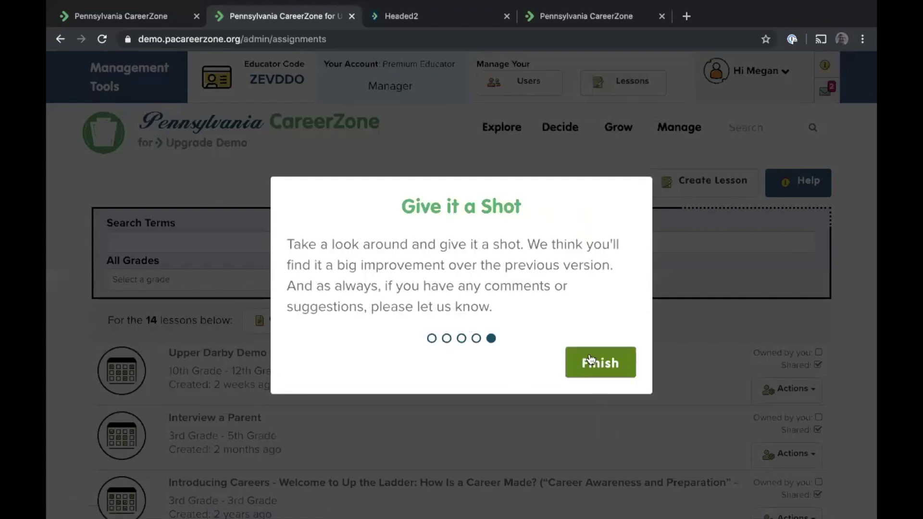
click(592, 361)
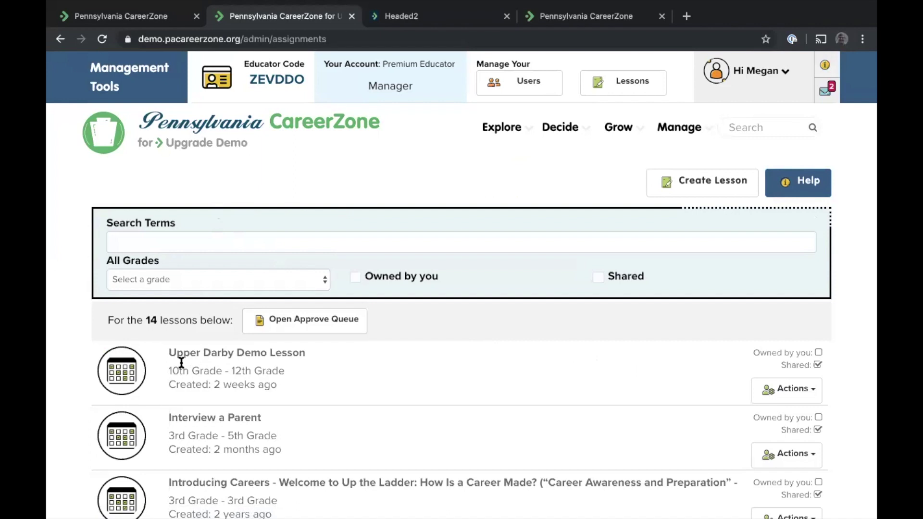
click(601, 120)
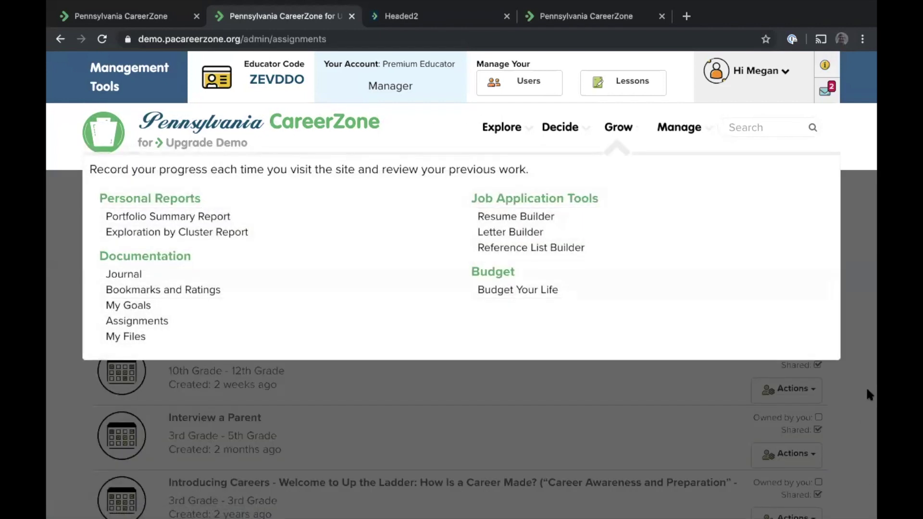
click(861, 365)
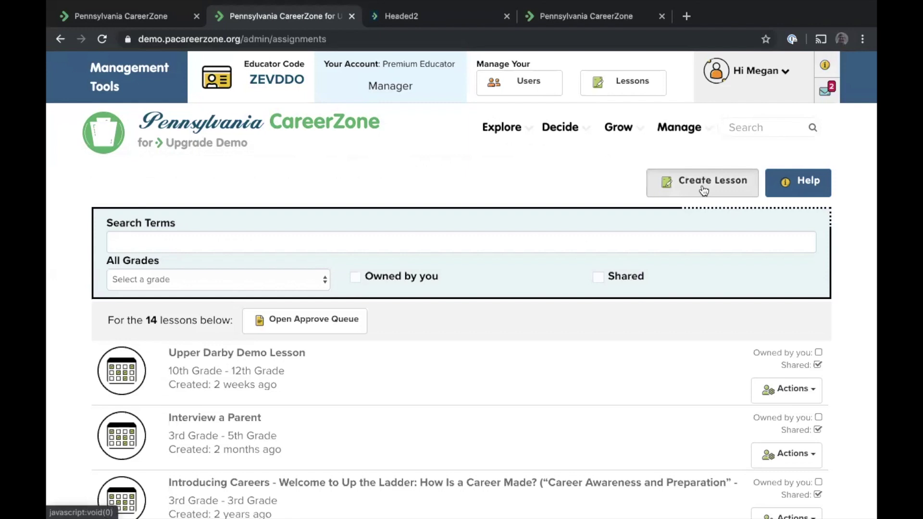
Start a new lesson named 'test' with suggested grades 9th Grade to 10th Grade
click(703, 187)
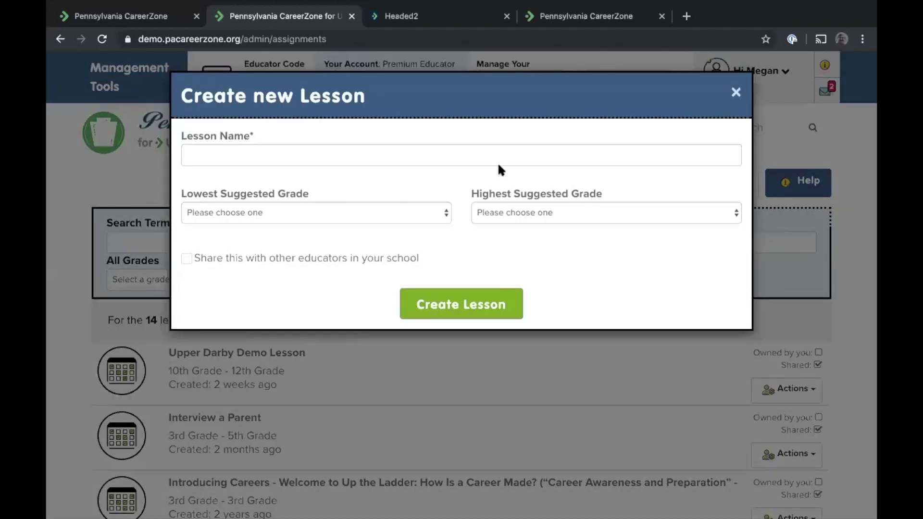
click(470, 158)
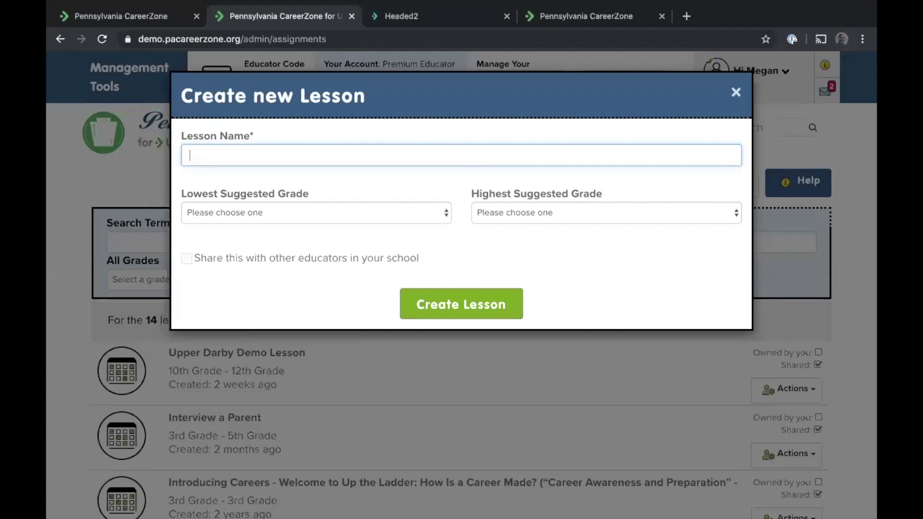
text(test)
click(349, 208)
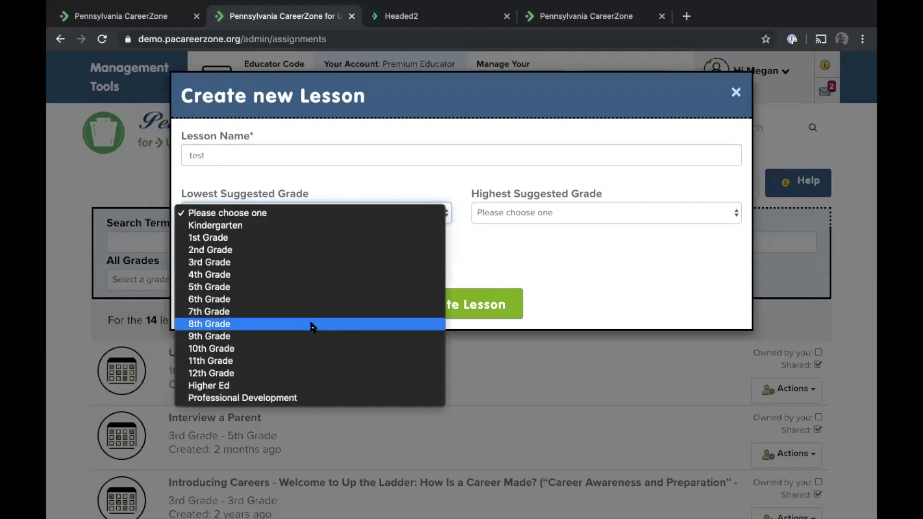
click(310, 336)
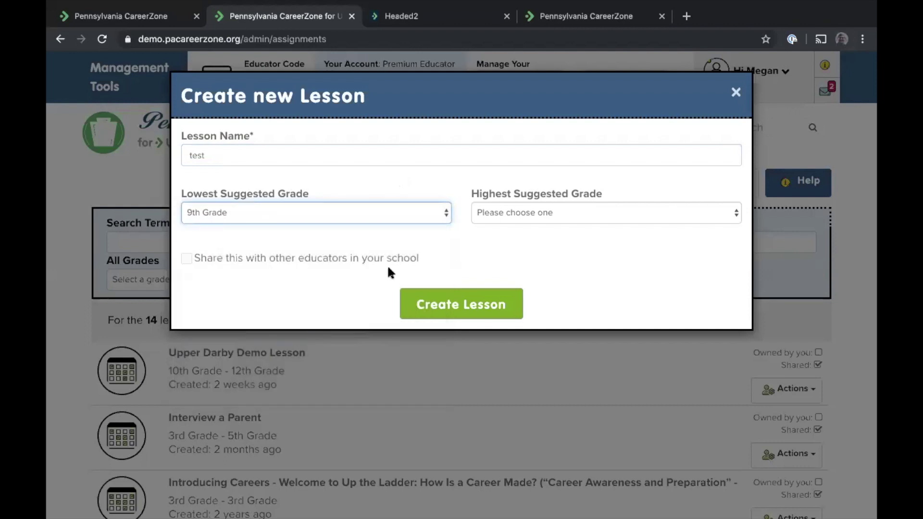
click(538, 211)
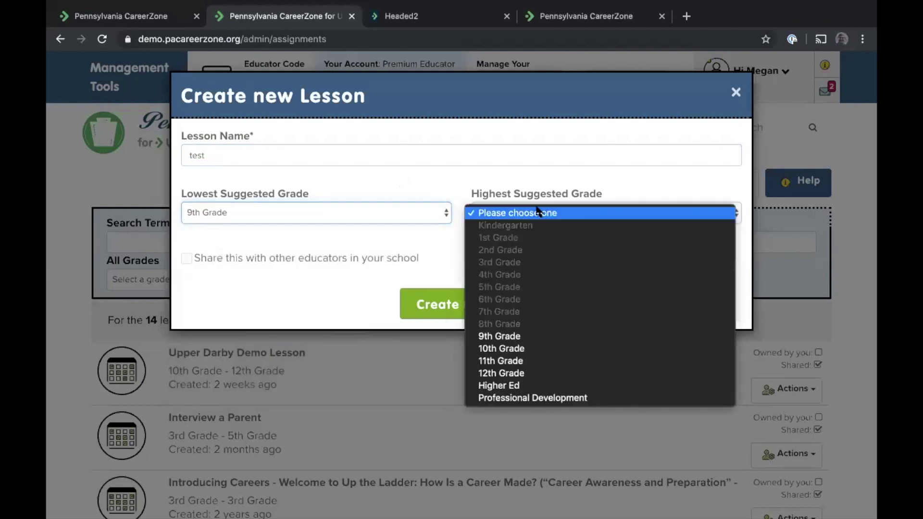
click(514, 349)
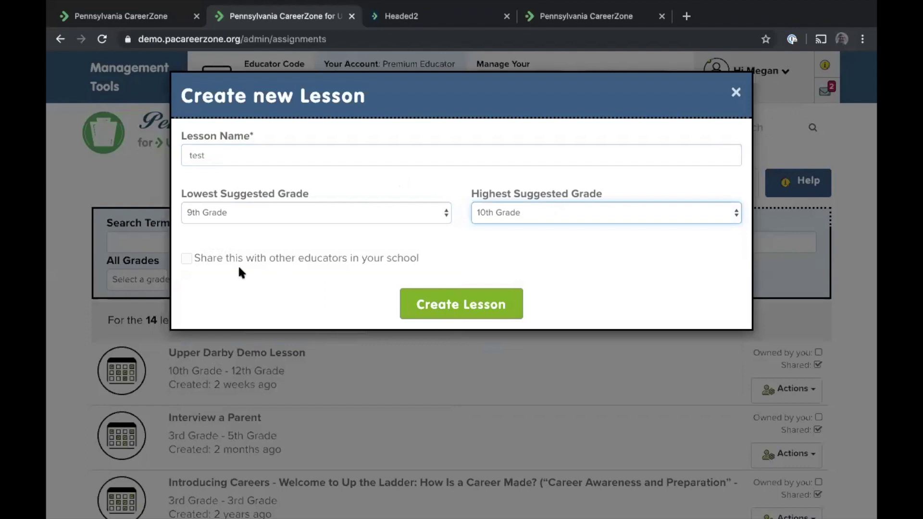
Save the lesson 'test' and scroll down to its task area
click(476, 306)
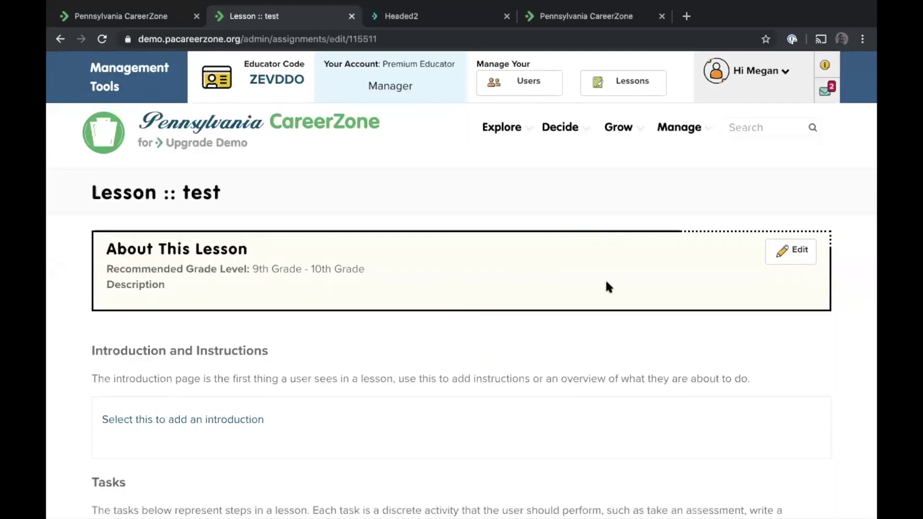
scroll(563, 250, down, 1)
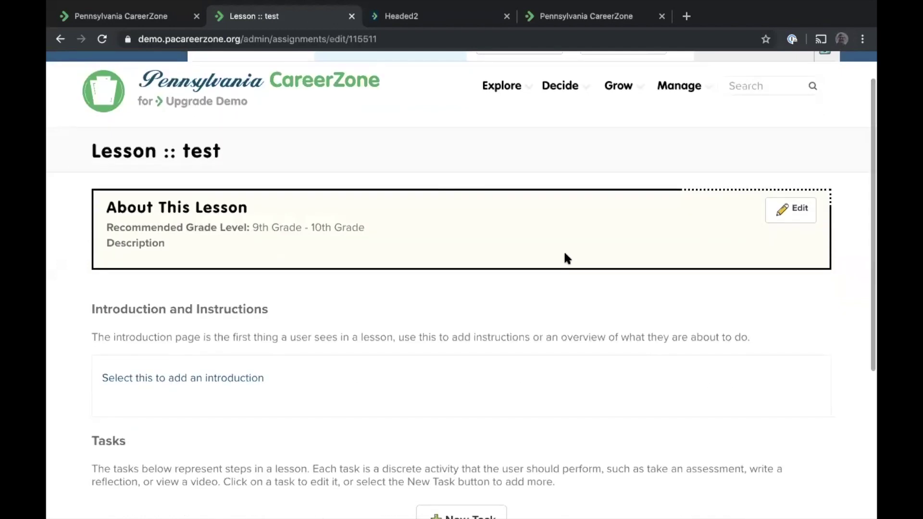
scroll(528, 366, down, 1)
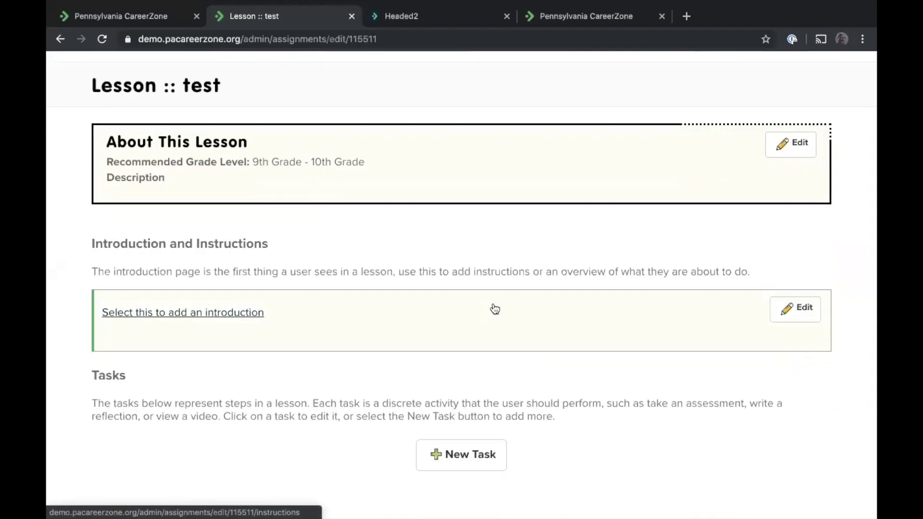
scroll(490, 355, down, 1)
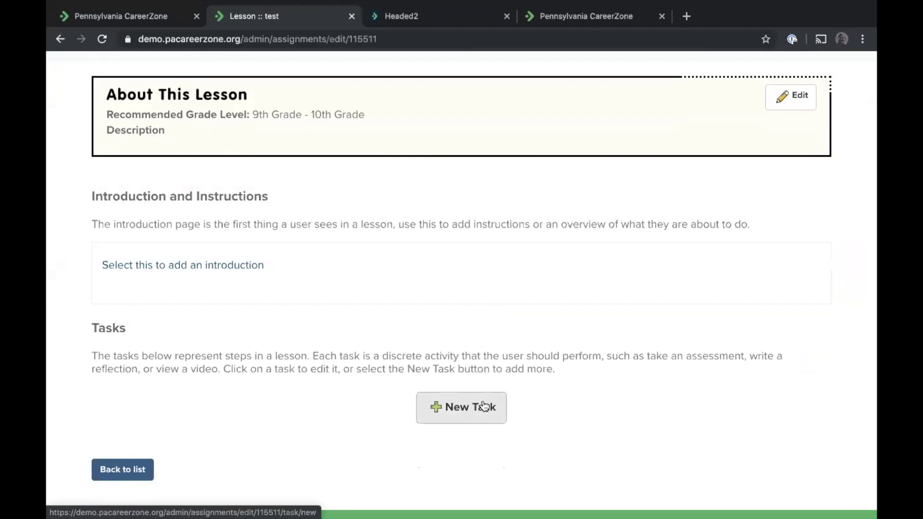
Look at the New Task form, close it unused, and return to the home dashboard
click(484, 407)
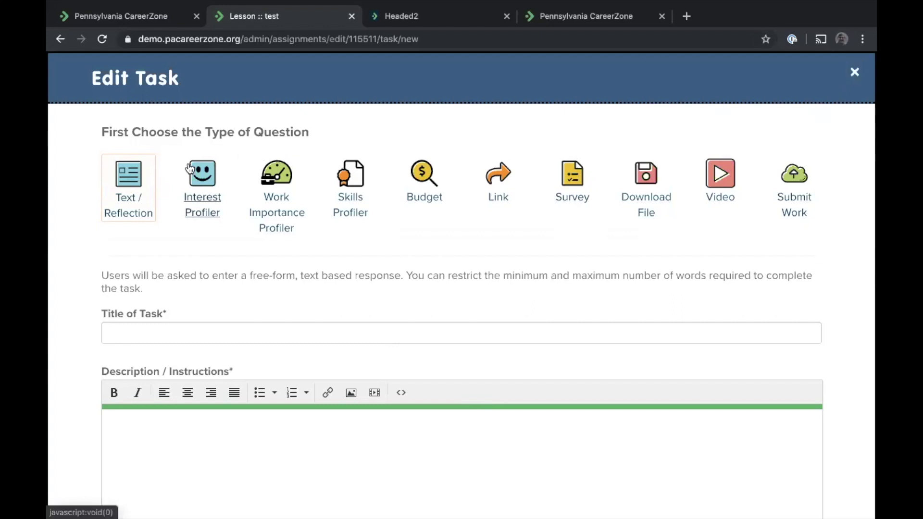
click(855, 73)
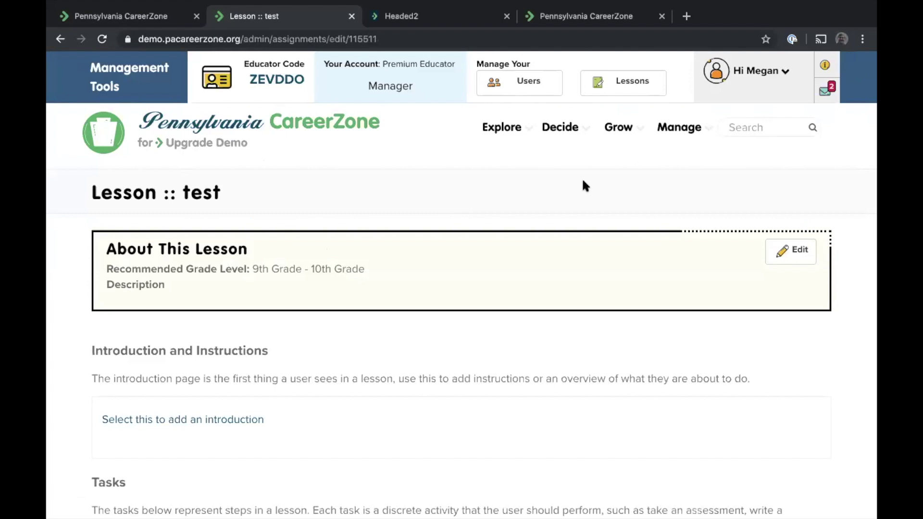
click(197, 143)
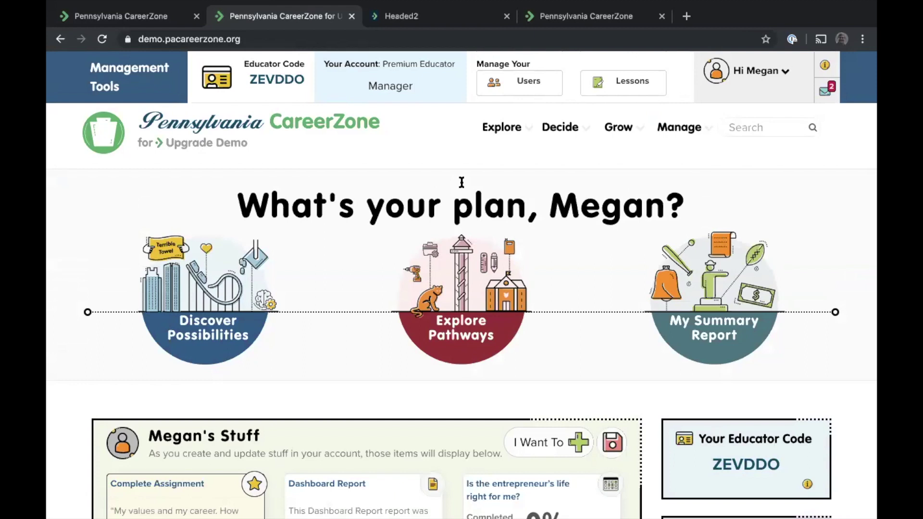
scroll(315, 192, down, 3)
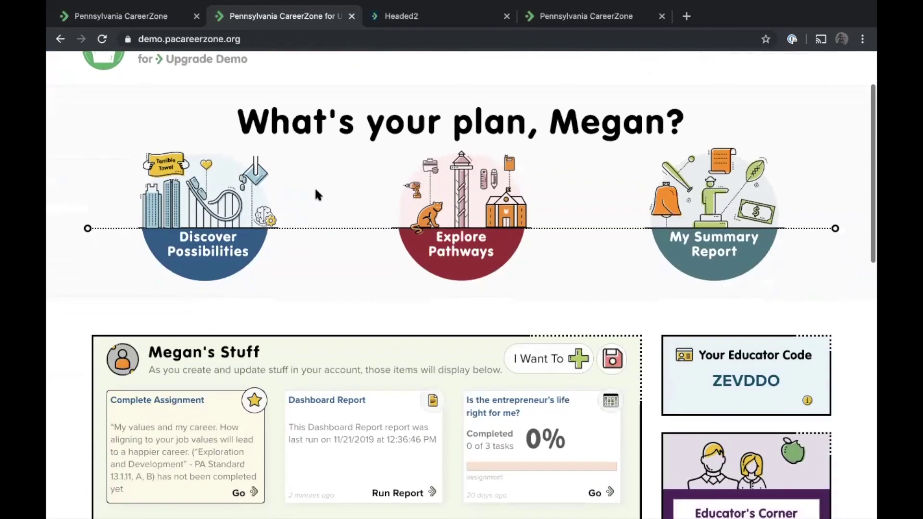
scroll(316, 194, down, 2)
scroll(316, 194, down, 1)
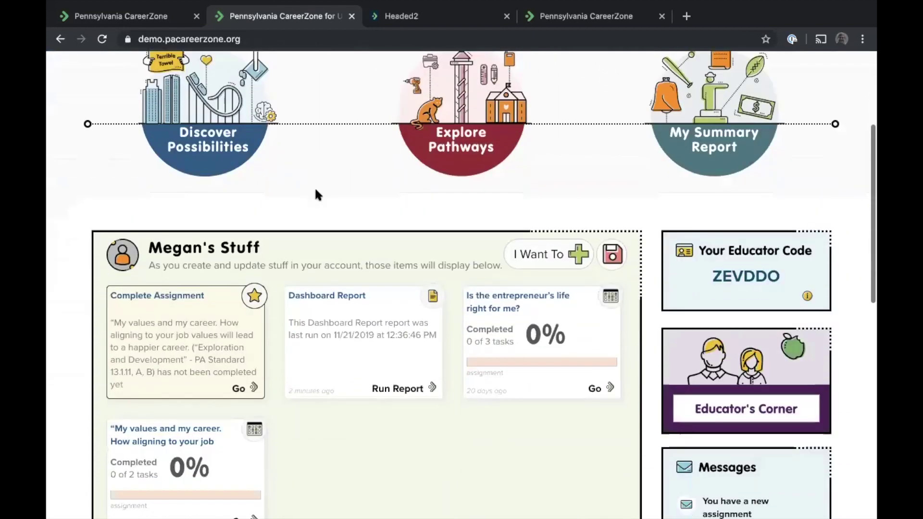
scroll(317, 195, down, 1)
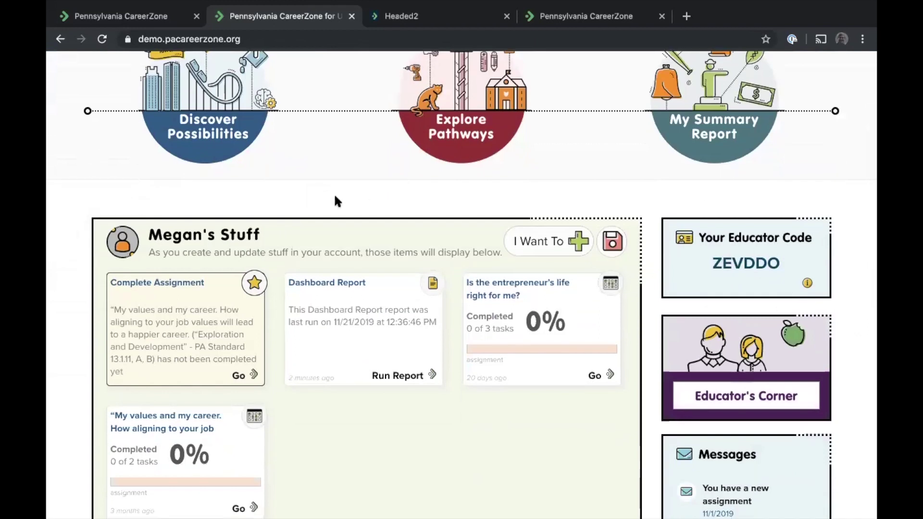
scroll(226, 211, down, 2)
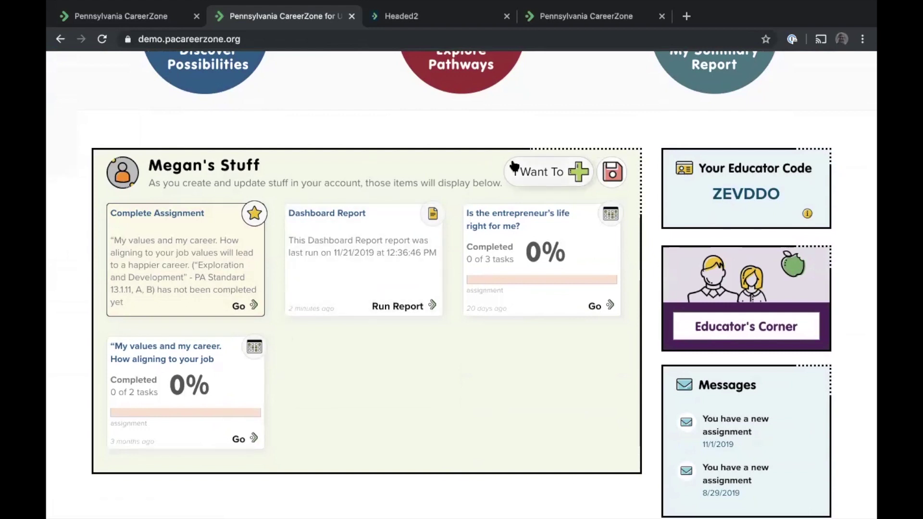
click(536, 177)
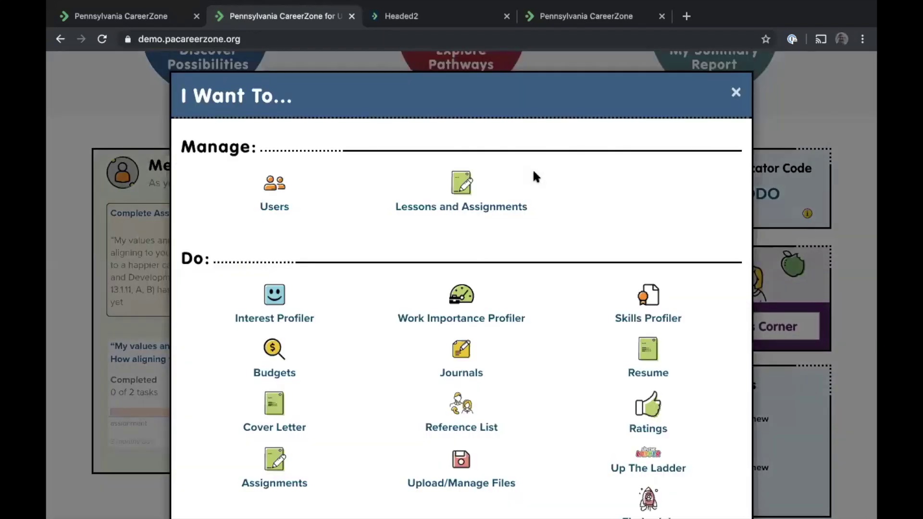
scroll(533, 172, down, 2)
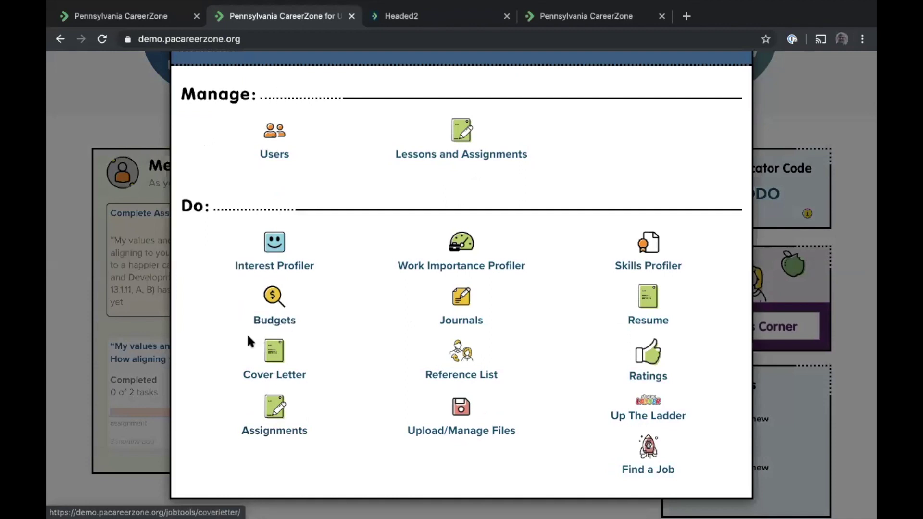
scroll(243, 324, up, 2)
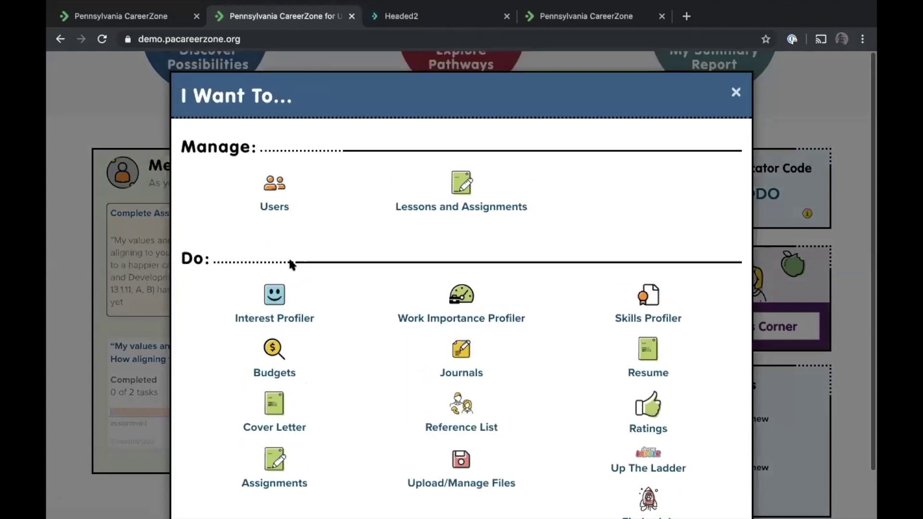
click(737, 94)
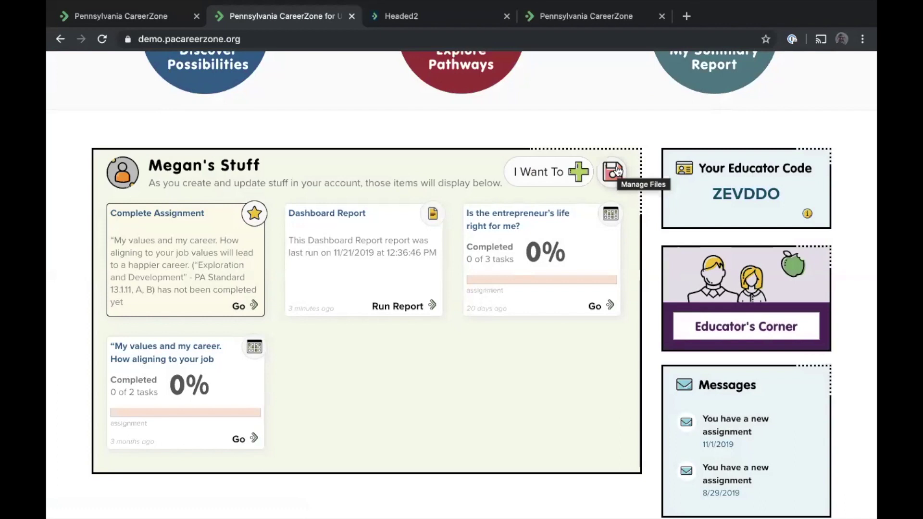
Go to Discover Possibilities, open the Up The Ladder game page, and start a new game
scroll(281, 160, up, 4)
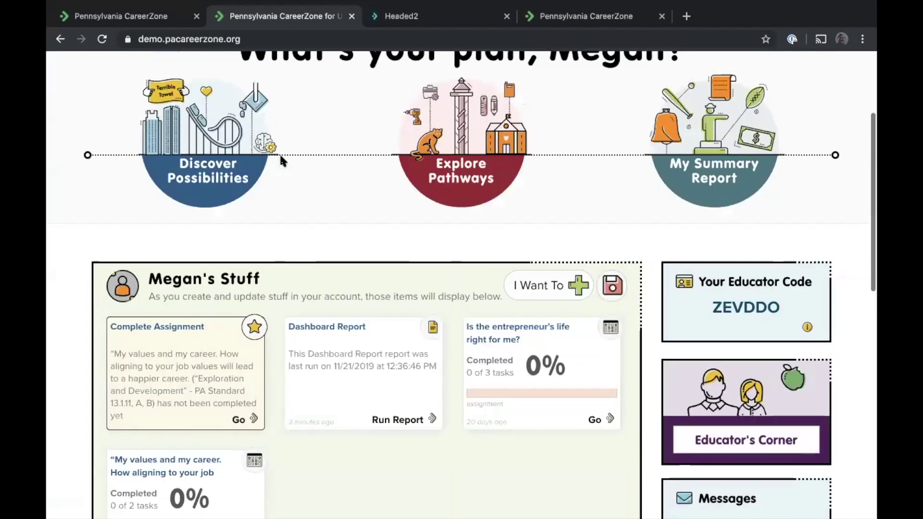
scroll(281, 160, up, 2)
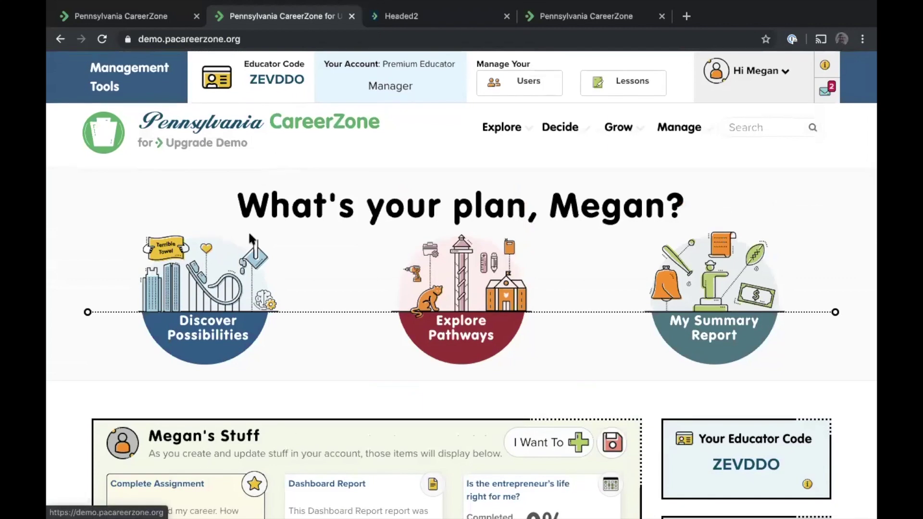
click(226, 307)
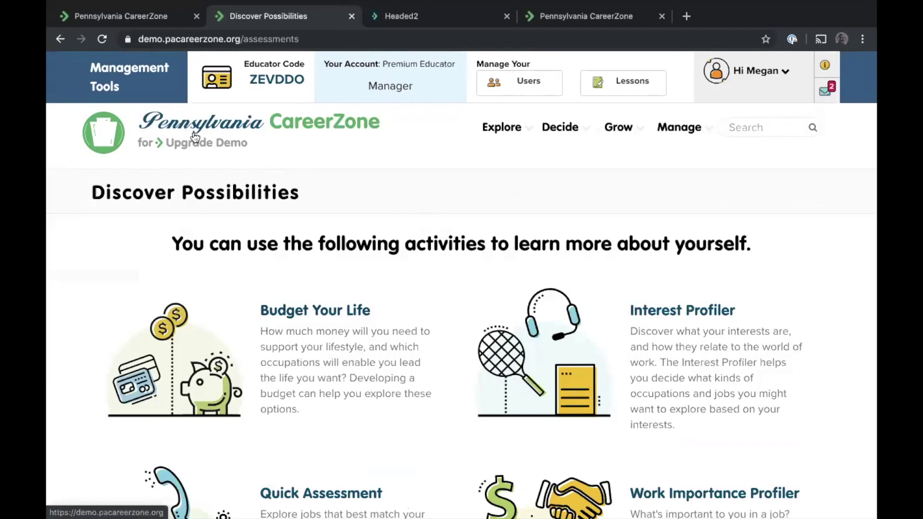
scroll(281, 208, down, 8)
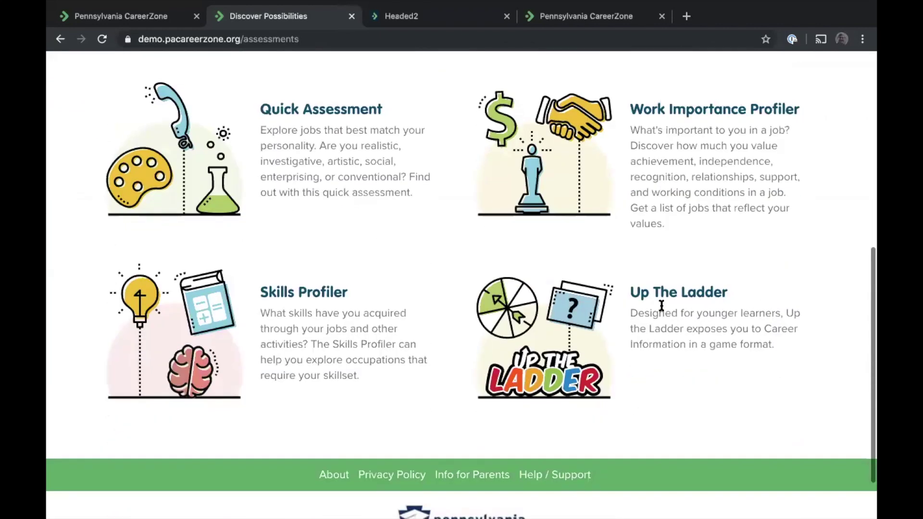
click(662, 301)
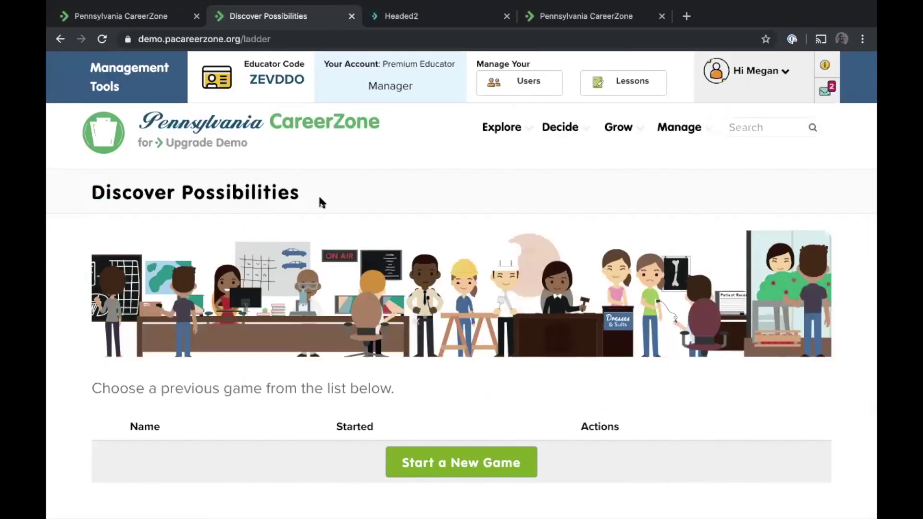
scroll(318, 194, down, 2)
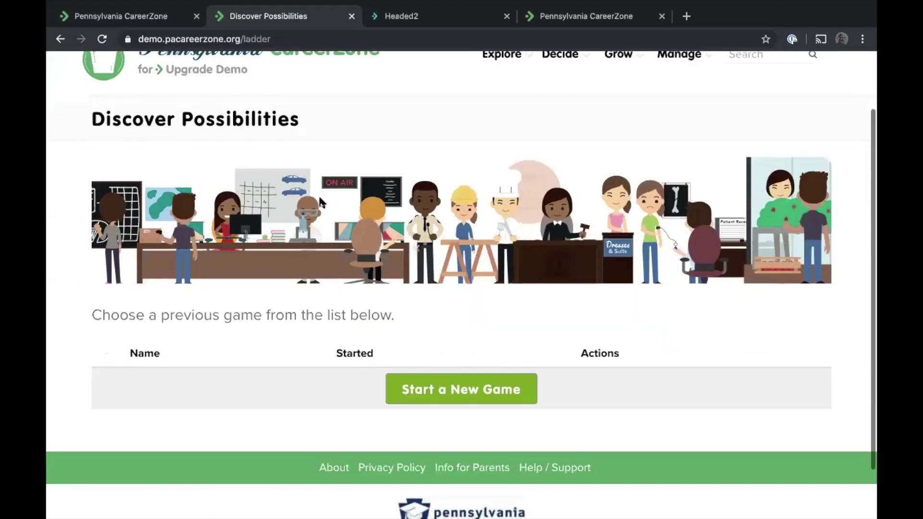
click(454, 387)
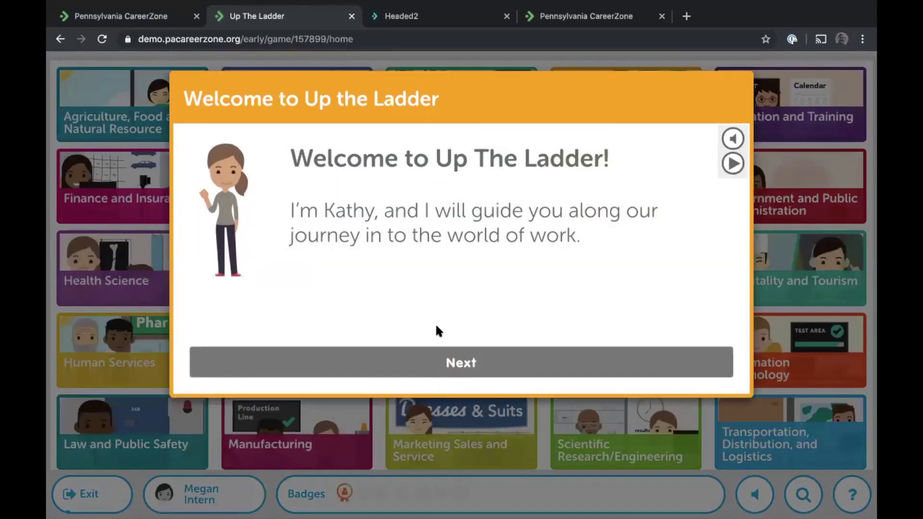
Page through the welcome messages and accept the player's name
click(461, 366)
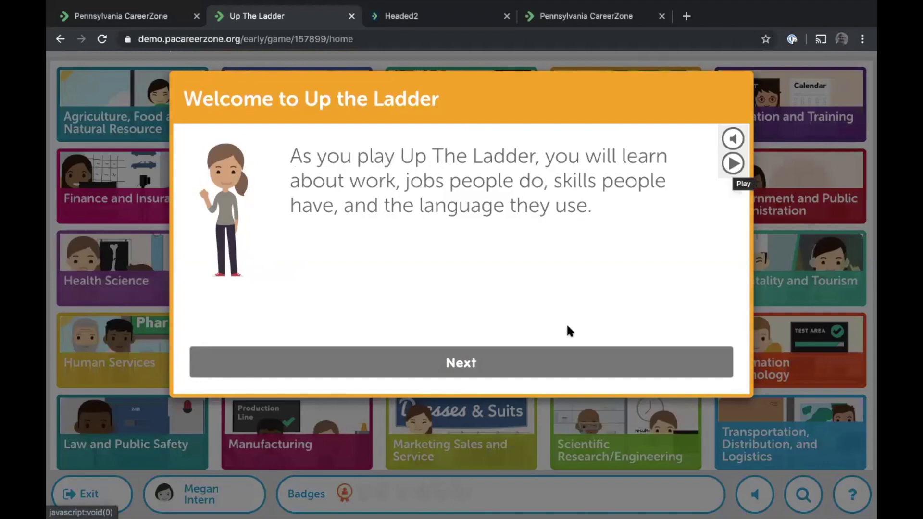
click(524, 364)
click(524, 364)
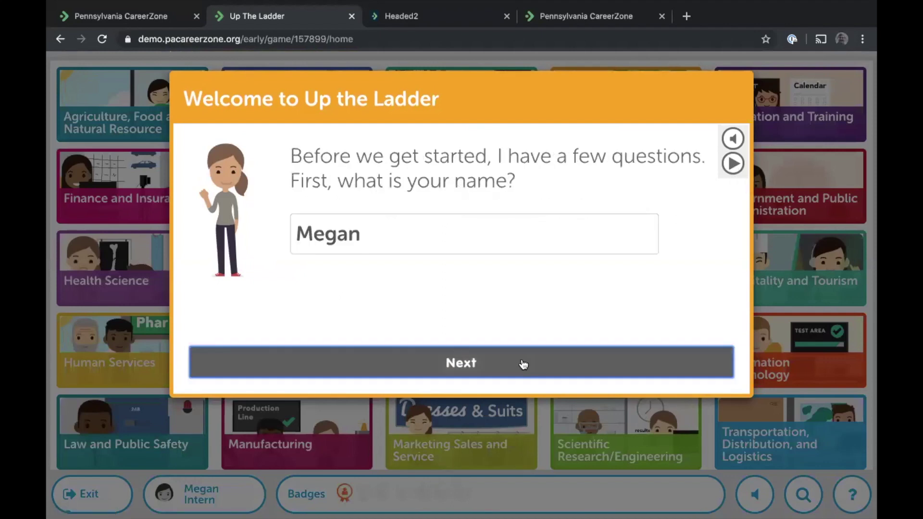
Build the ID badge with a skin tone, dark hair and long-haired head style, then save it
click(358, 261)
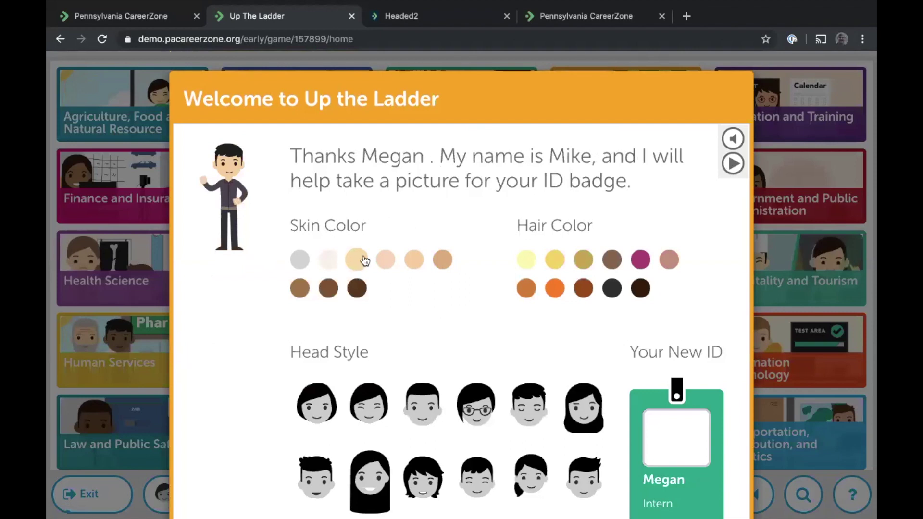
click(361, 260)
click(610, 290)
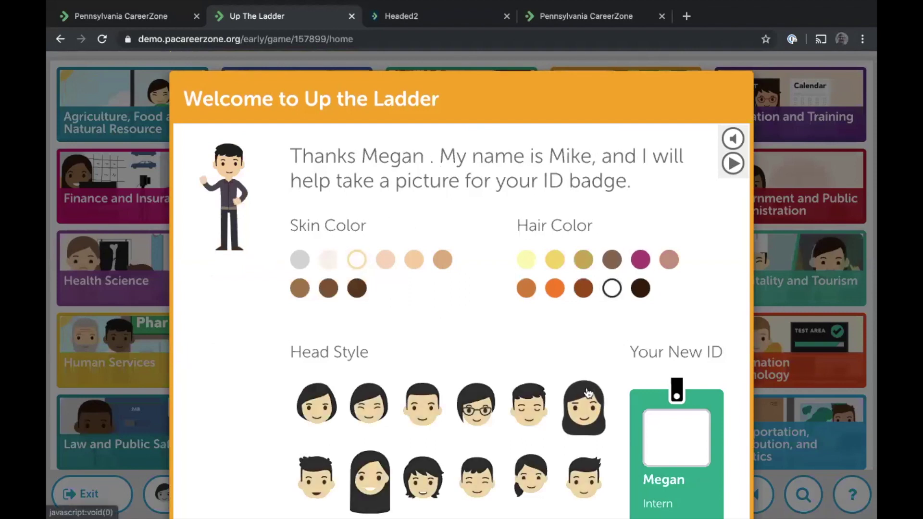
click(583, 408)
scroll(583, 408, down, 3)
click(523, 468)
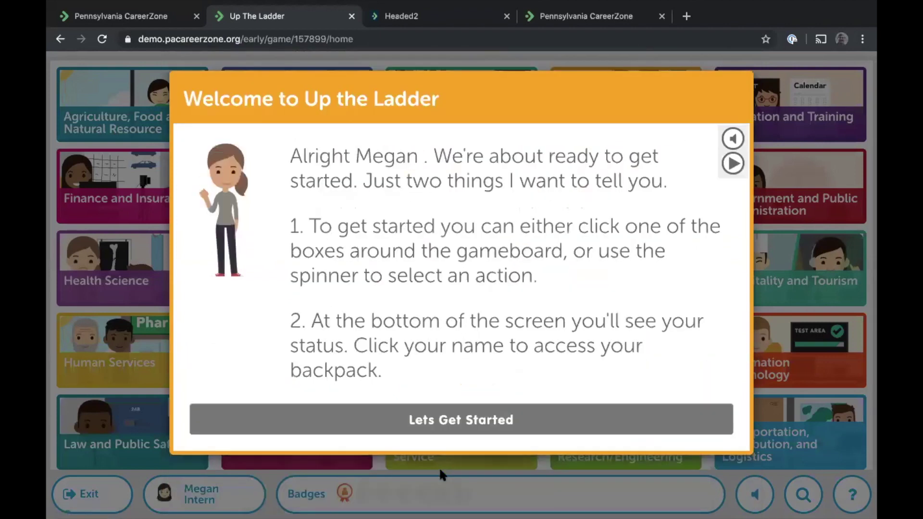
Dismiss the welcome guide, check the player's progress toward Associate, then close the progress view
click(450, 433)
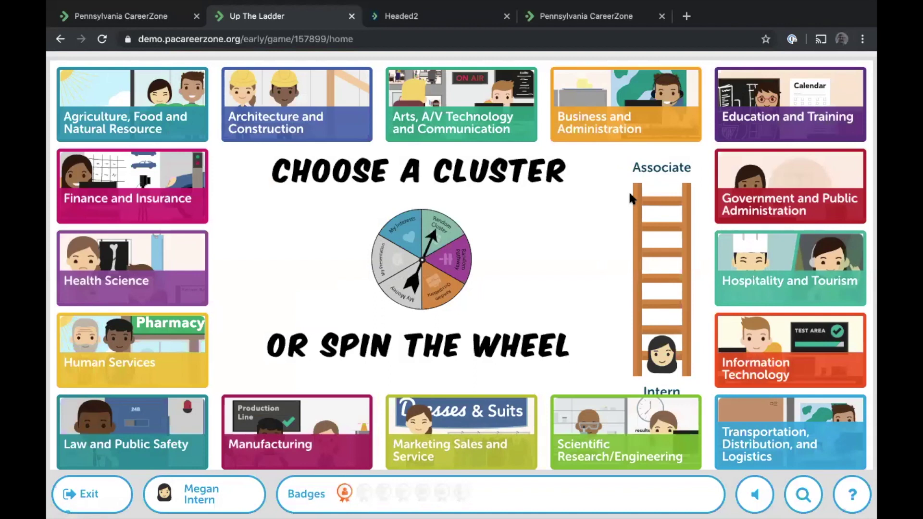
click(656, 253)
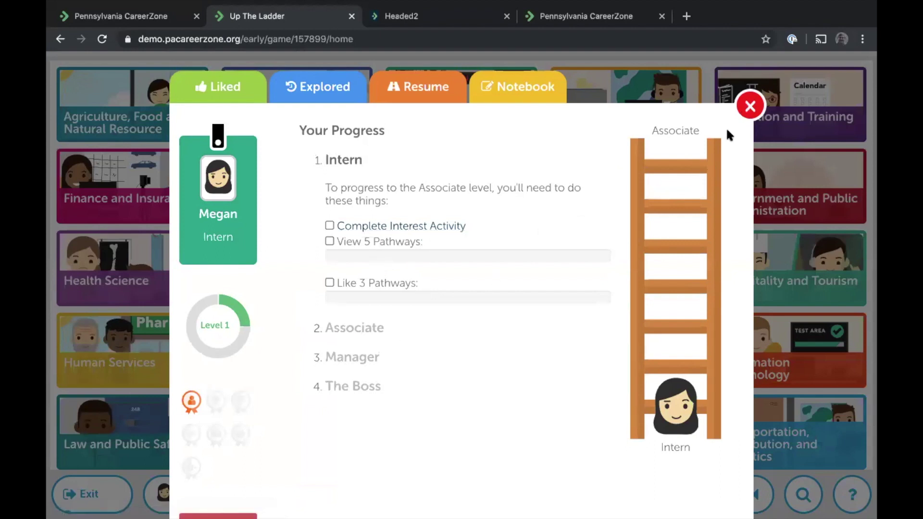
click(746, 110)
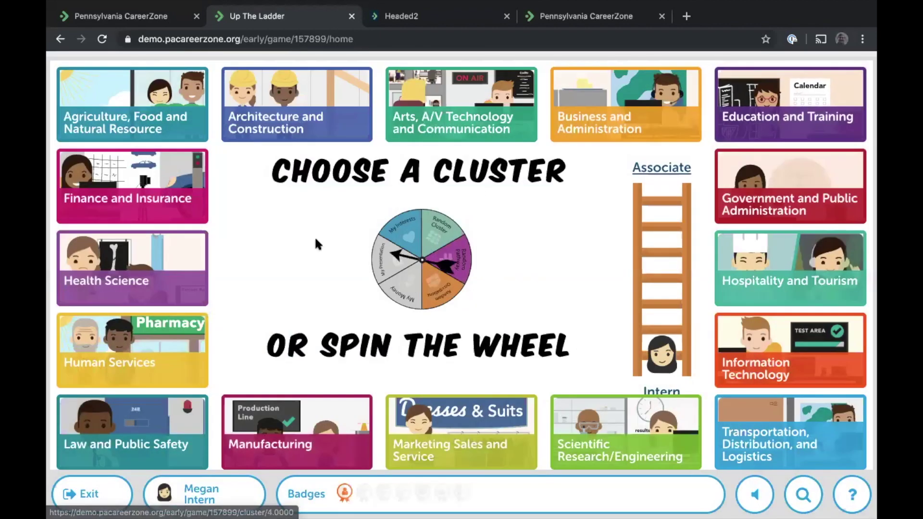
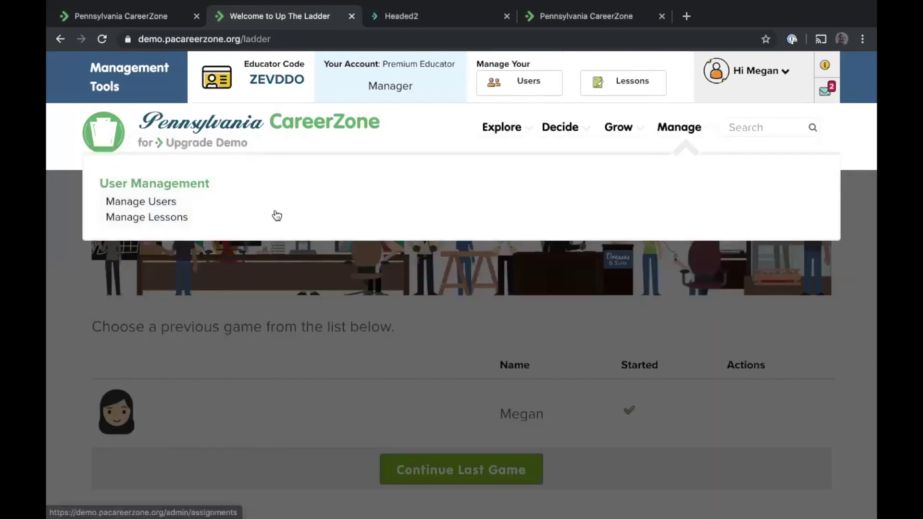
Open Manage Users and run the Up The Ladder Report from the report menu
click(141, 206)
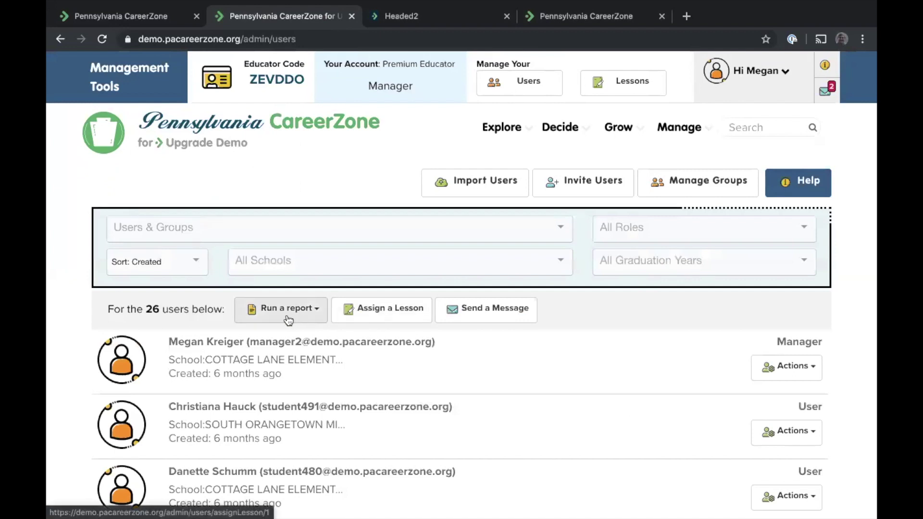
click(287, 317)
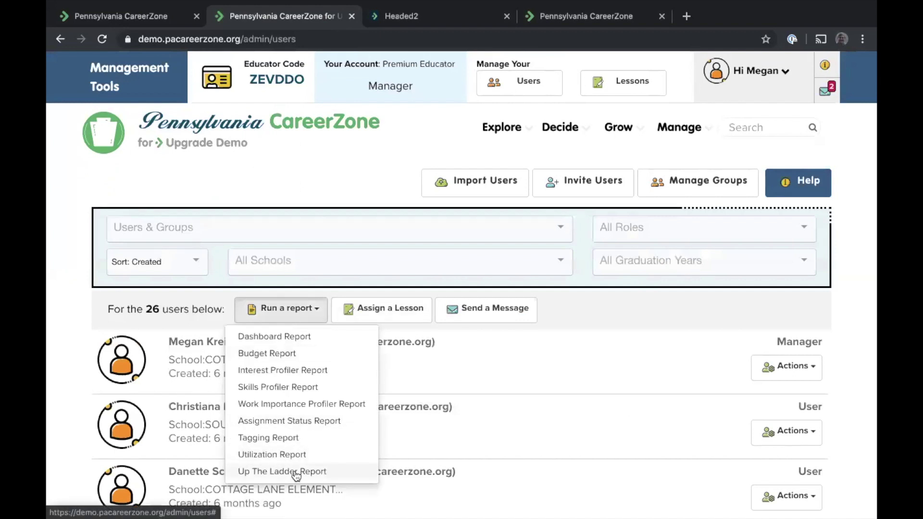
mouse_move(501, 127)
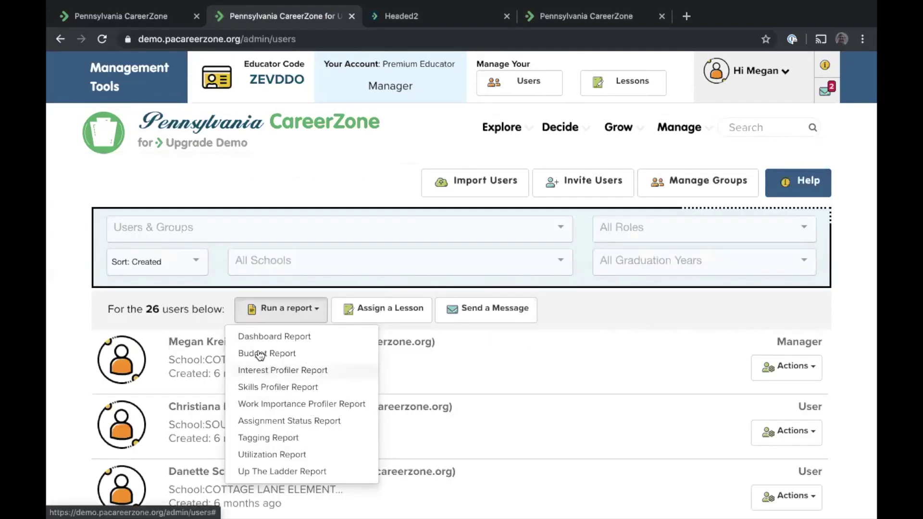
click(266, 472)
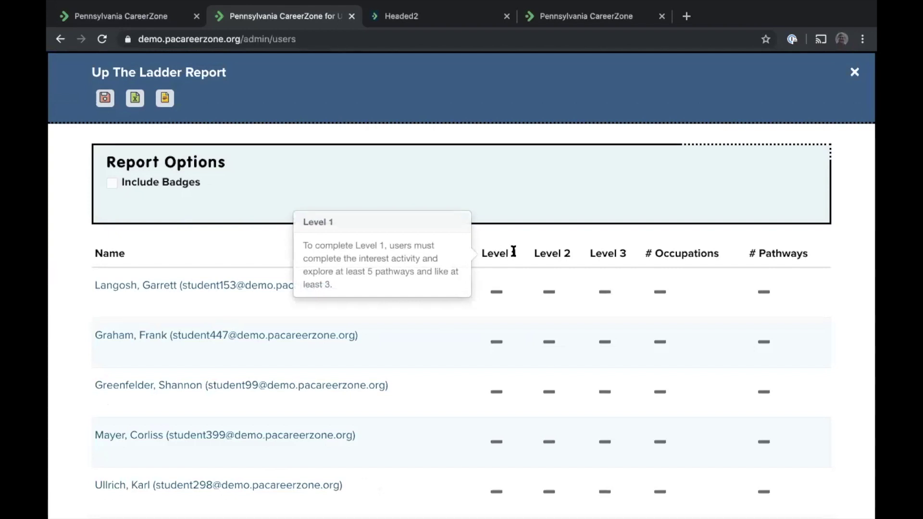
Read the Level 1–3 column explanations and scroll through the students' progress rows
mouse_move(571, 251)
mouse_move(616, 250)
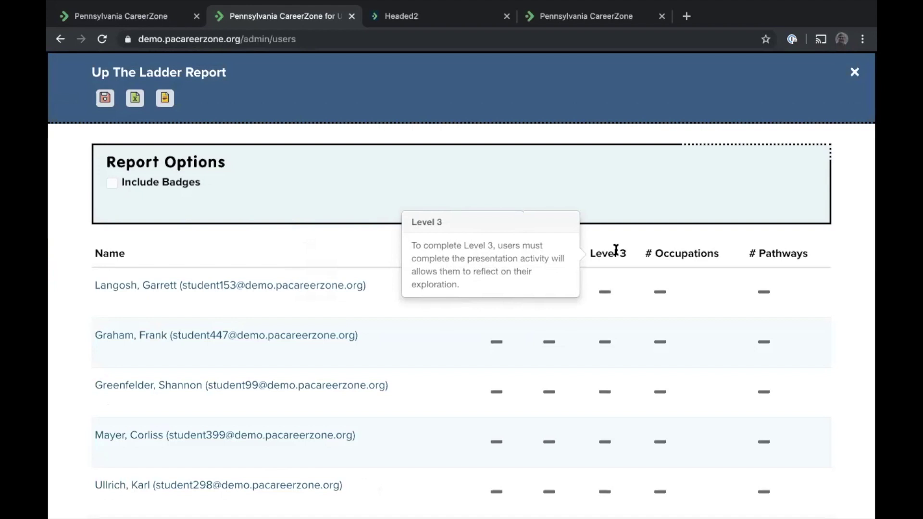
mouse_move(500, 251)
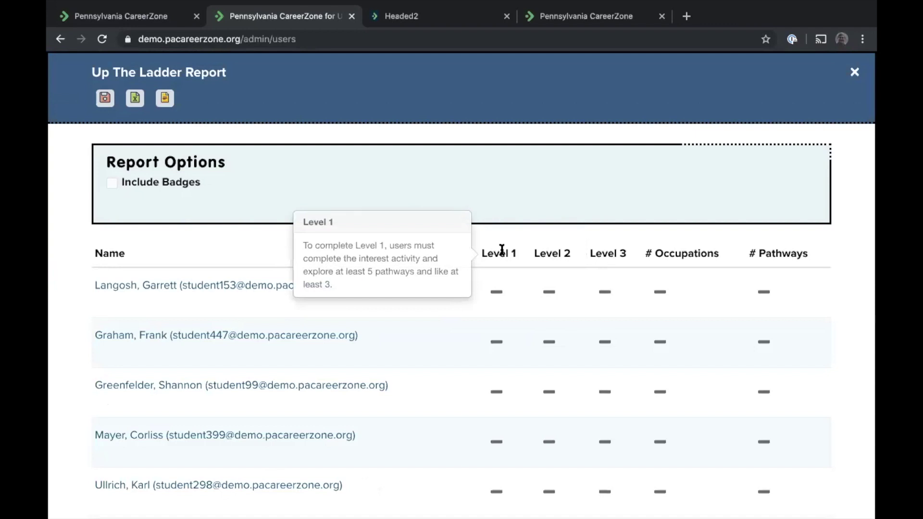
scroll(502, 250, down, 8)
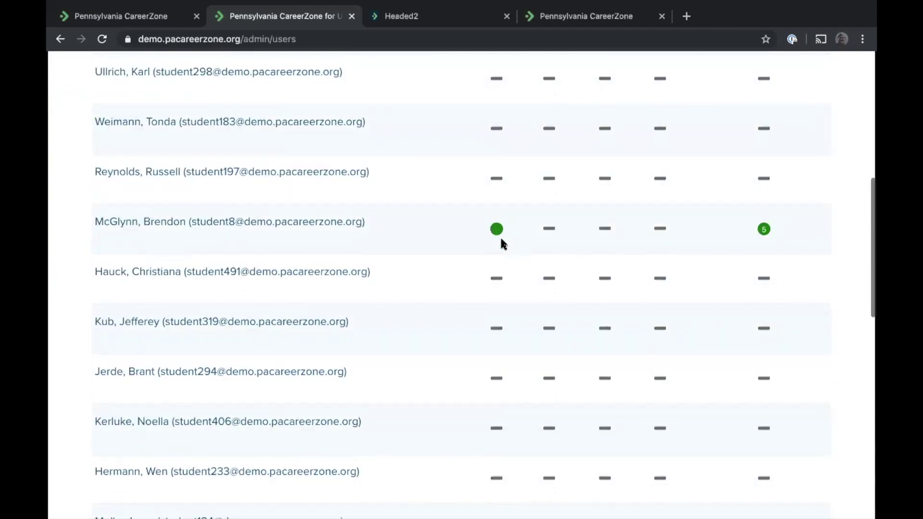
scroll(501, 239, up, 5)
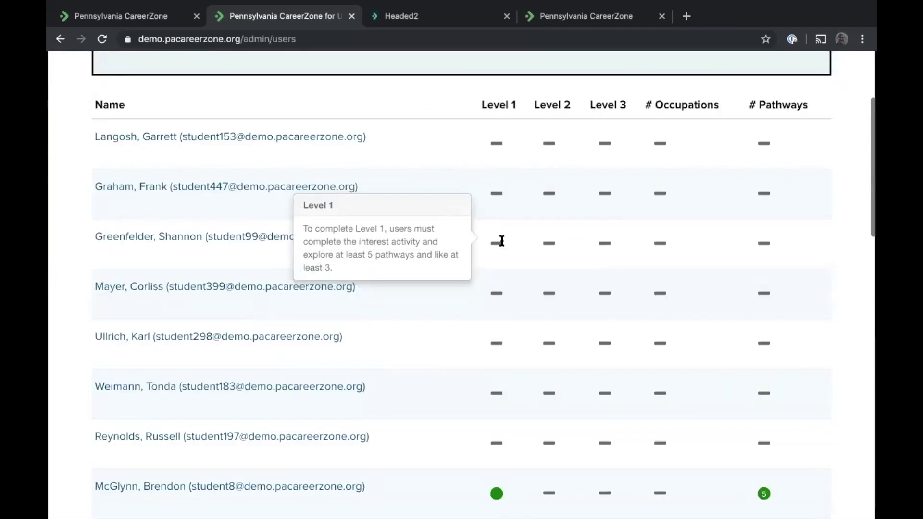
scroll(501, 241, down, 3)
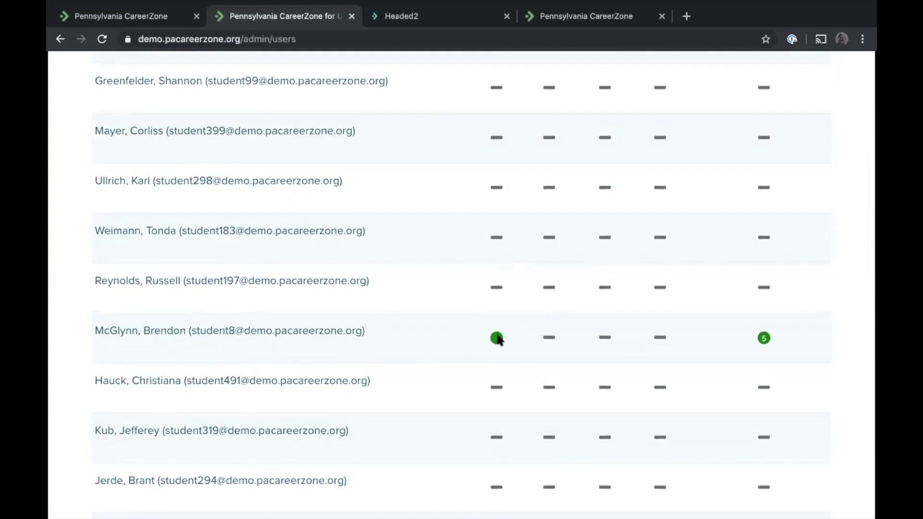
scroll(497, 340, down, 3)
scroll(497, 340, up, 9)
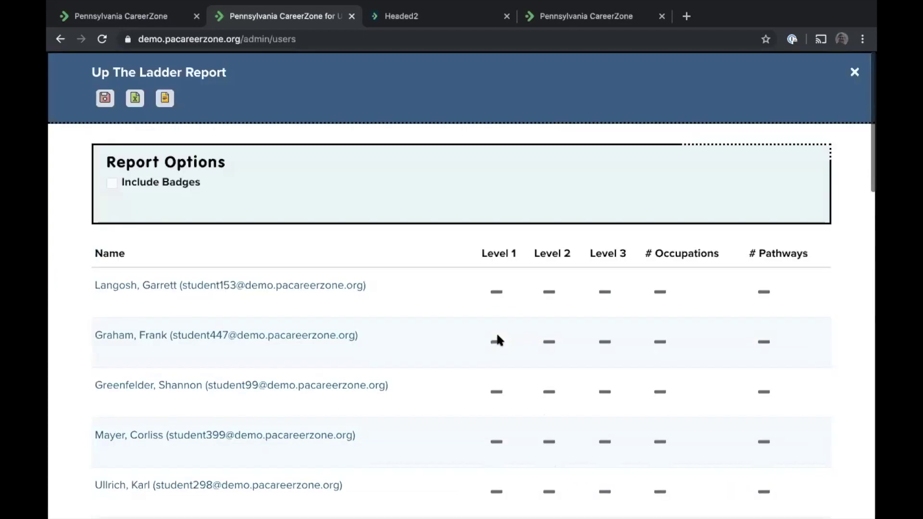
scroll(789, 334, down, 5)
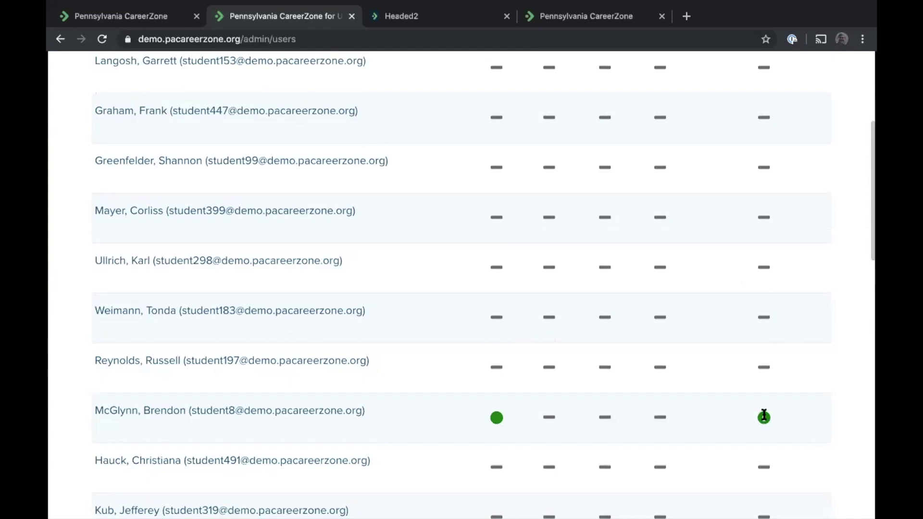
scroll(764, 414, up, 5)
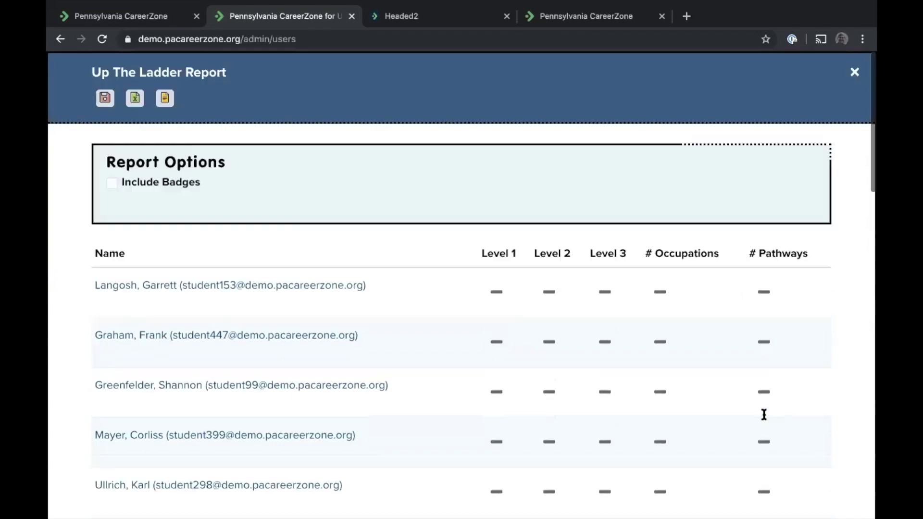
Tick Include Badges and review the new badge column descriptions in the report
click(110, 183)
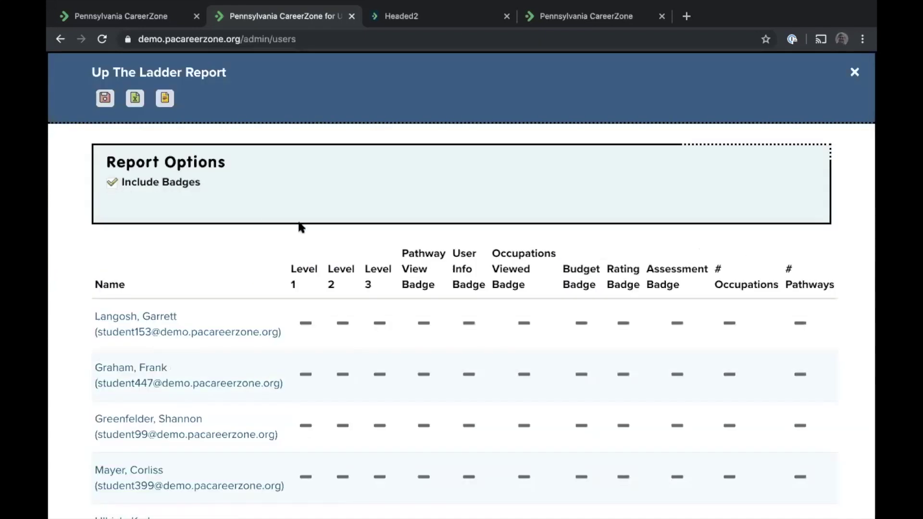
scroll(298, 220, down, 6)
scroll(299, 225, down, 1)
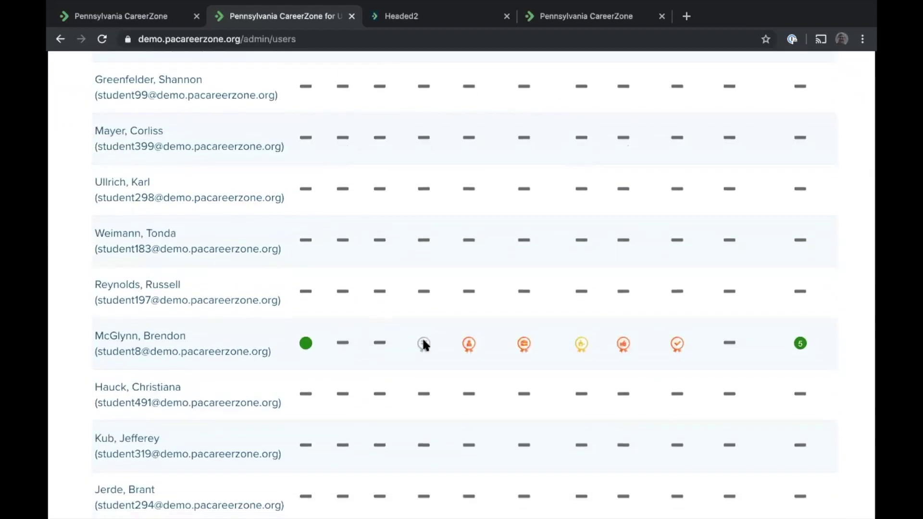
scroll(423, 344, up, 7)
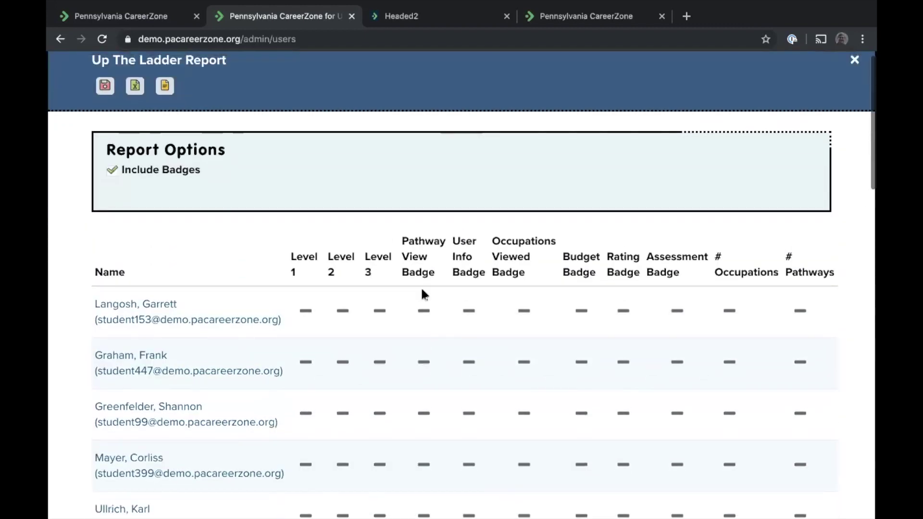
mouse_move(408, 251)
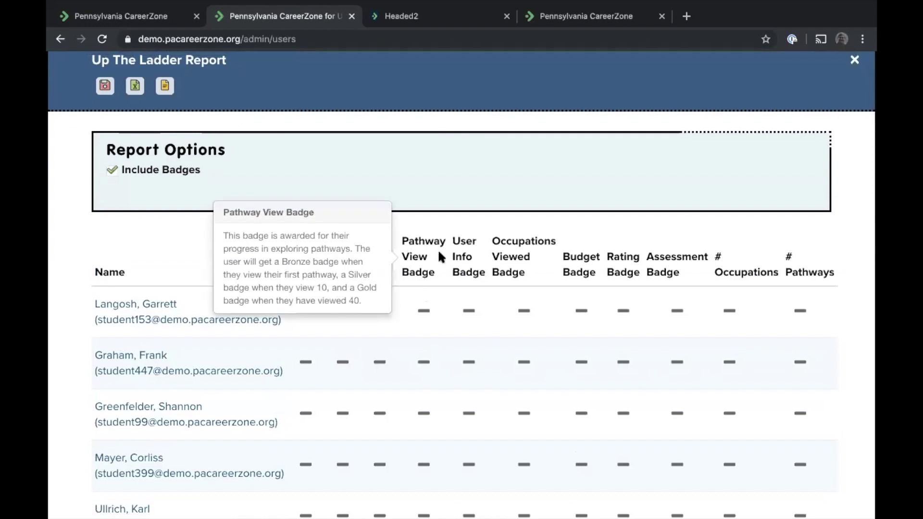
mouse_move(460, 260)
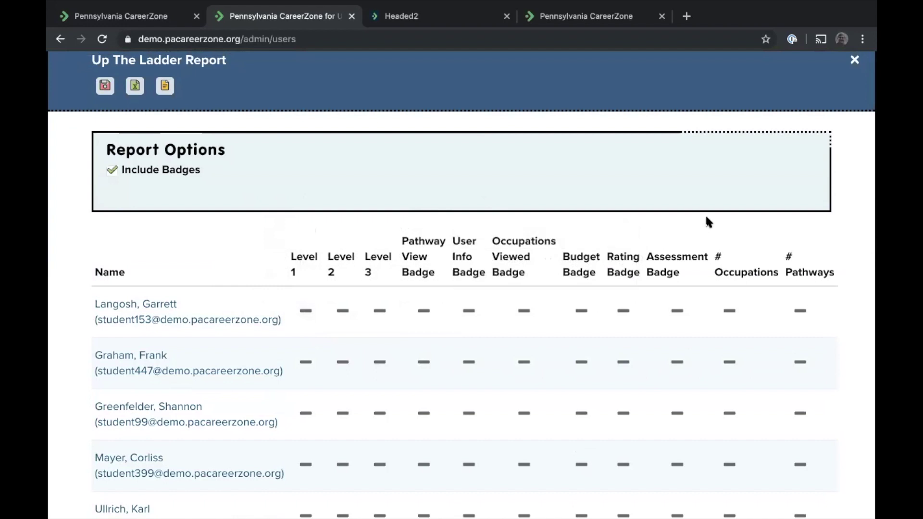
scroll(706, 221, down, 5)
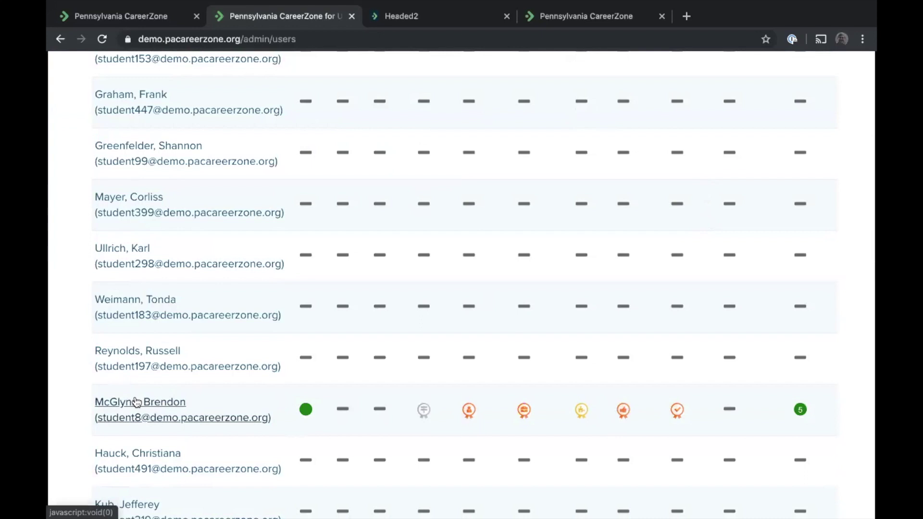
click(137, 402)
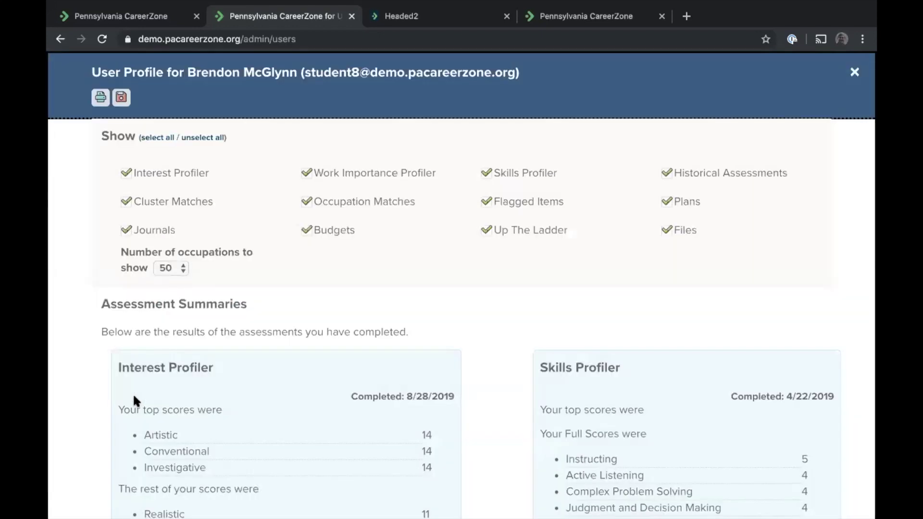
scroll(245, 186, down, 10)
scroll(245, 185, up, 10)
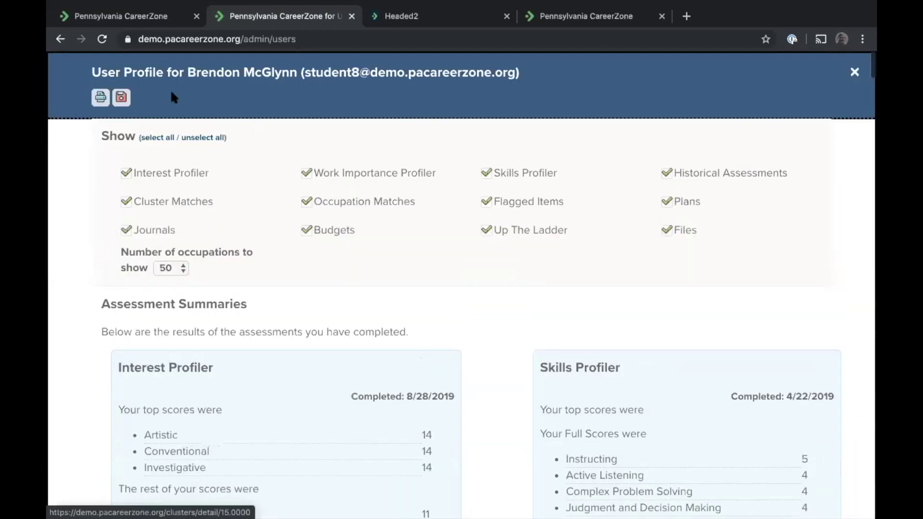
click(202, 138)
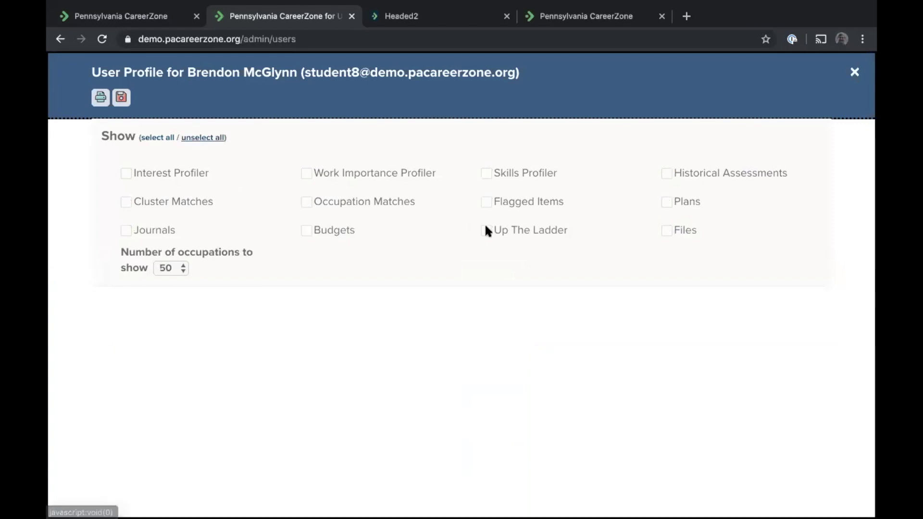
click(488, 229)
scroll(416, 303, down, 2)
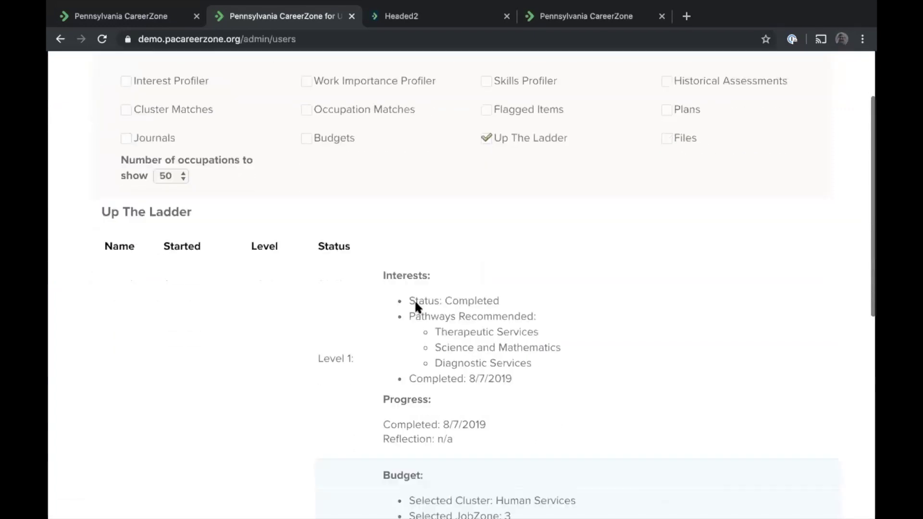
scroll(416, 304, down, 5)
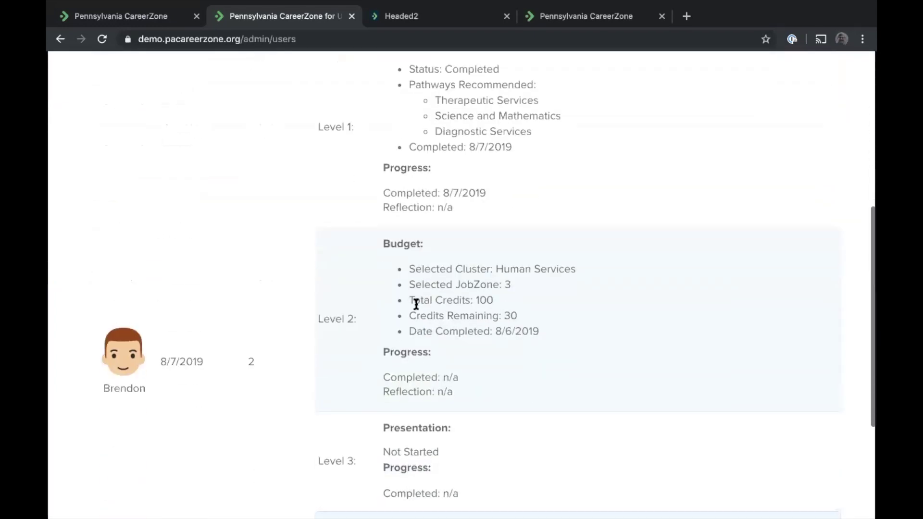
scroll(417, 304, down, 2)
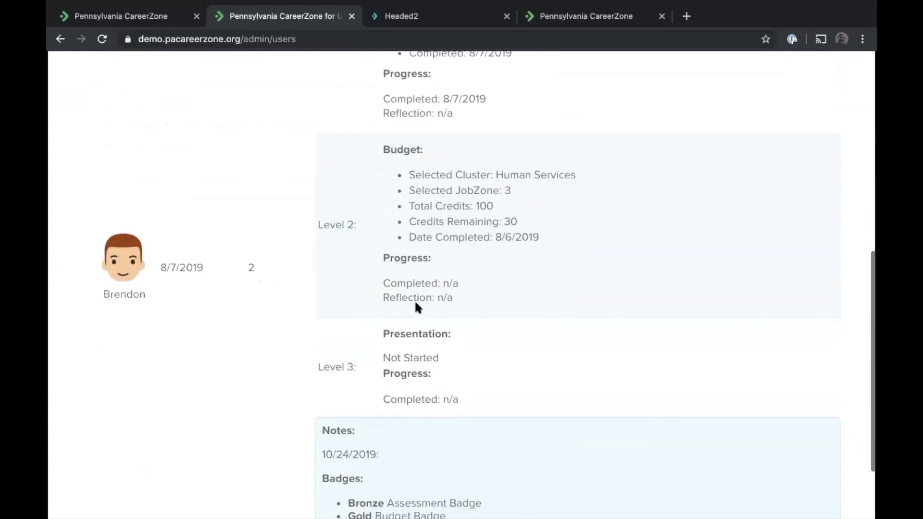
scroll(415, 307, down, 2)
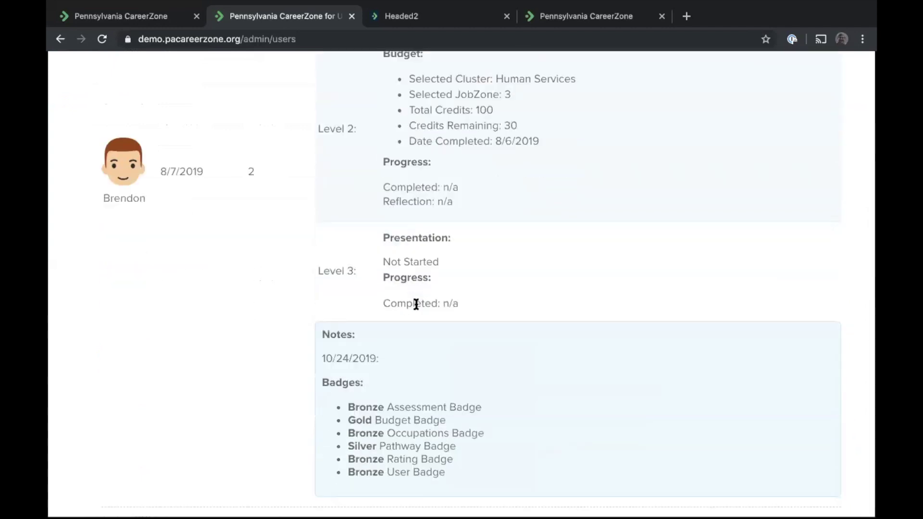
scroll(416, 305, up, 9)
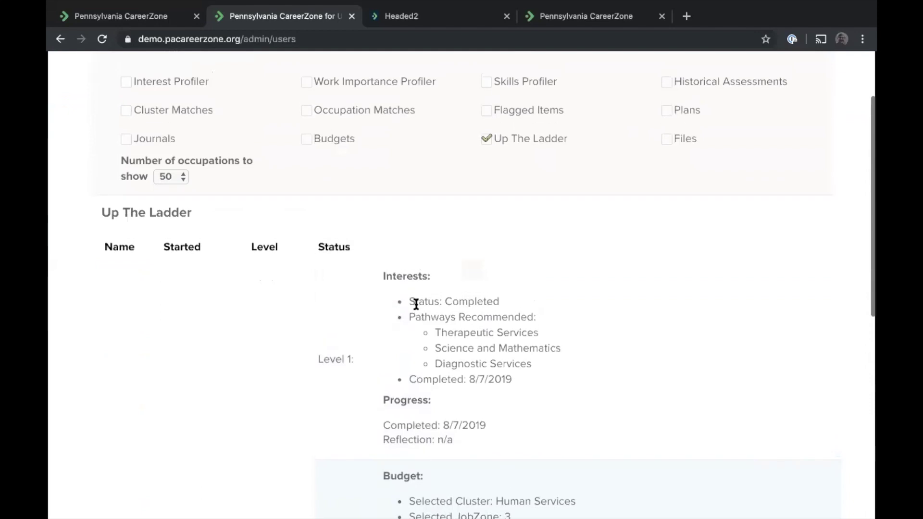
scroll(417, 304, up, 2)
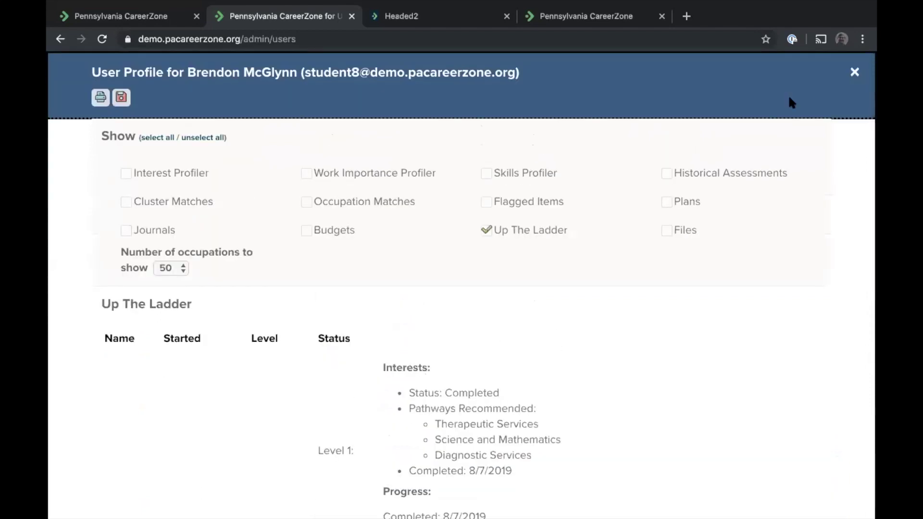
click(854, 72)
scroll(236, 382, up, 6)
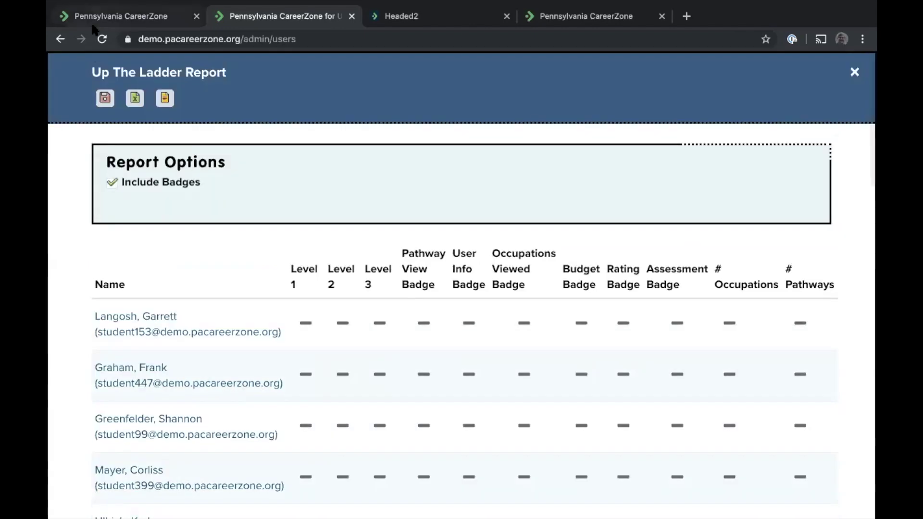
Close the Up The Ladder Report and go to the lessons library
click(856, 73)
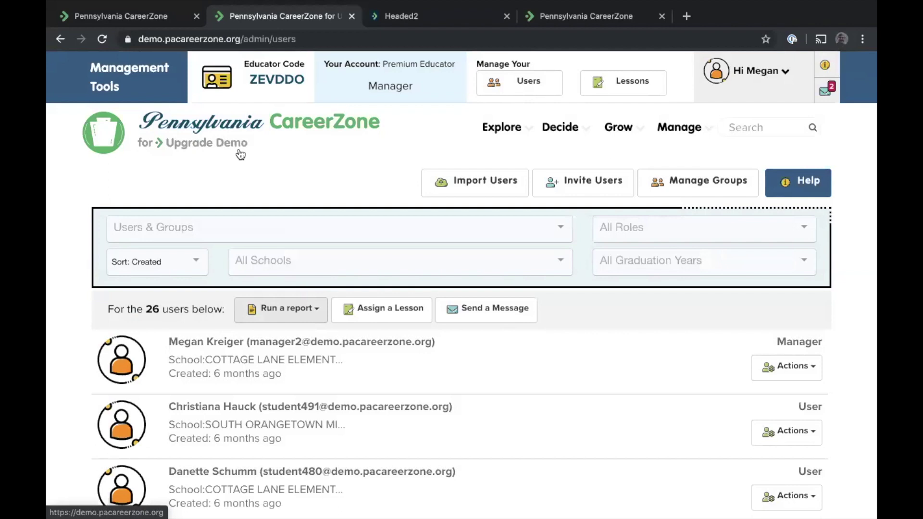
click(620, 87)
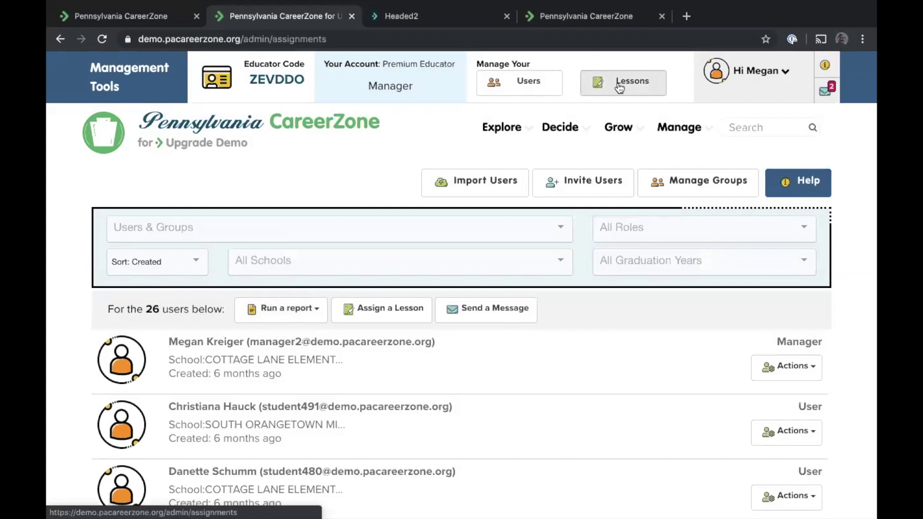
Scroll the lessons list and show Actions for 'Is the entrepreneur's life right for me?'
scroll(230, 295, down, 7)
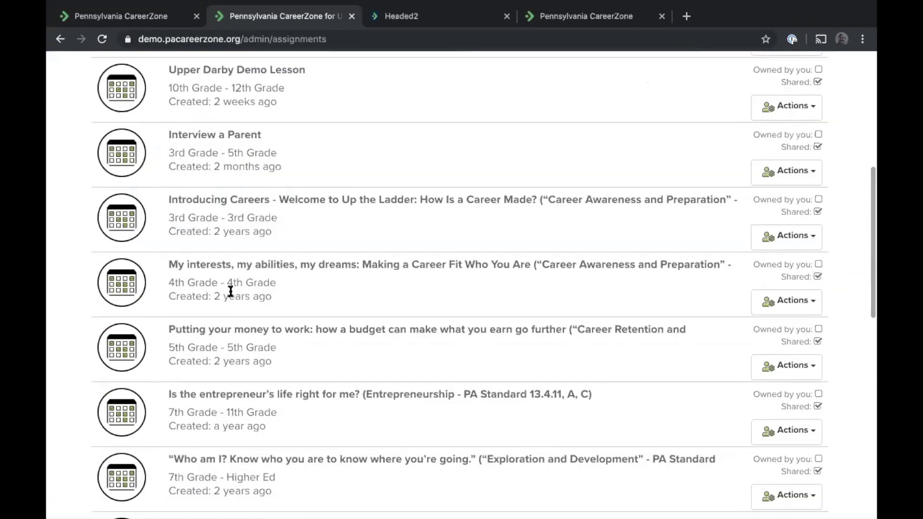
scroll(230, 293, down, 2)
scroll(230, 291, down, 1)
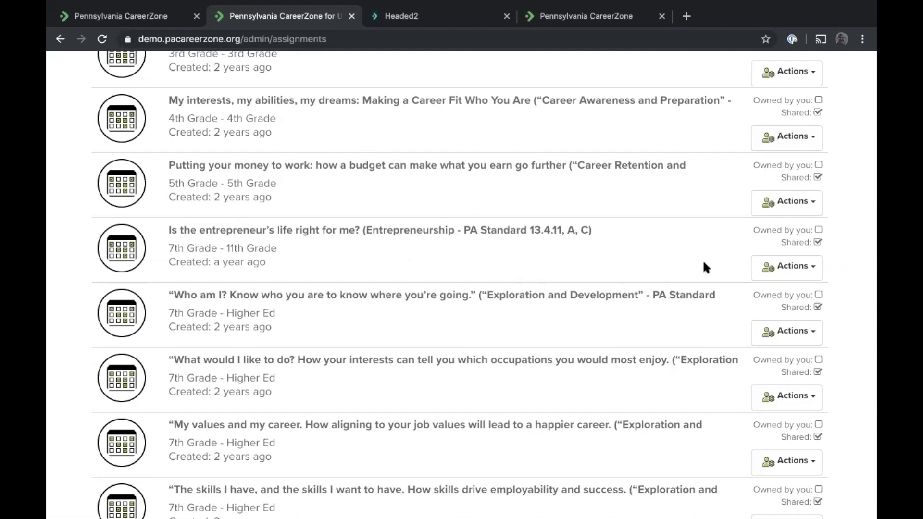
click(787, 271)
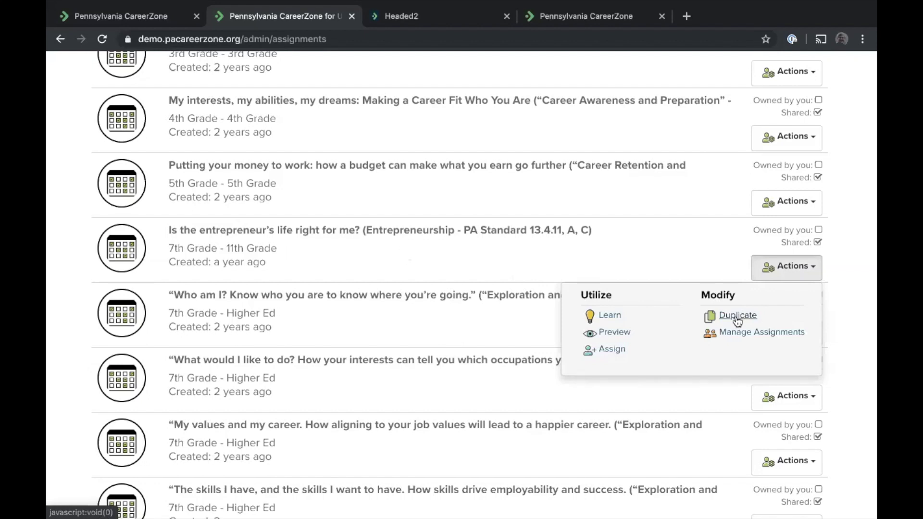
click(638, 259)
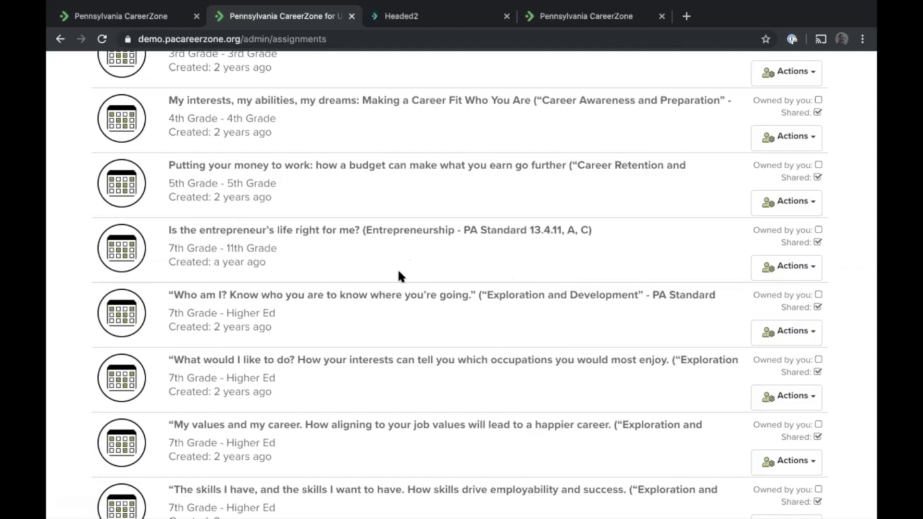
click(769, 273)
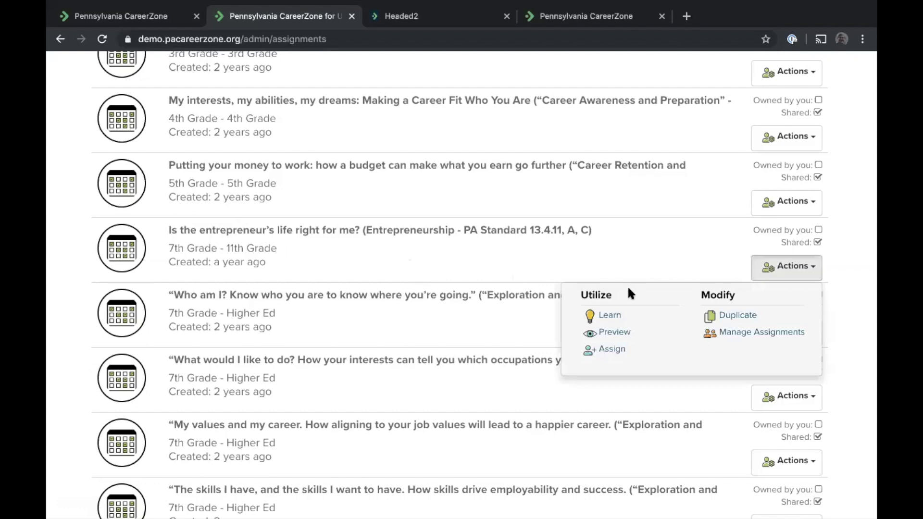
click(610, 314)
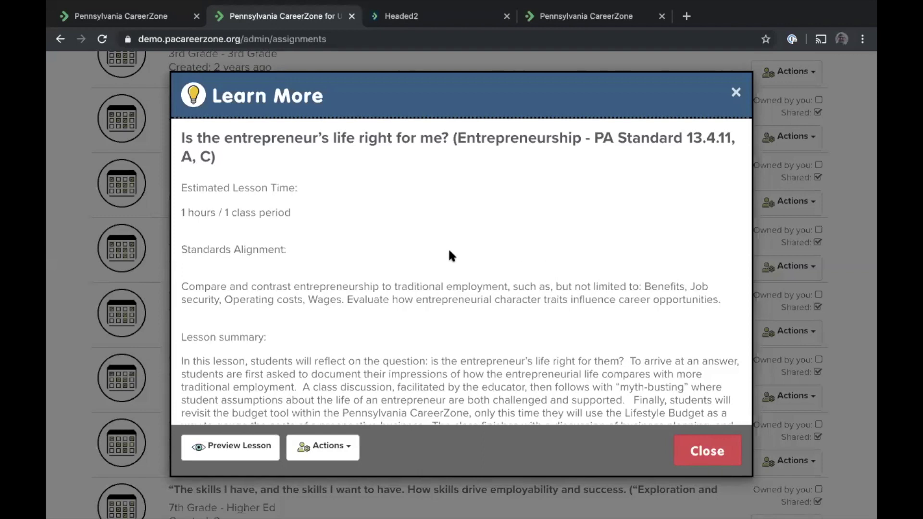
scroll(448, 247, down, 1)
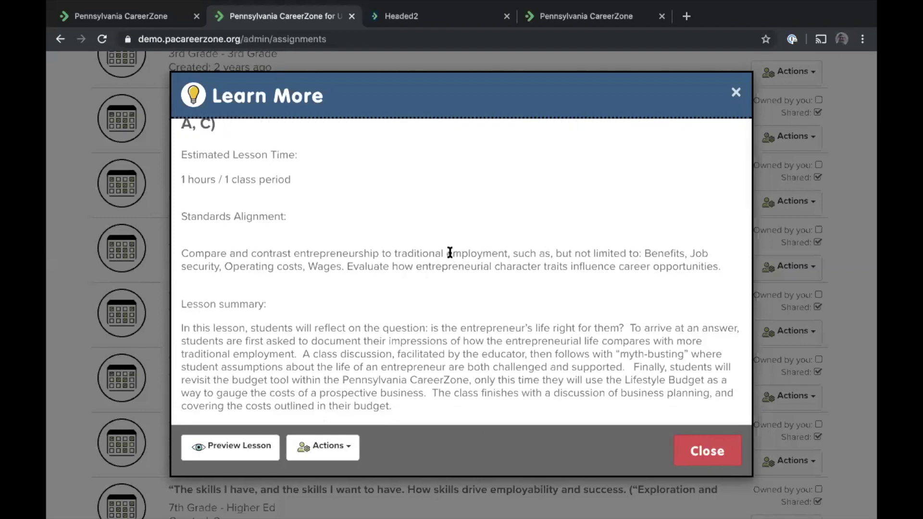
scroll(449, 250, down, 2)
scroll(448, 248, down, 4)
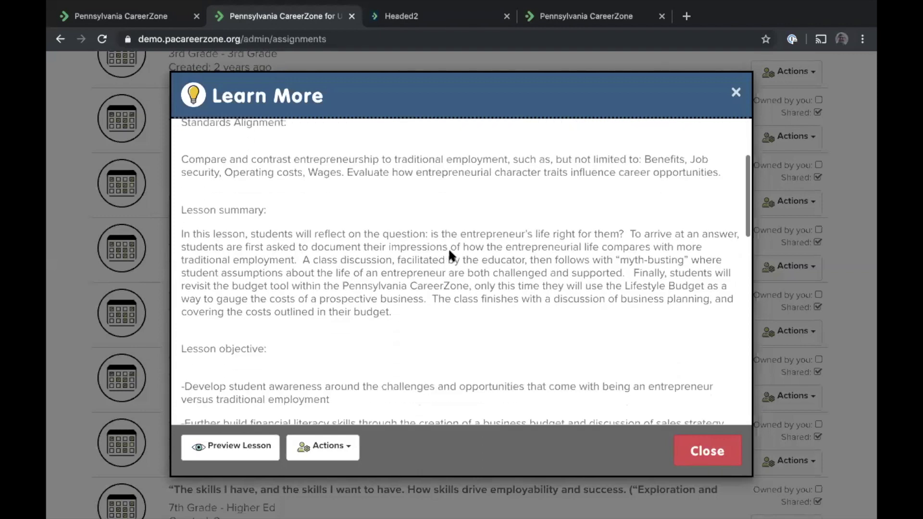
scroll(448, 247, down, 4)
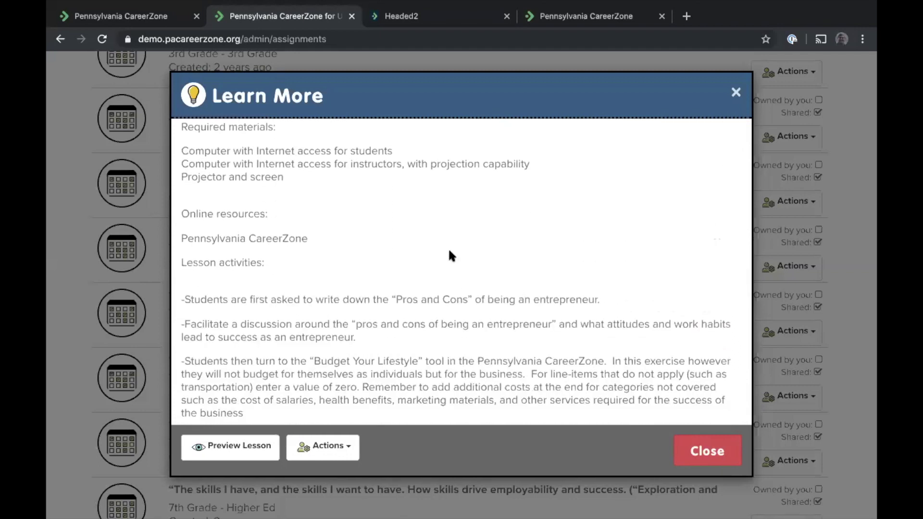
scroll(450, 251, down, 4)
scroll(450, 252, down, 3)
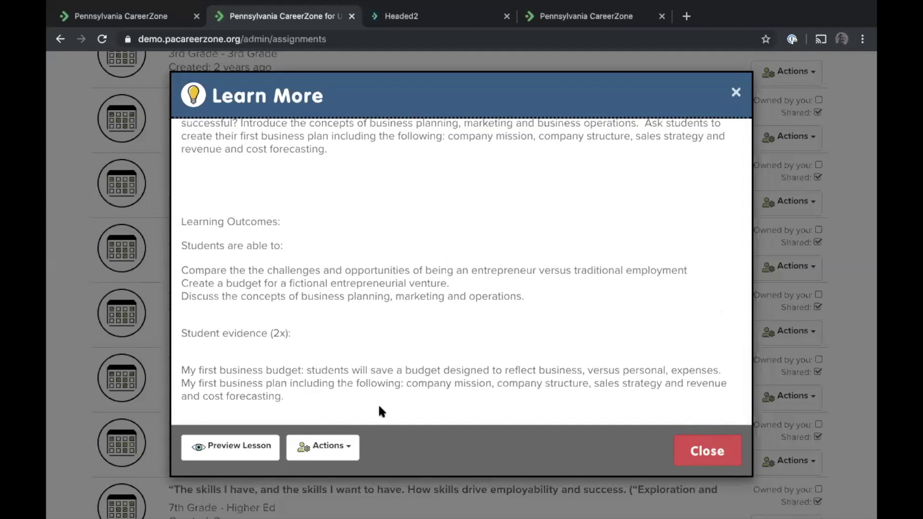
click(736, 91)
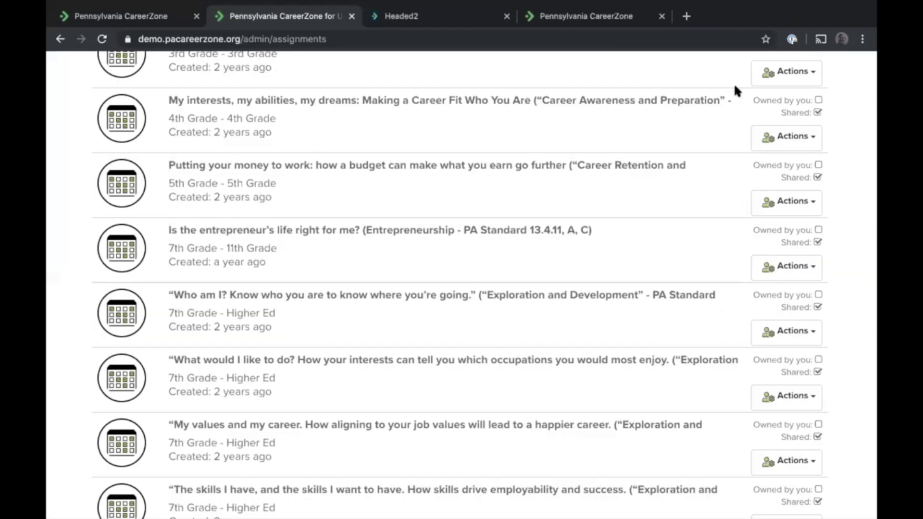
Preview the entrepreneur lesson and advance through Budget Your Life to 'My first business plan'
click(807, 267)
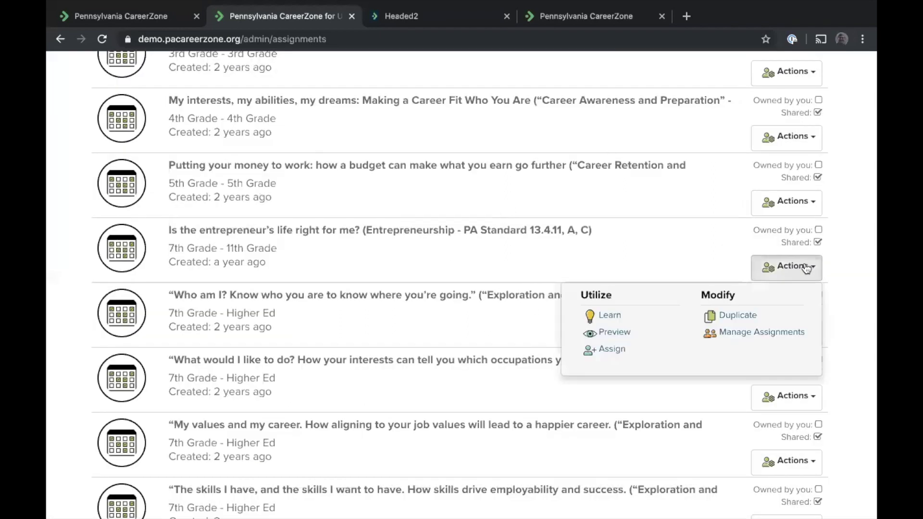
click(615, 333)
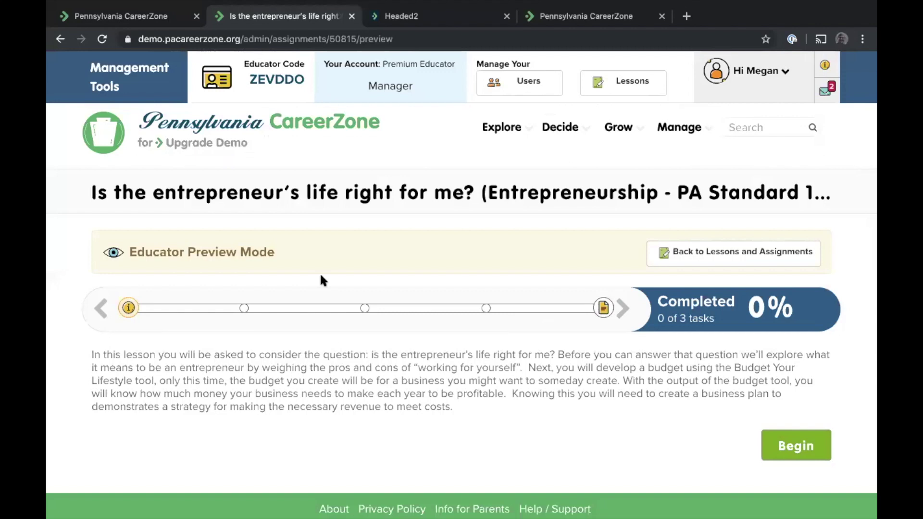
scroll(322, 279, down, 1)
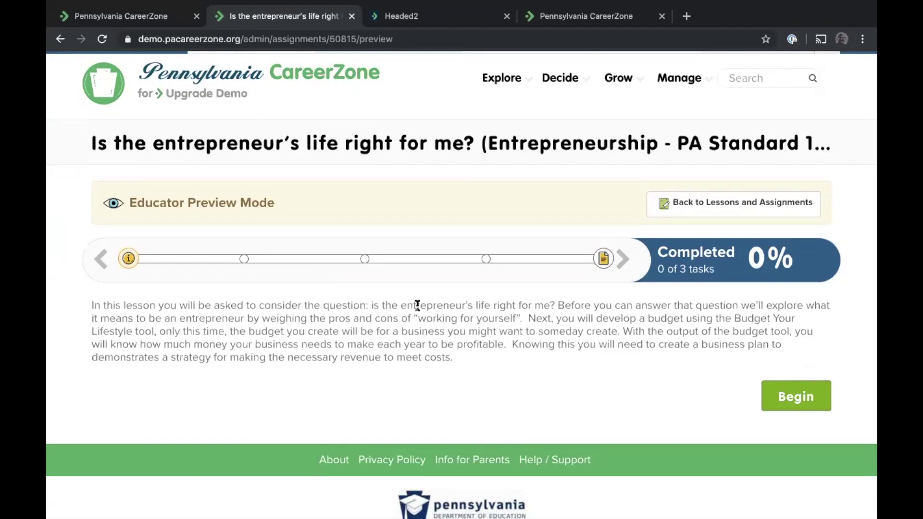
click(624, 260)
scroll(497, 313, down, 2)
click(624, 235)
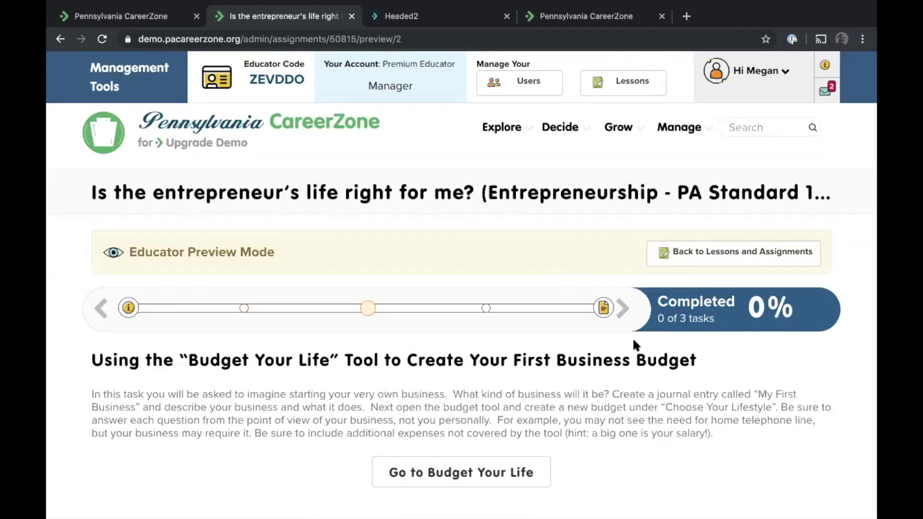
click(630, 314)
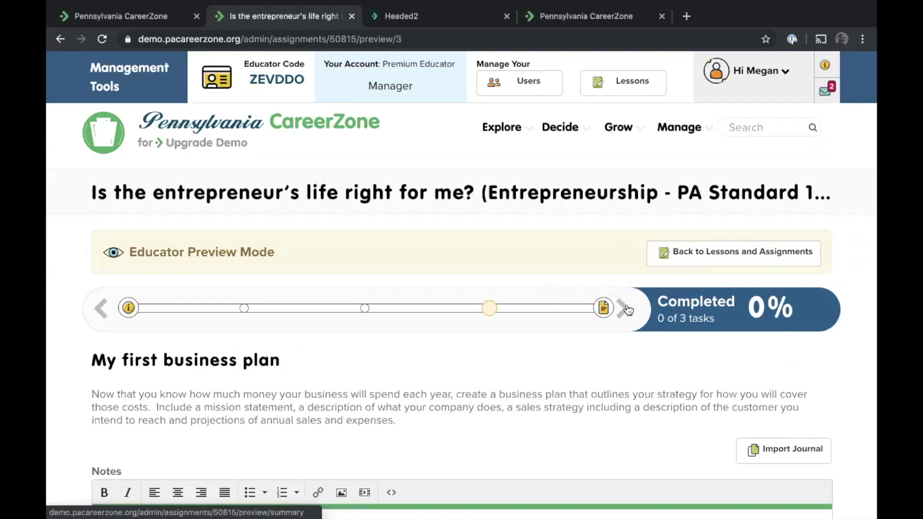
scroll(627, 308, down, 5)
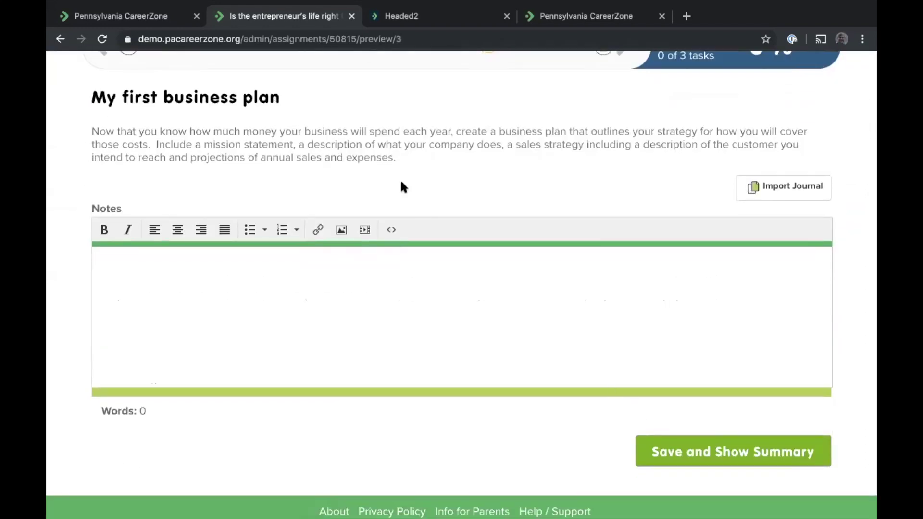
scroll(403, 187, up, 3)
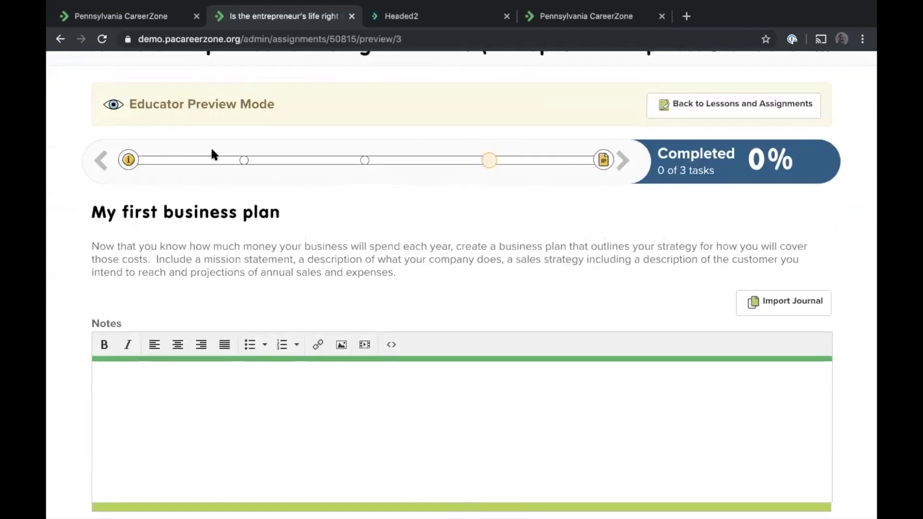
scroll(509, 236, up, 4)
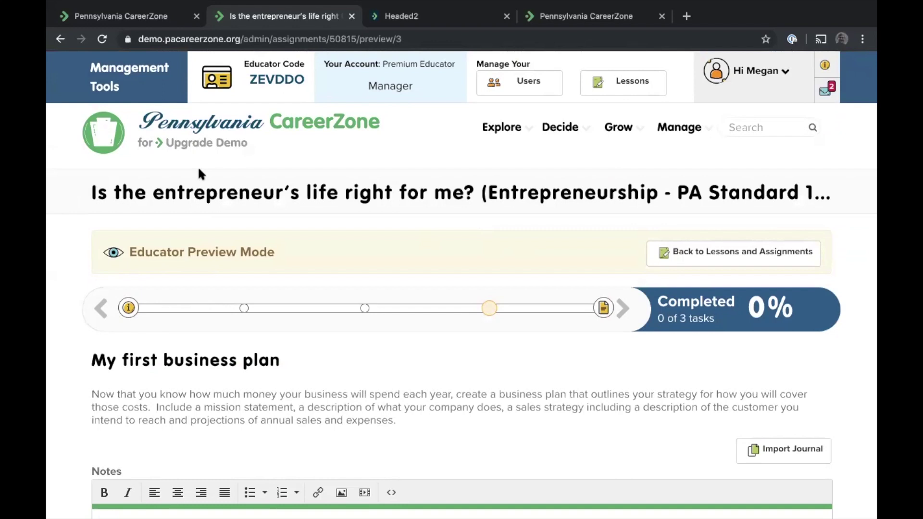
Return home and open the managed users list
click(188, 135)
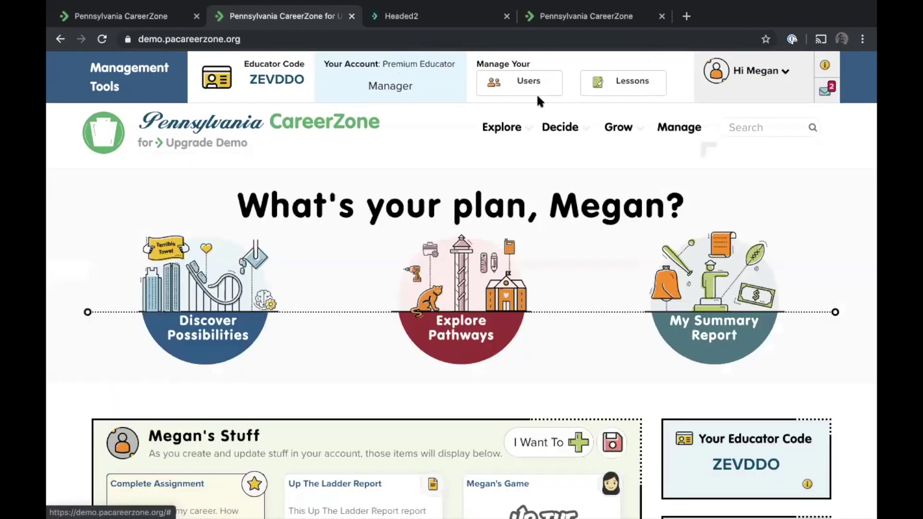
click(521, 85)
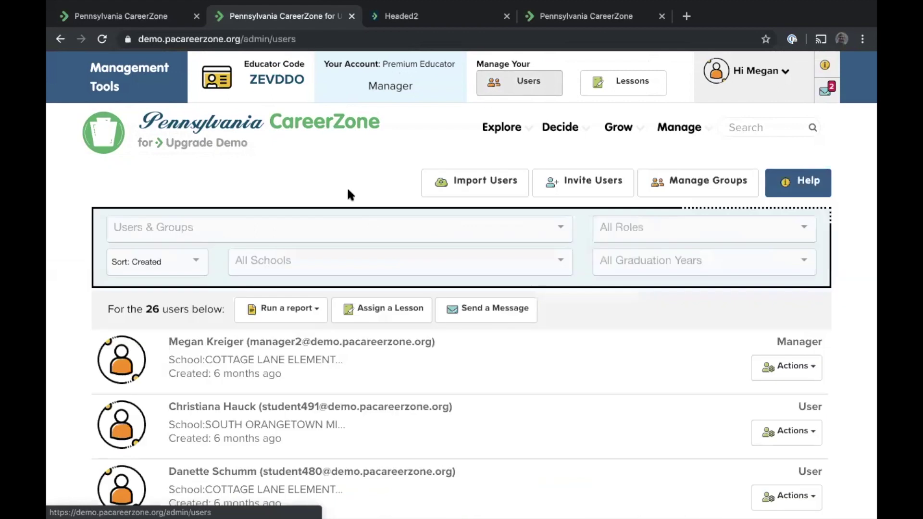
click(285, 309)
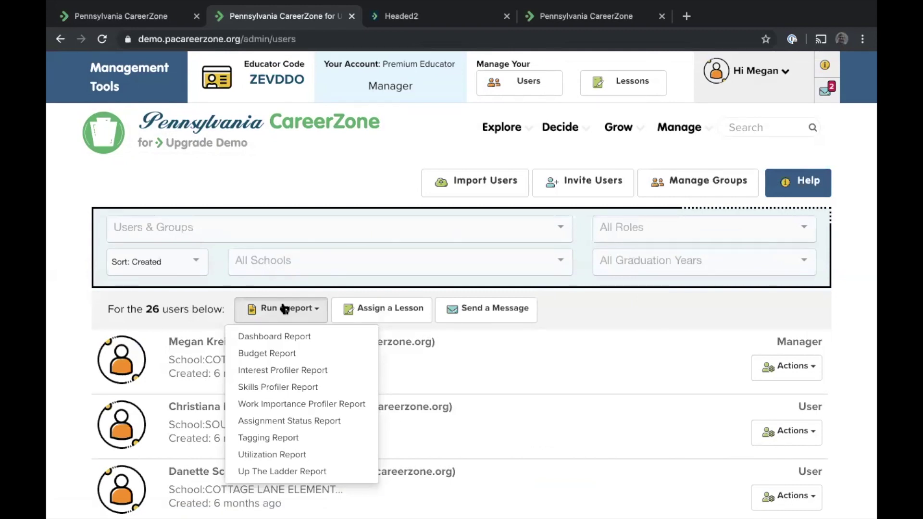
click(589, 301)
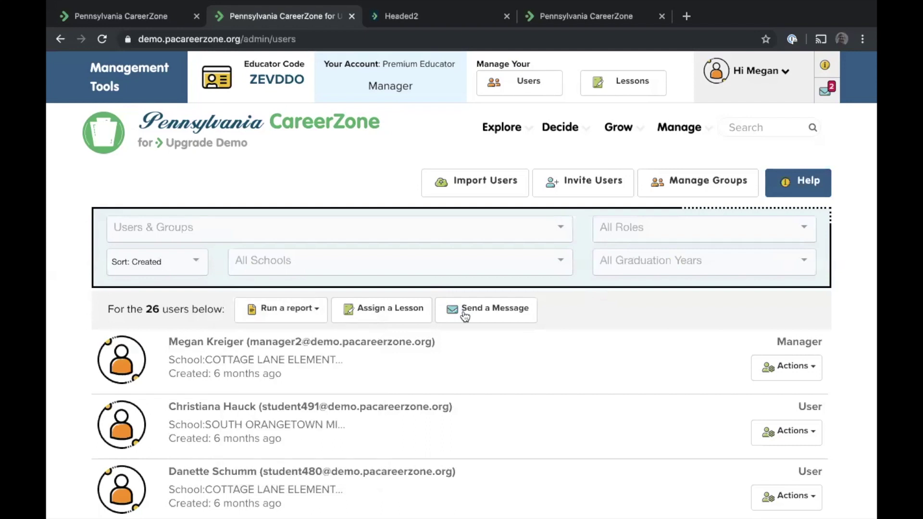
Assign the 'My values and my career' lesson to the 26 listed users
click(370, 320)
scroll(368, 317, down, 4)
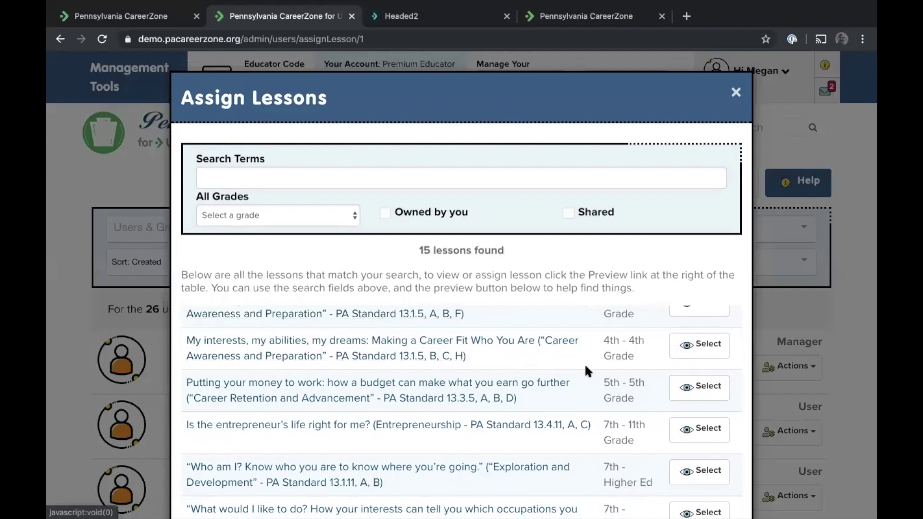
click(687, 388)
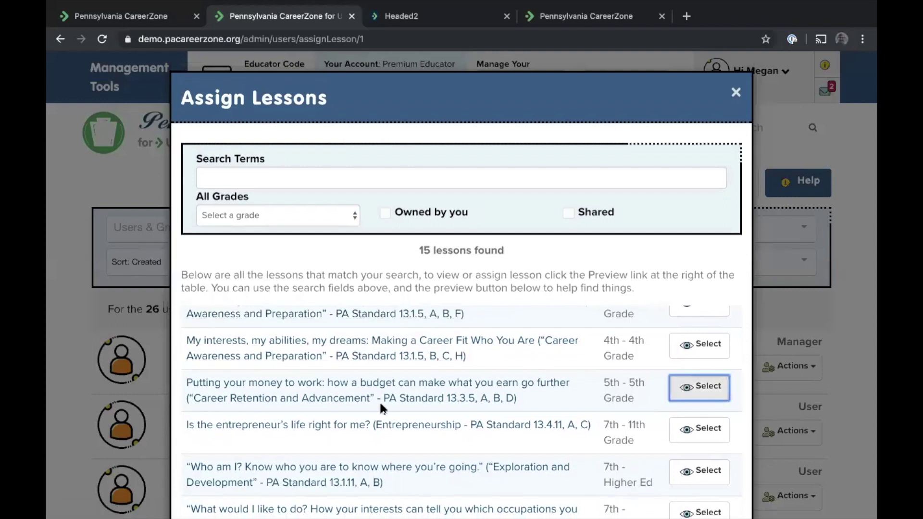
scroll(380, 404, down, 4)
scroll(381, 407, down, 1)
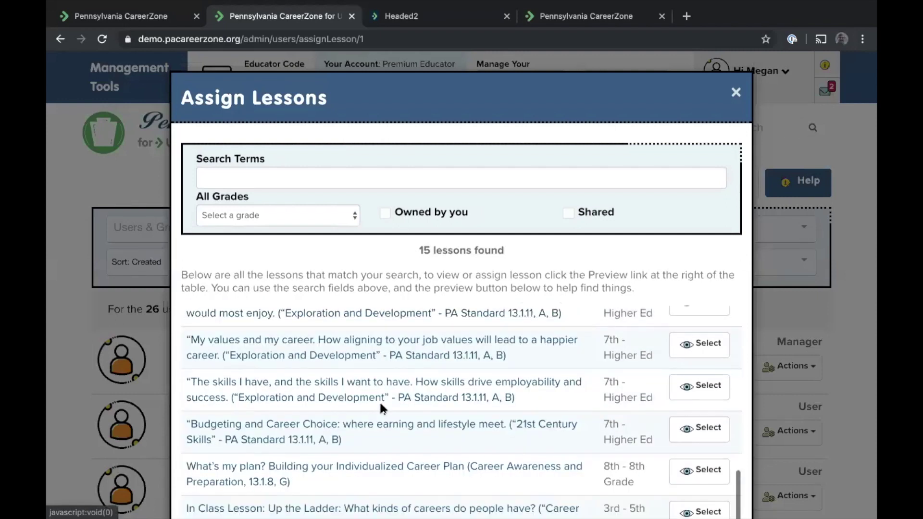
click(685, 341)
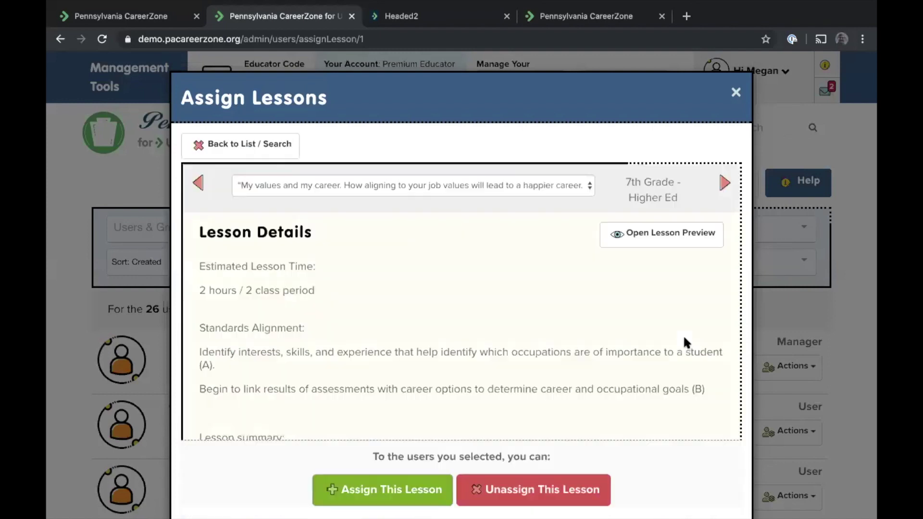
click(356, 491)
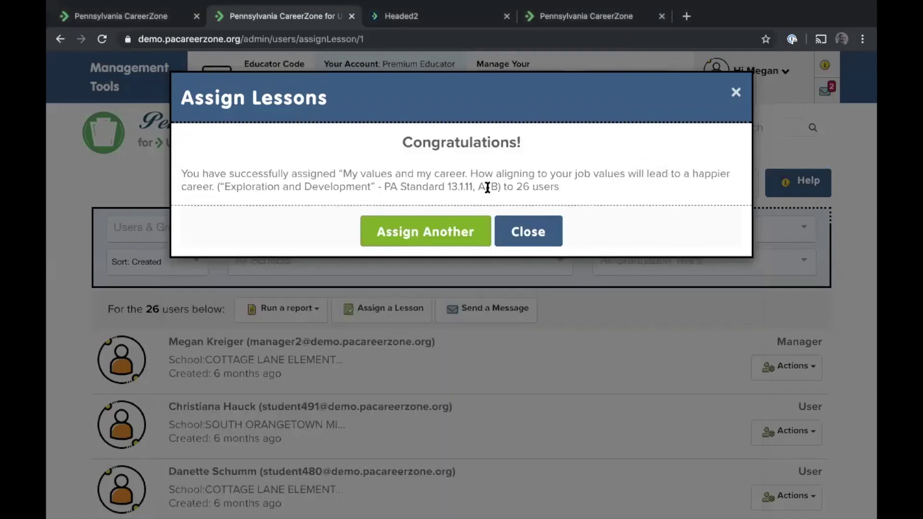
click(518, 233)
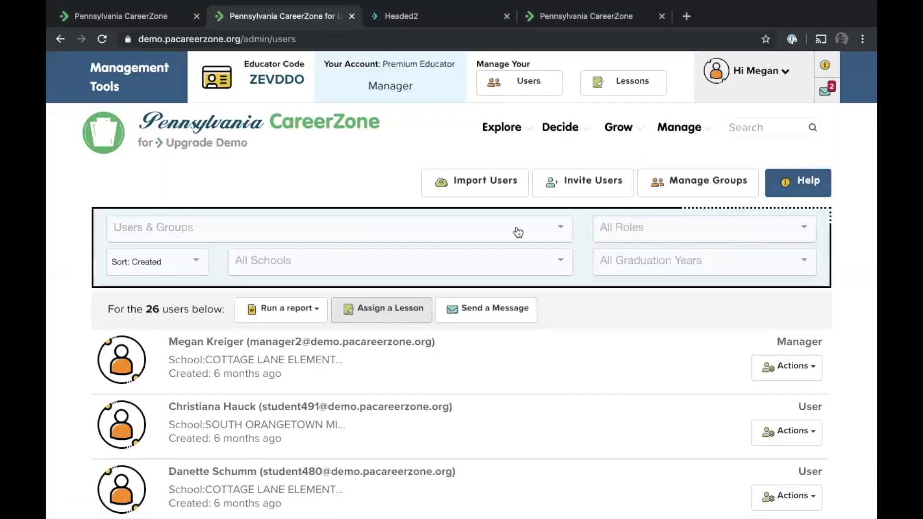
Run the Assignment Status Report for the 'My values and my career' lesson
scroll(322, 399, down, 1)
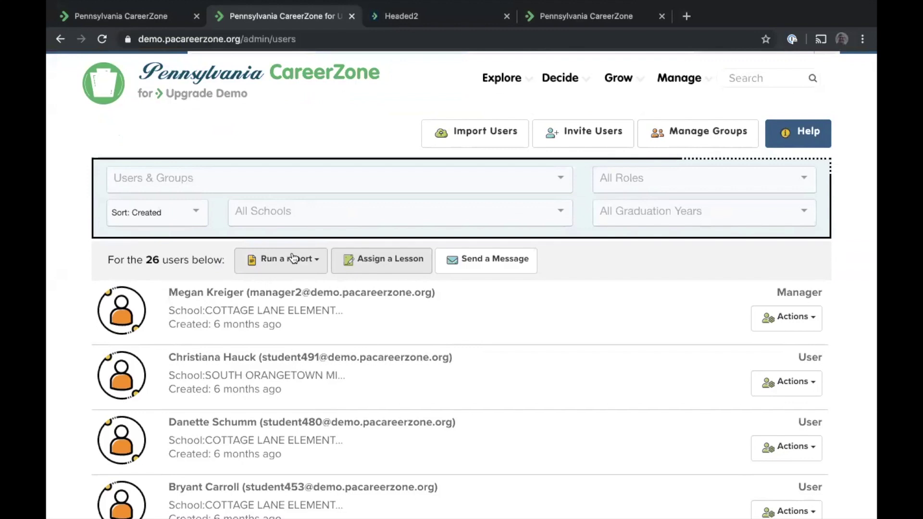
click(293, 258)
click(289, 374)
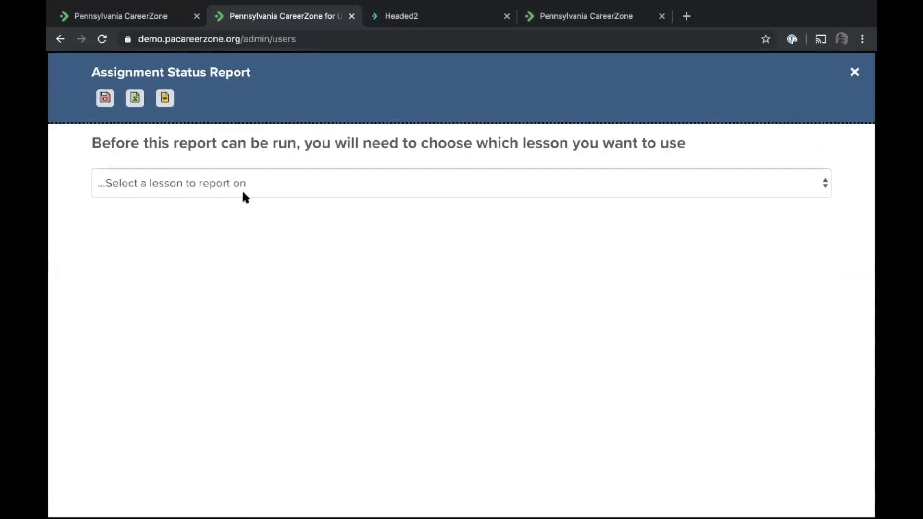
click(239, 187)
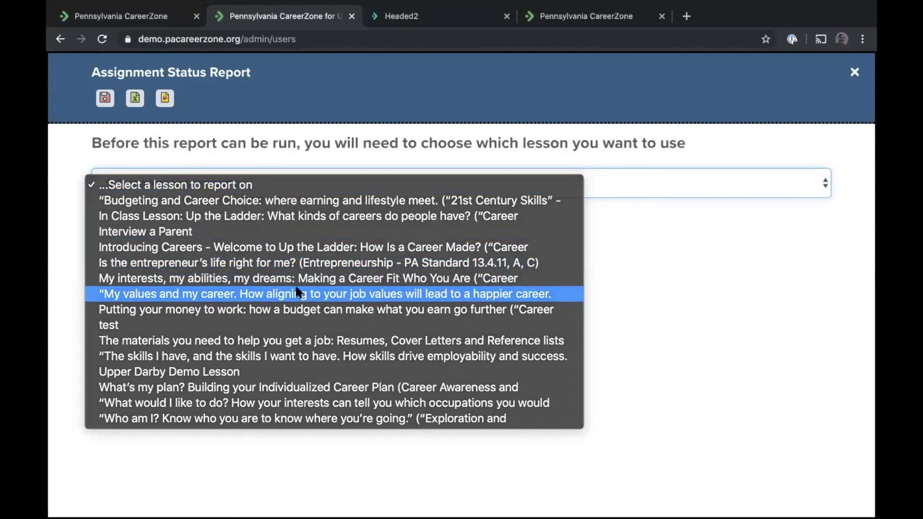
click(297, 293)
Review the Not Assigned user rows, keeping the same lesson, then close the report
scroll(430, 273, down, 2)
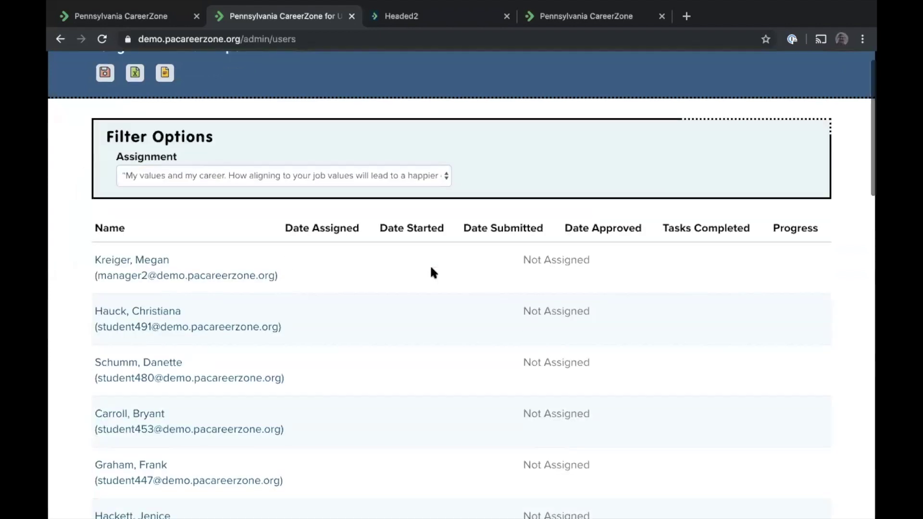
scroll(320, 183, up, 2)
click(324, 204)
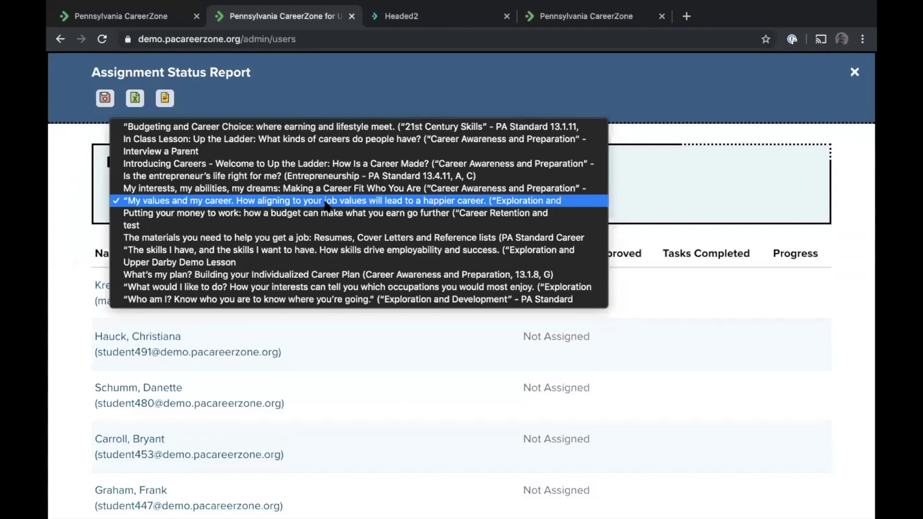
click(656, 275)
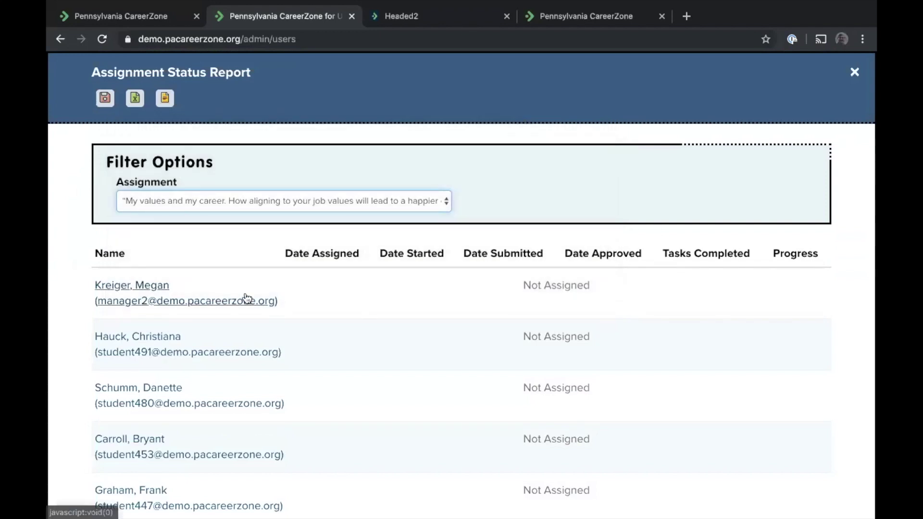
scroll(342, 272, down, 3)
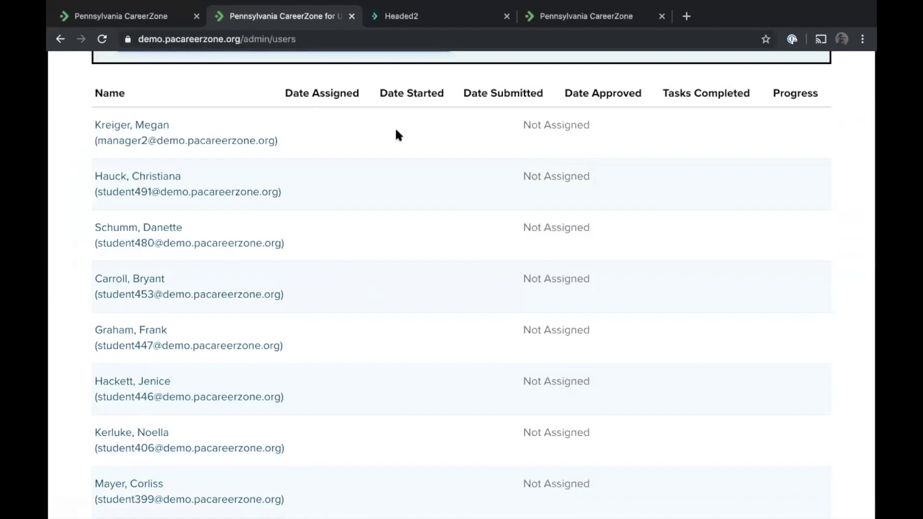
scroll(506, 176, down, 1)
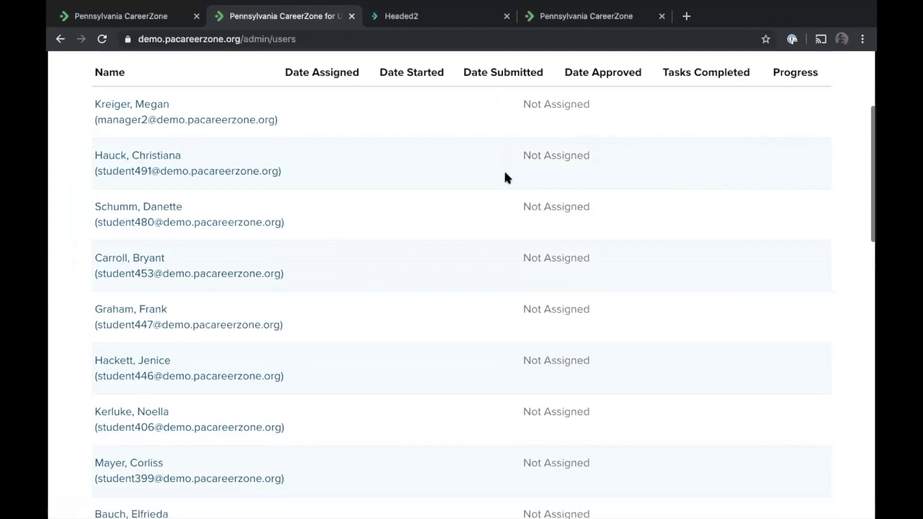
scroll(506, 176, up, 3)
scroll(550, 164, up, 2)
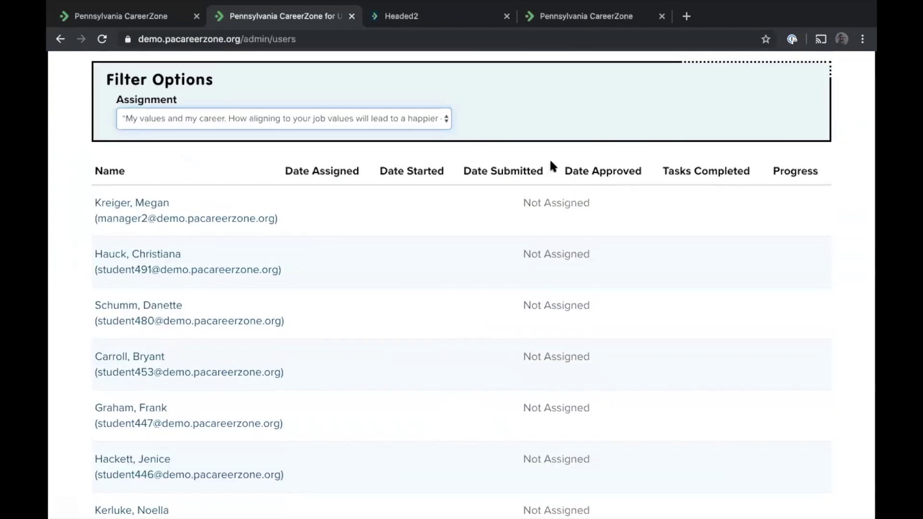
click(258, 204)
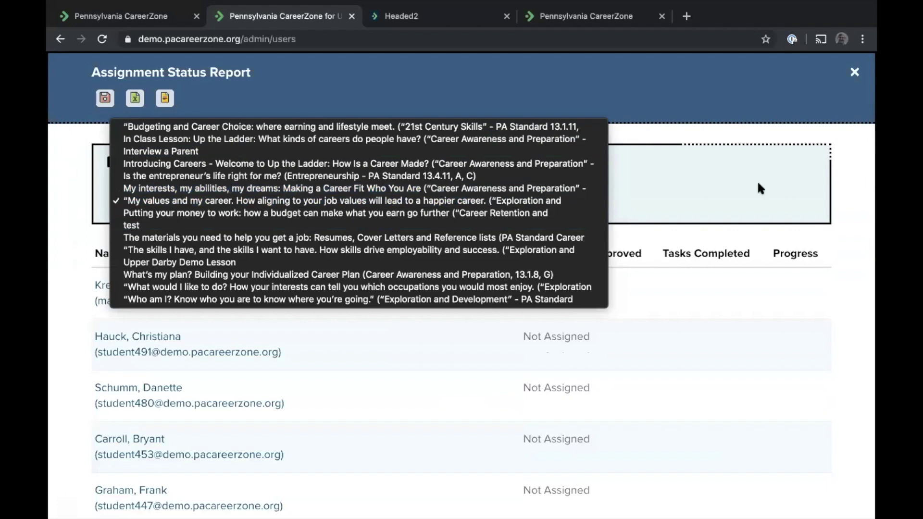
click(739, 174)
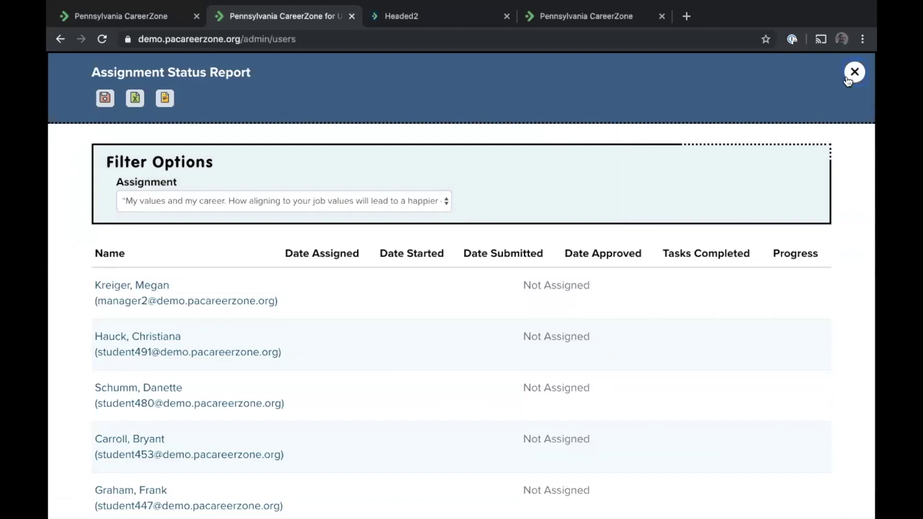
click(849, 76)
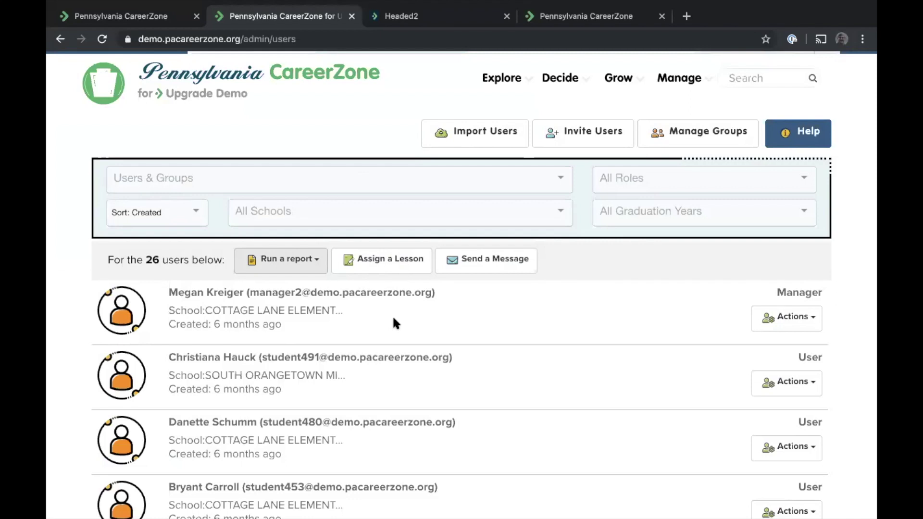
Select 'My values and my career' in Assign a Lesson, close without assigning, then open Lessons
click(374, 262)
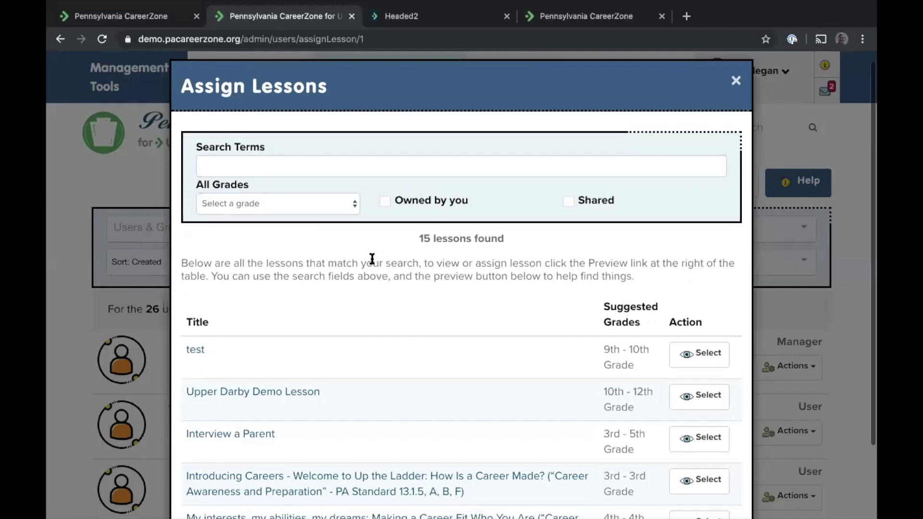
scroll(373, 259, down, 5)
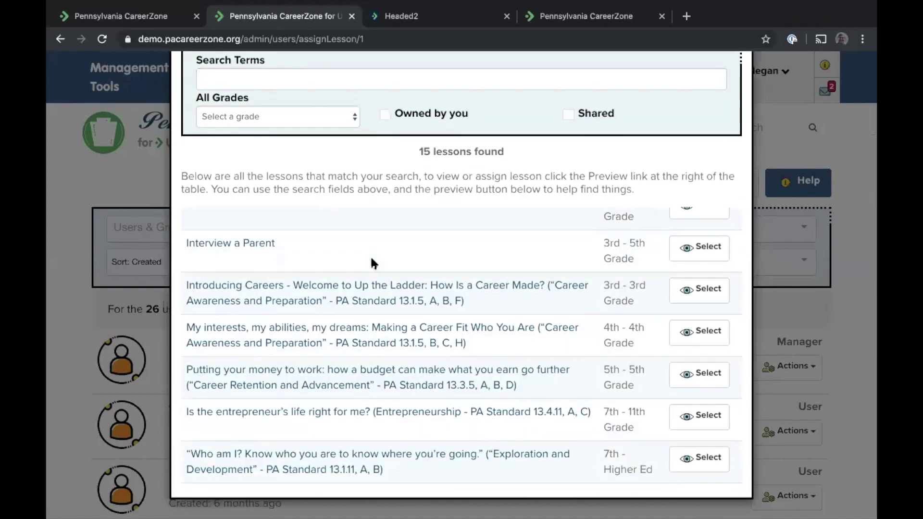
scroll(370, 256, down, 2)
scroll(454, 332, down, 1)
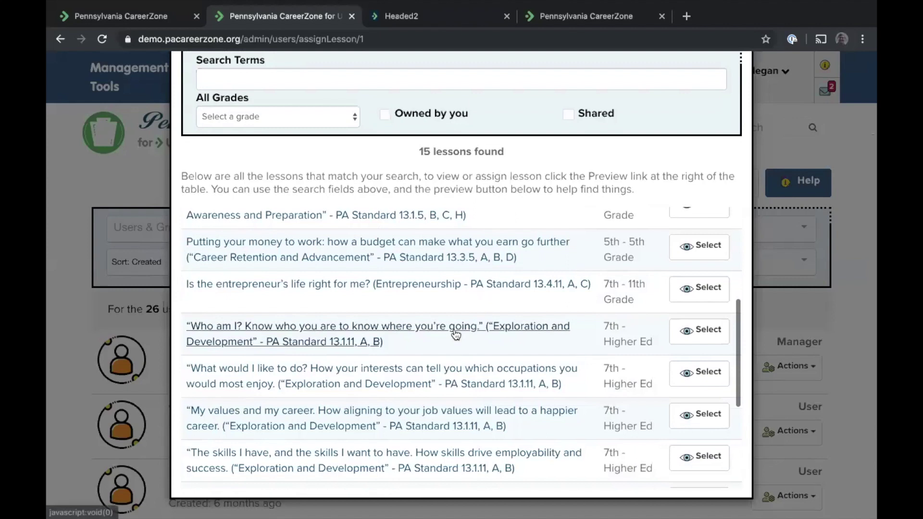
click(687, 414)
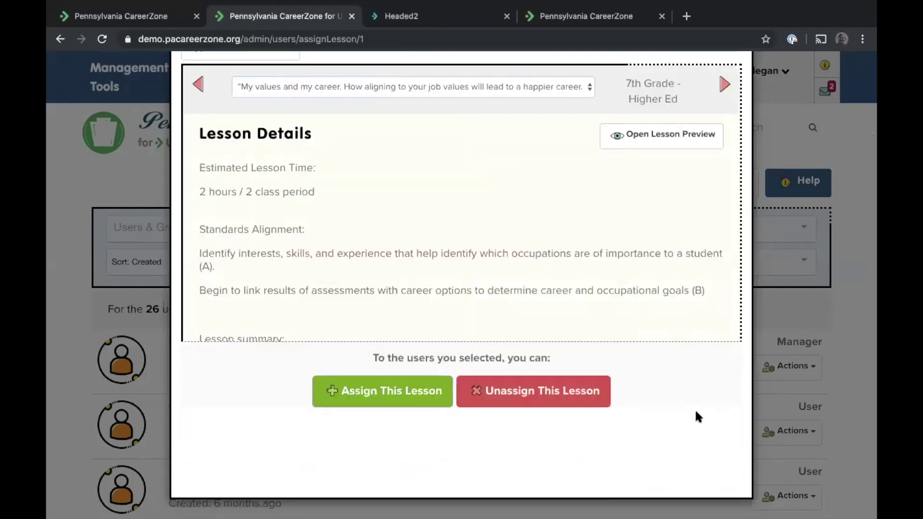
scroll(501, 189, up, 2)
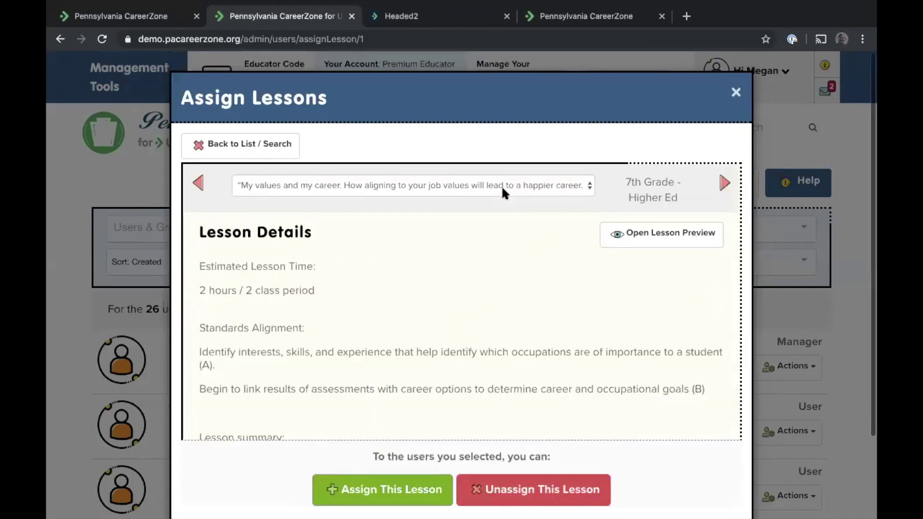
click(737, 92)
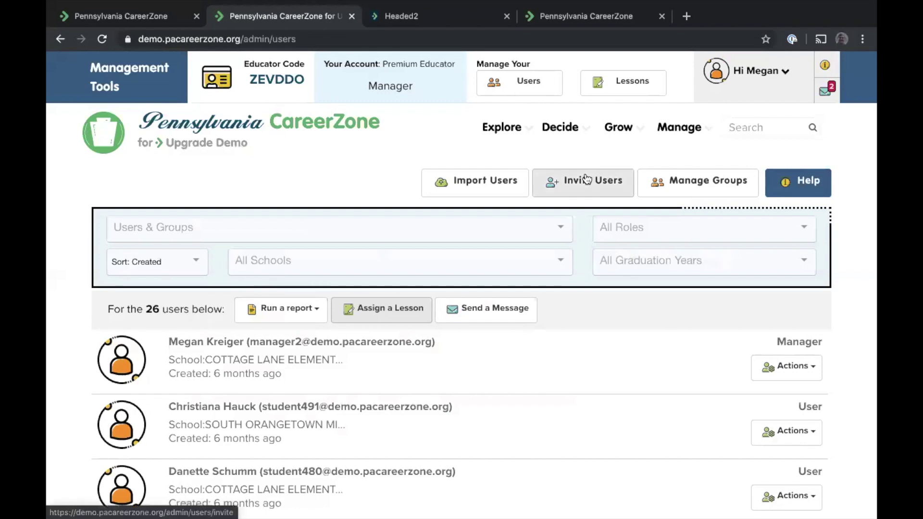
mouse_move(670, 131)
click(603, 87)
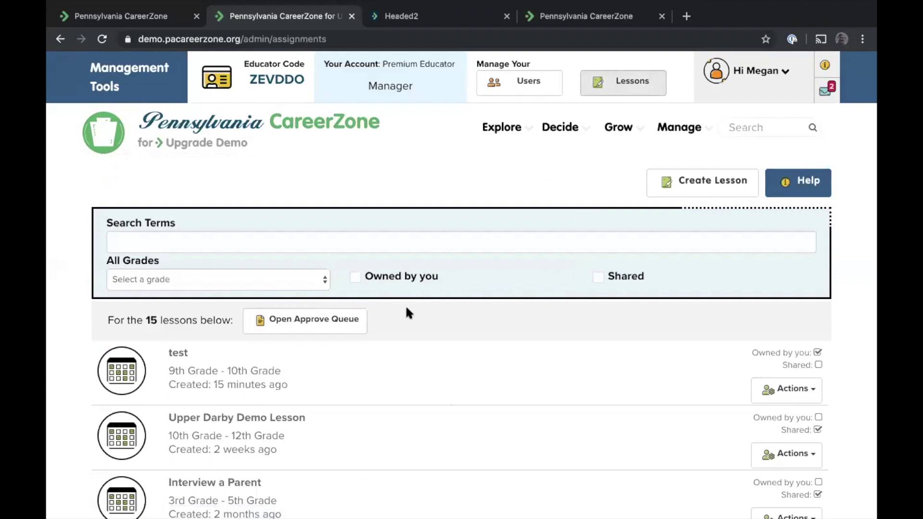
Check the empty Lesson Approval Queue, close it, and return to the home page
click(293, 331)
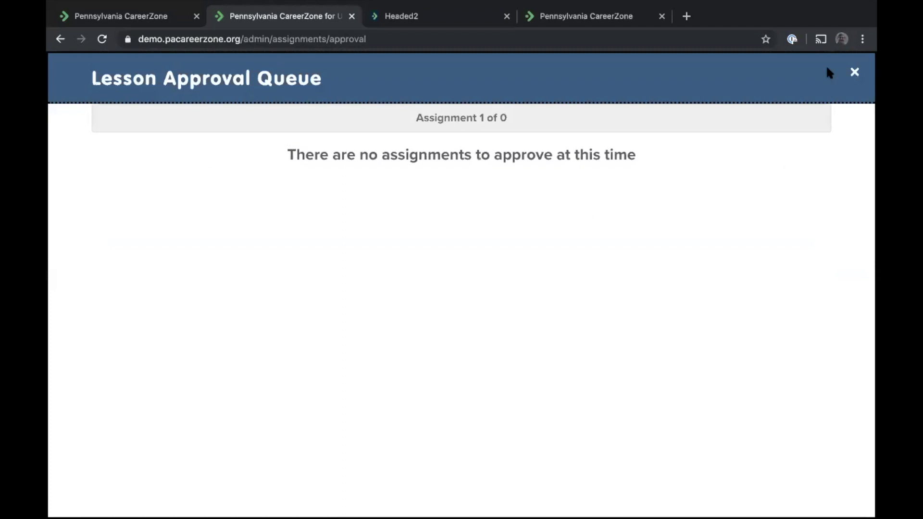
click(860, 73)
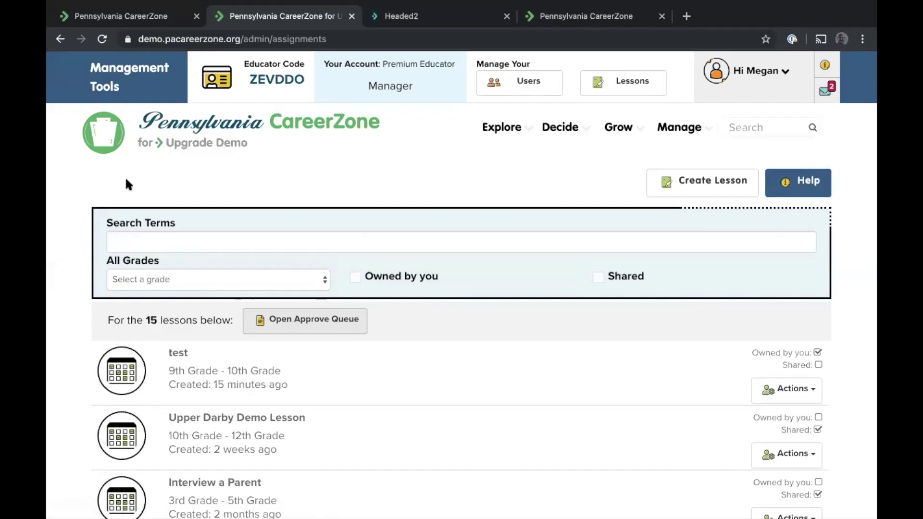
click(207, 137)
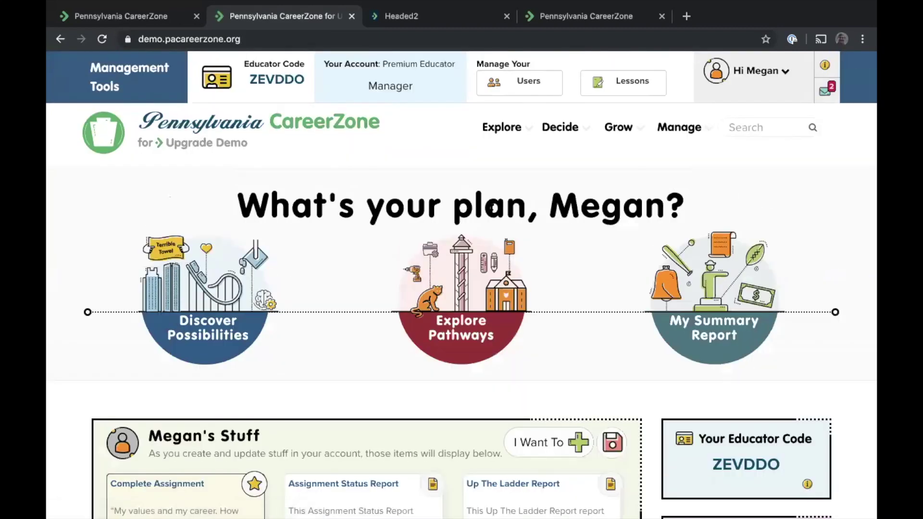
Open the Lessons library, close the unused Create Lesson form, and show the 'test' lesson's actions
mouse_move(672, 133)
click(615, 91)
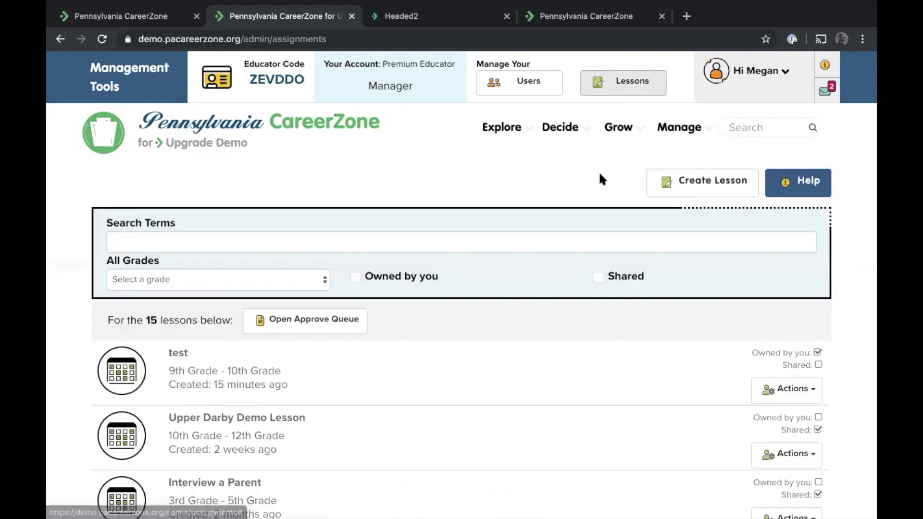
click(685, 185)
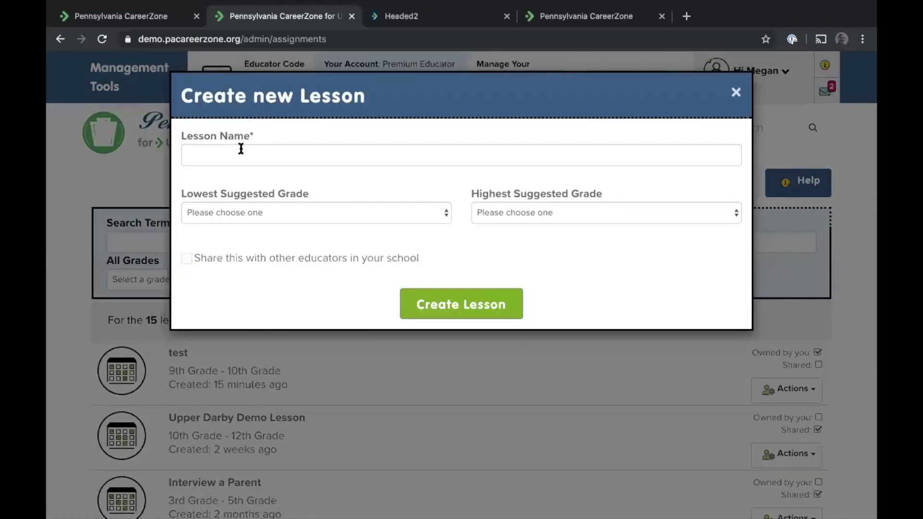
click(241, 149)
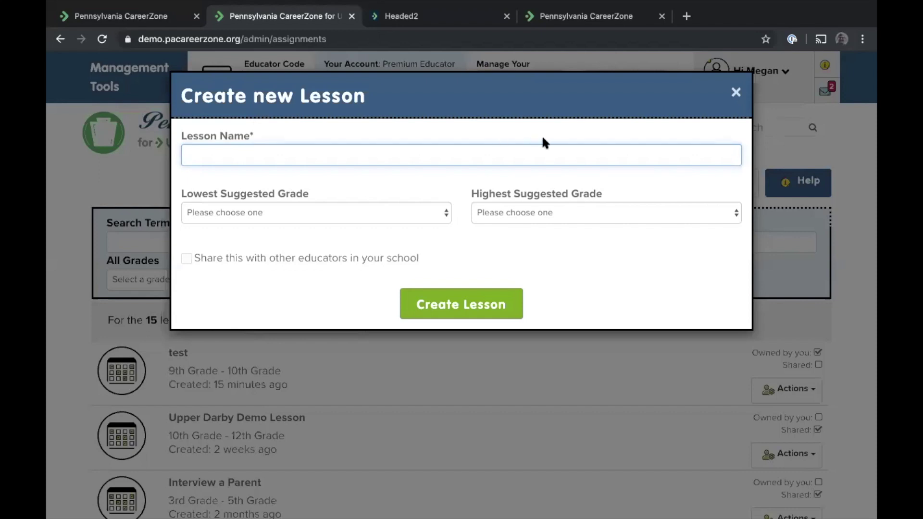
click(736, 92)
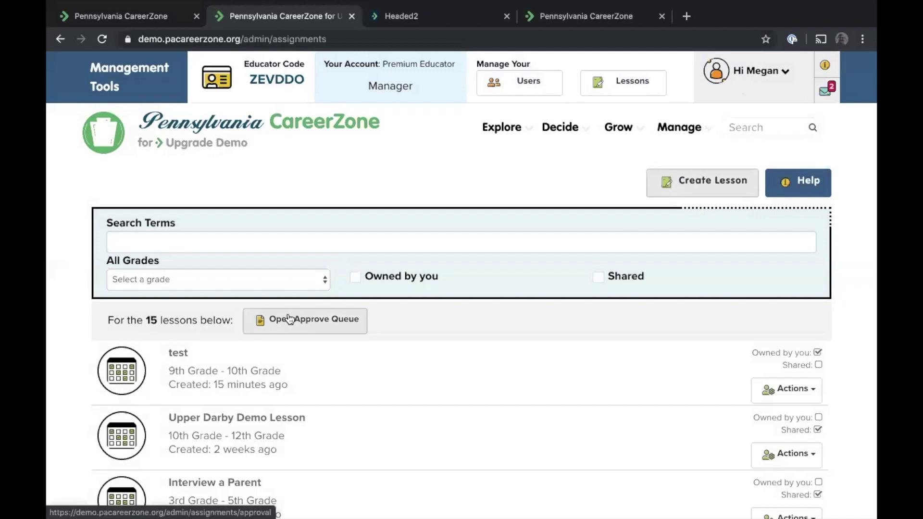
click(791, 401)
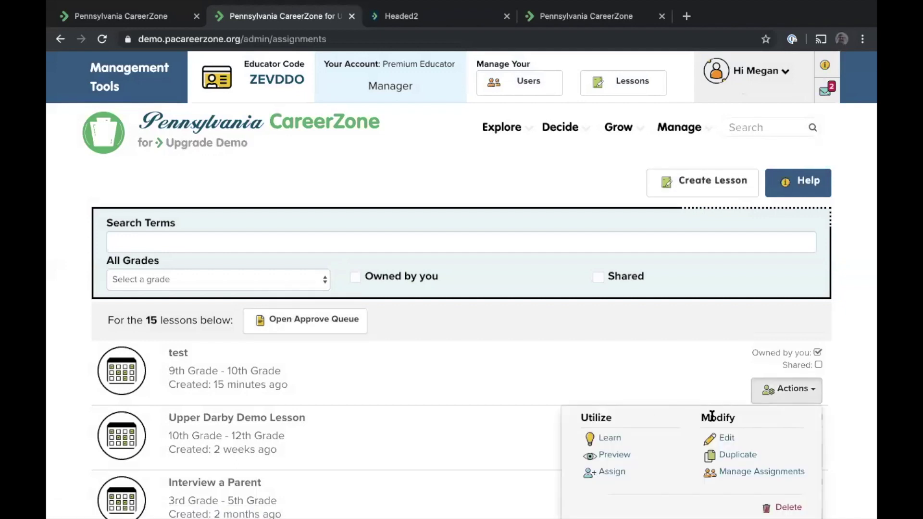
Edit the 'test' lesson and start a New Task in the Edit Task dialog
click(727, 439)
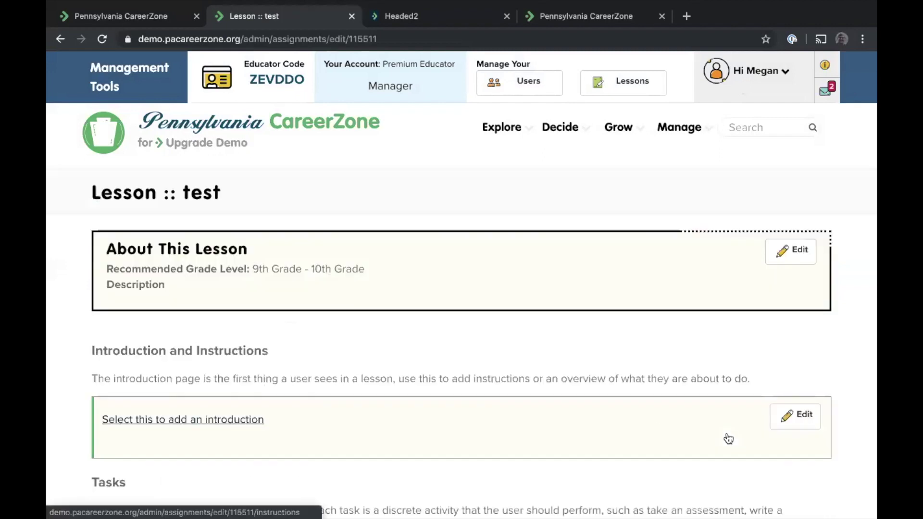
scroll(429, 255, down, 2)
scroll(458, 396, down, 2)
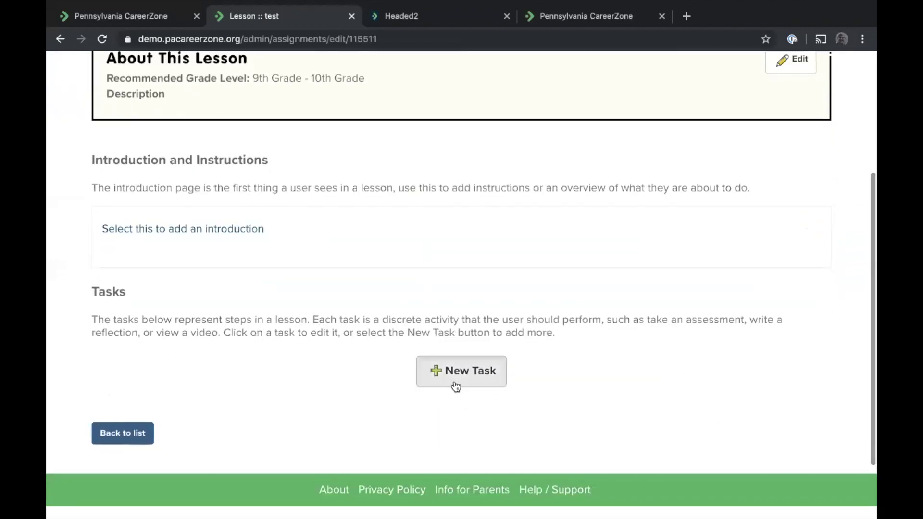
click(454, 382)
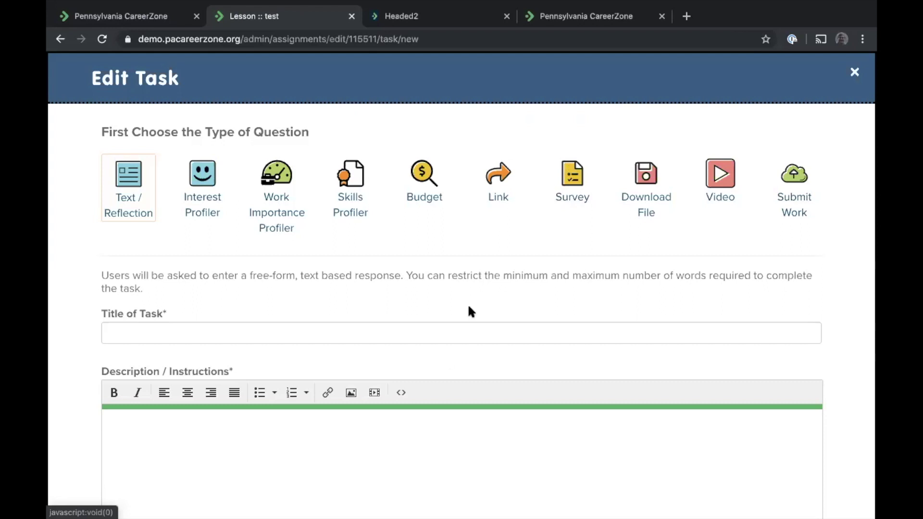
Close the unfinished Edit Task form for 'test' and return to the home dashboard
scroll(535, 349, down, 3)
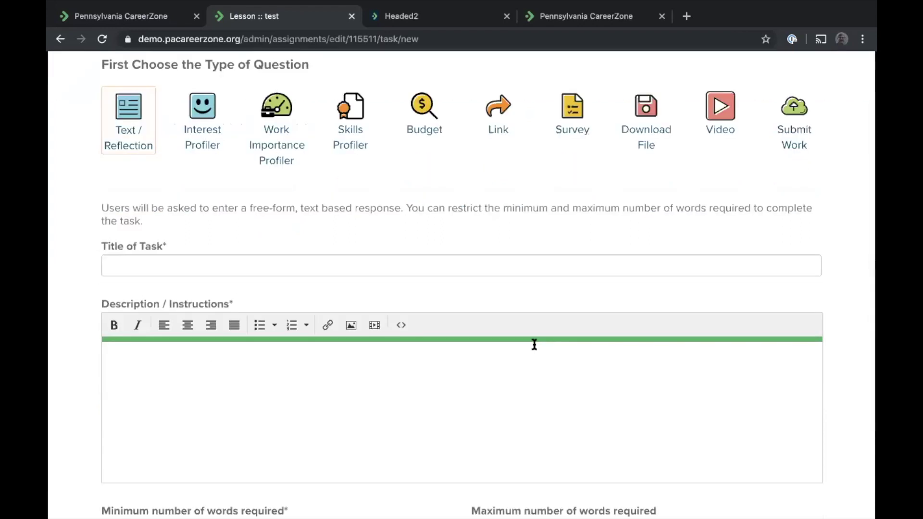
scroll(534, 345, down, 2)
scroll(534, 345, up, 4)
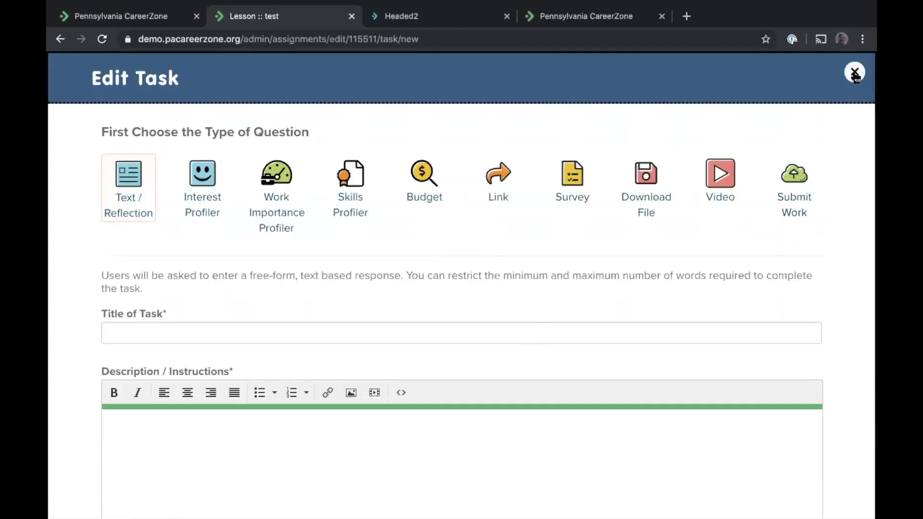
click(854, 73)
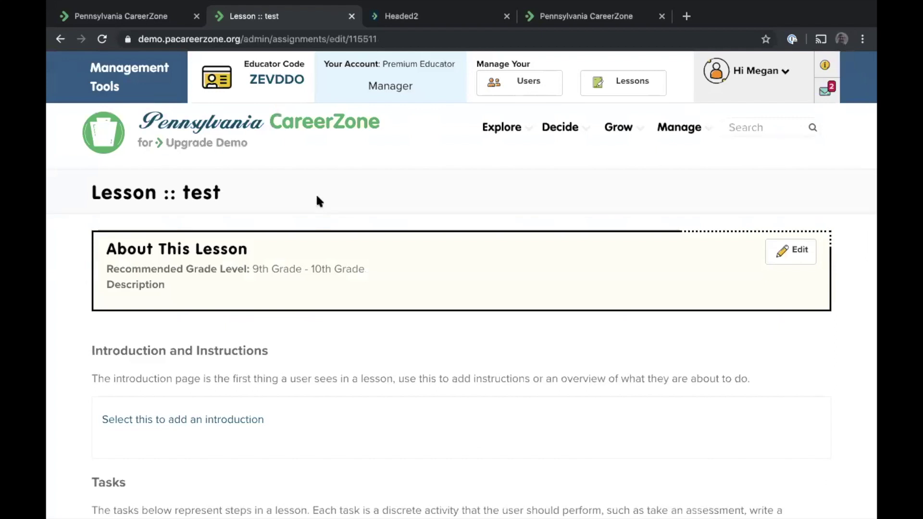
click(190, 129)
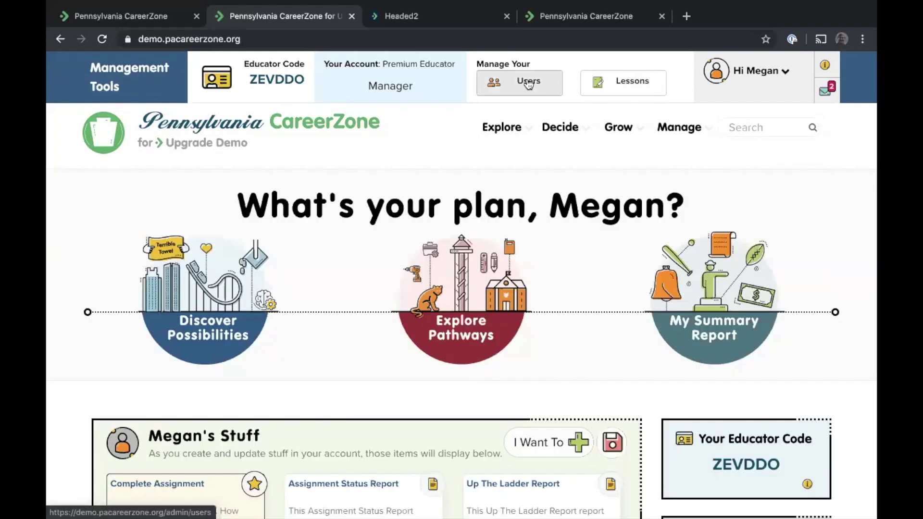
Open the managed Users list and view the available user reports without running one
click(529, 83)
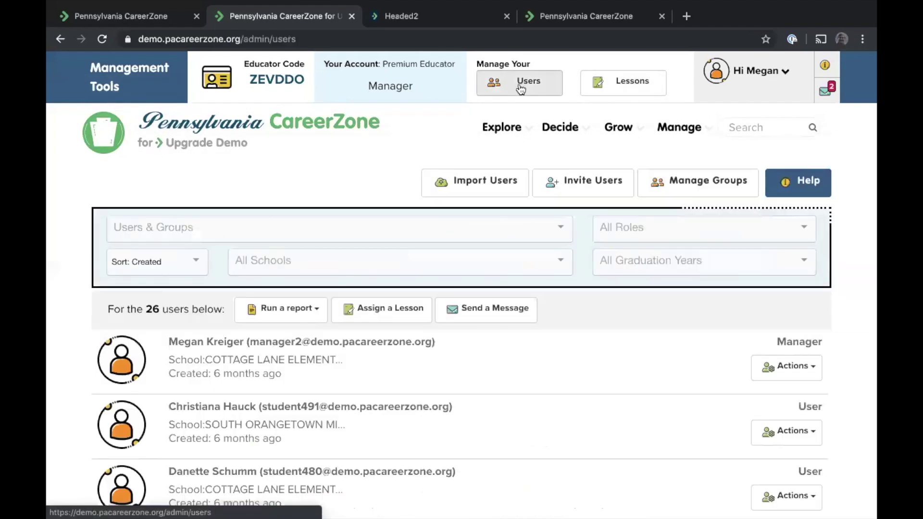
click(281, 309)
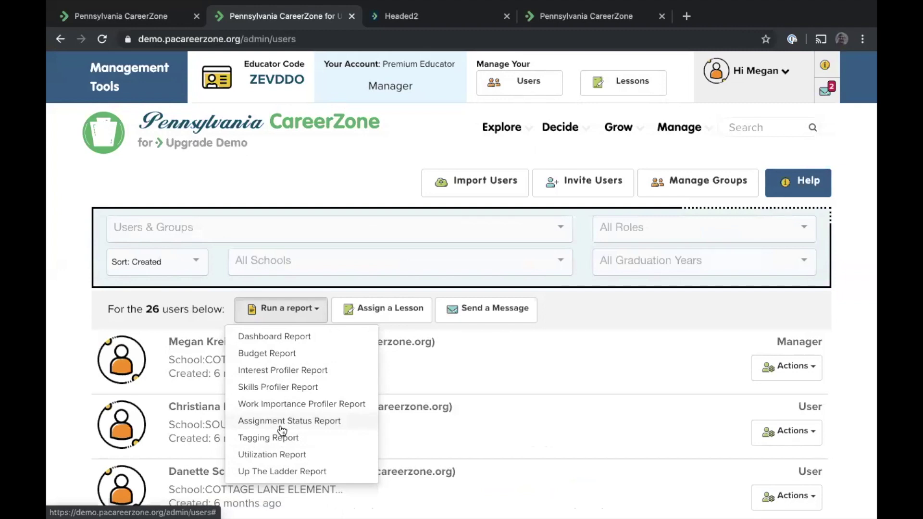
click(566, 355)
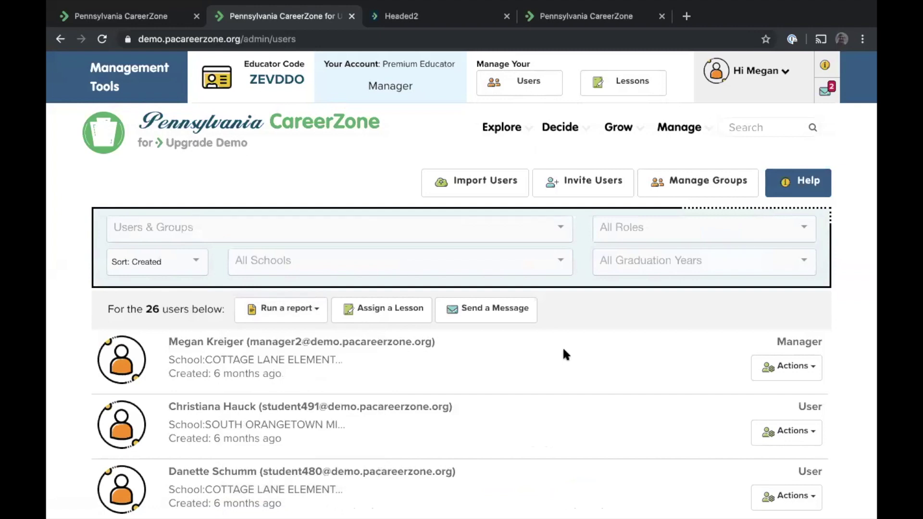
scroll(565, 355, down, 2)
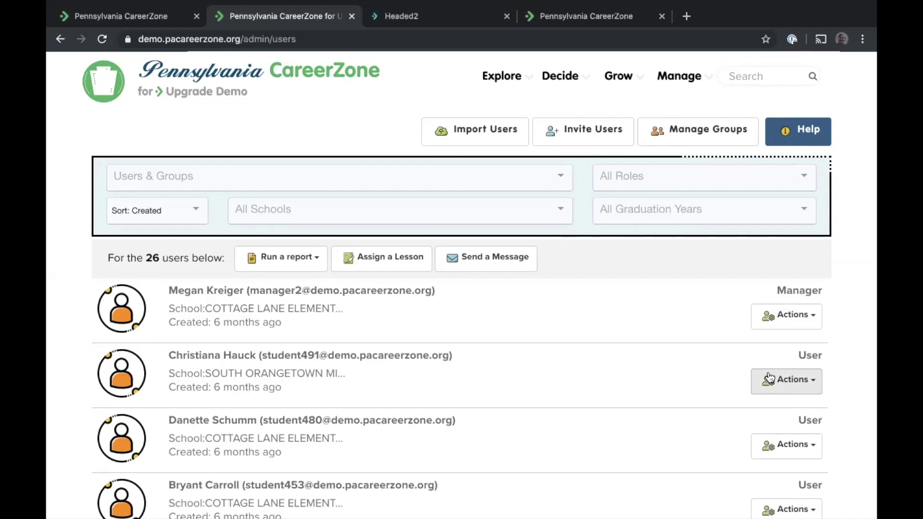
Open Manage Files for the second student and bring up the file picker
click(770, 378)
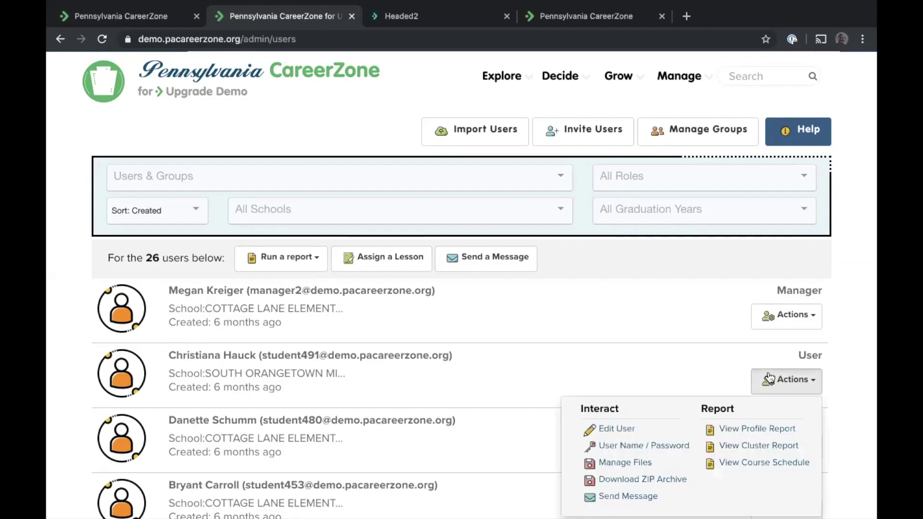
click(610, 340)
scroll(610, 339, down, 3)
click(774, 243)
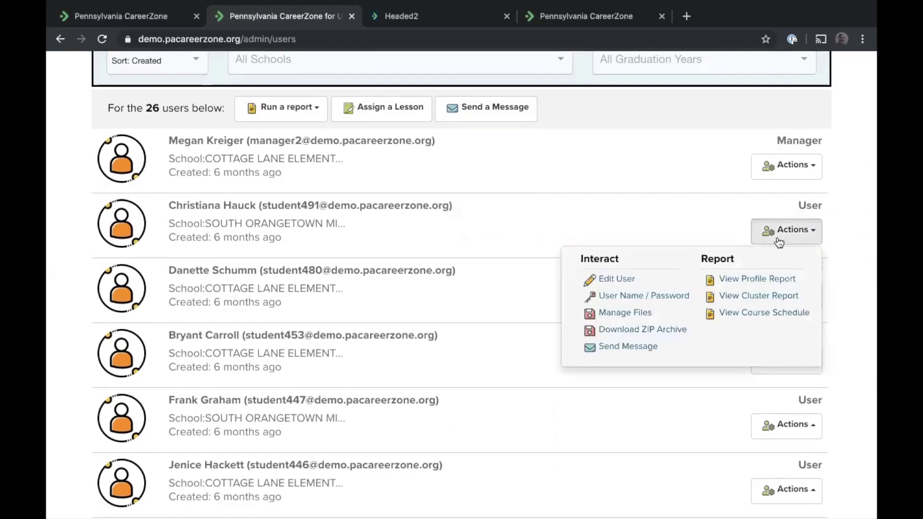
click(608, 315)
click(132, 135)
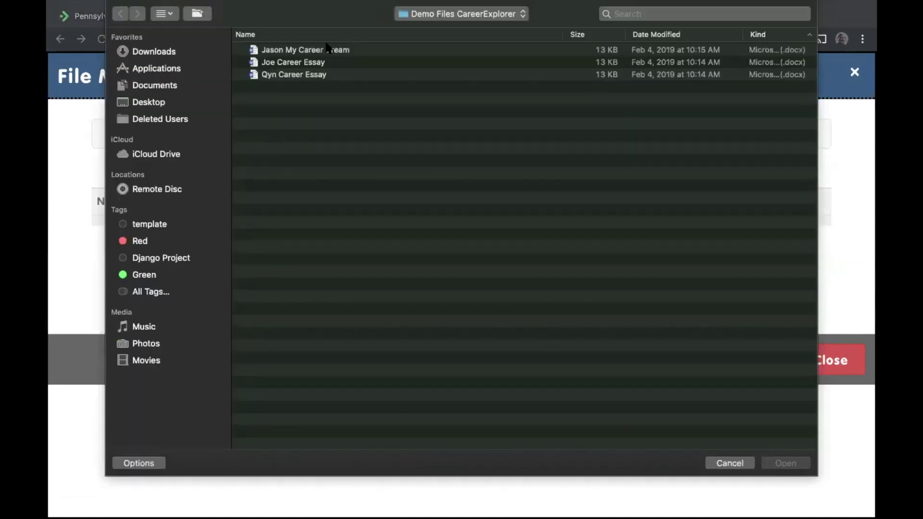
Upload the Career Essay .docx, tag it Grade 10 Evidence only, and close file management
double_click(287, 75)
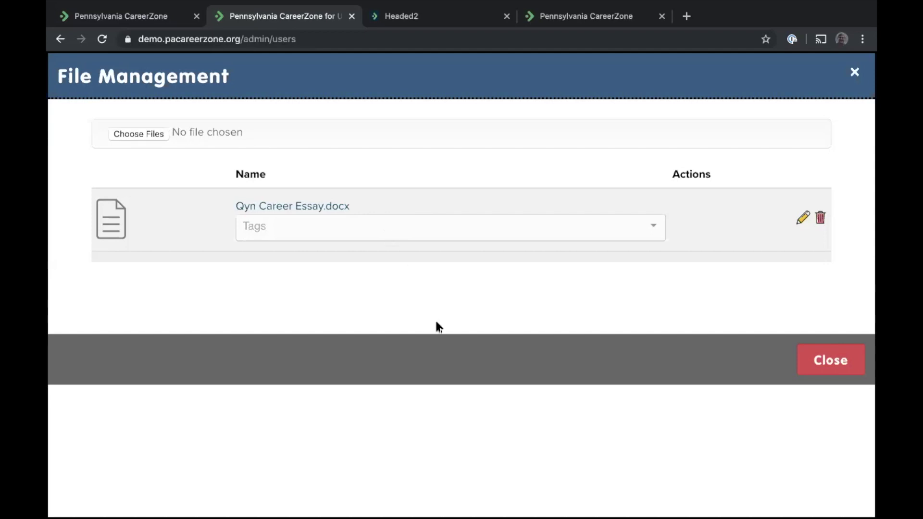
click(304, 236)
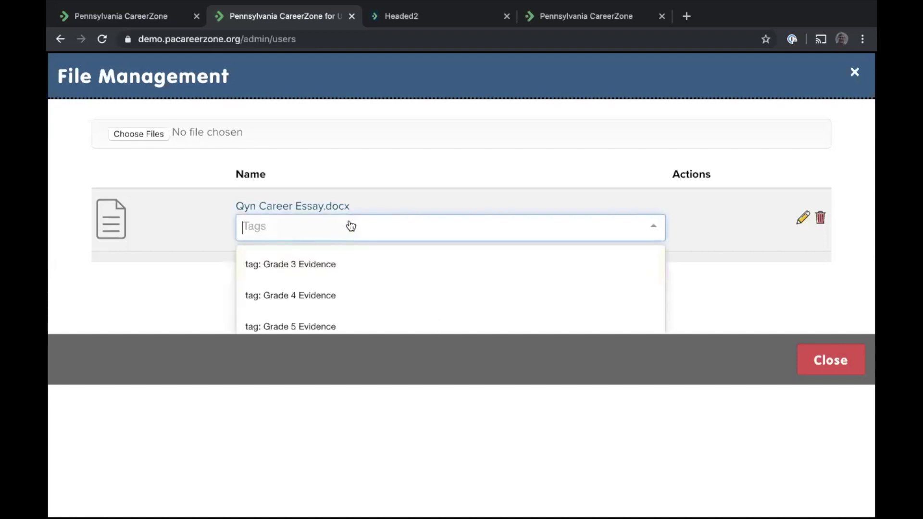
scroll(402, 288, down, 1)
scroll(401, 287, down, 5)
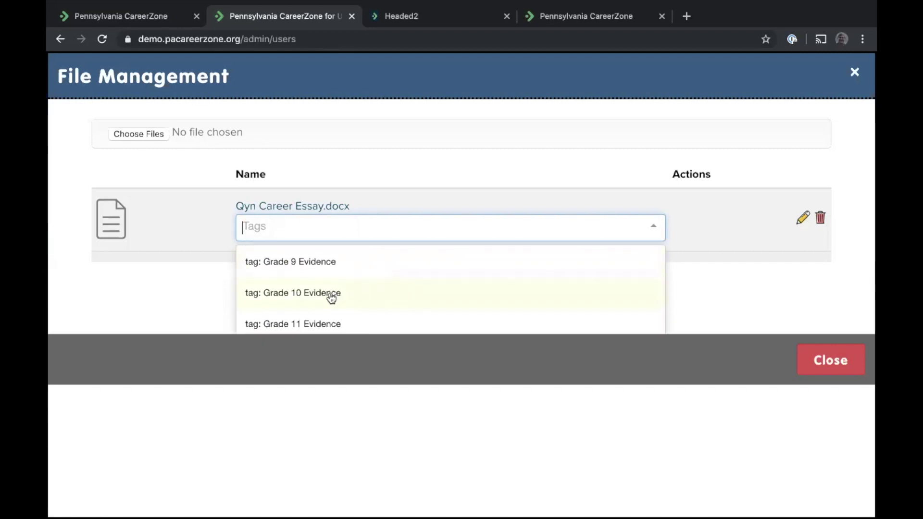
click(329, 294)
click(352, 225)
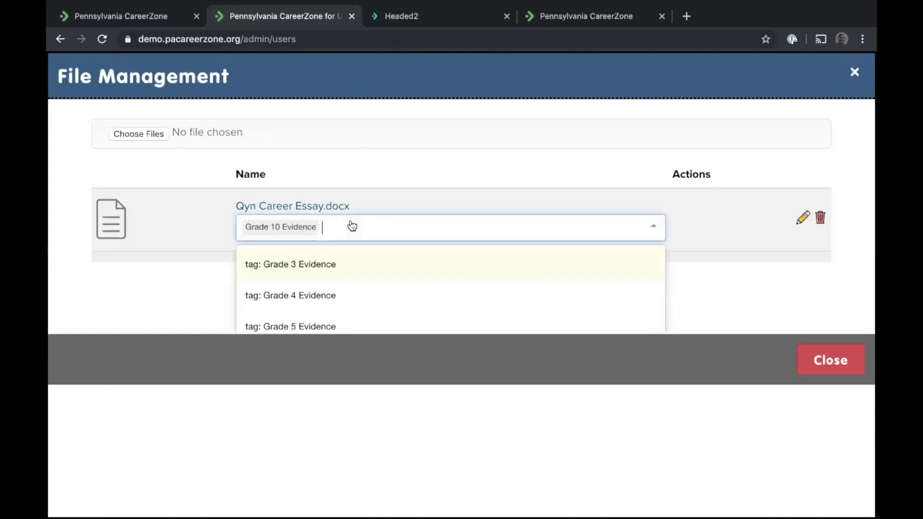
text(new)
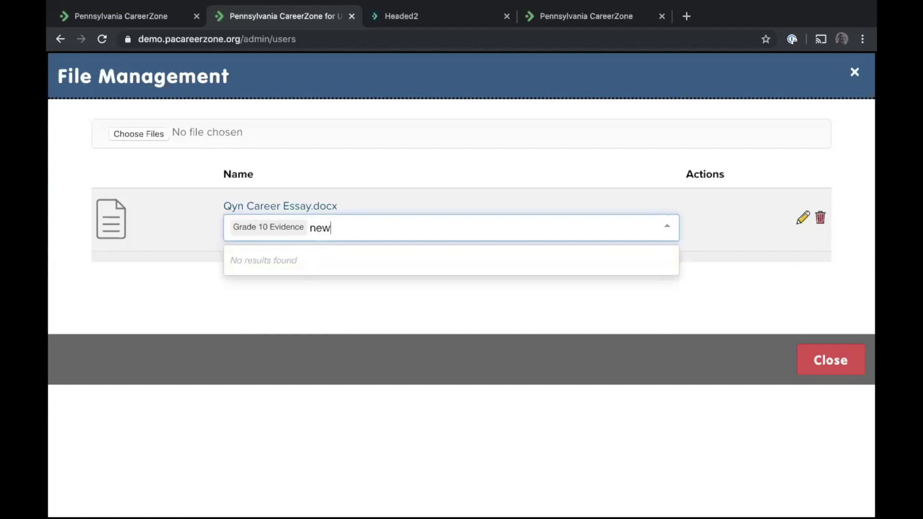
key(BackSpace)
key(BackSpace)
key(BackSpace)
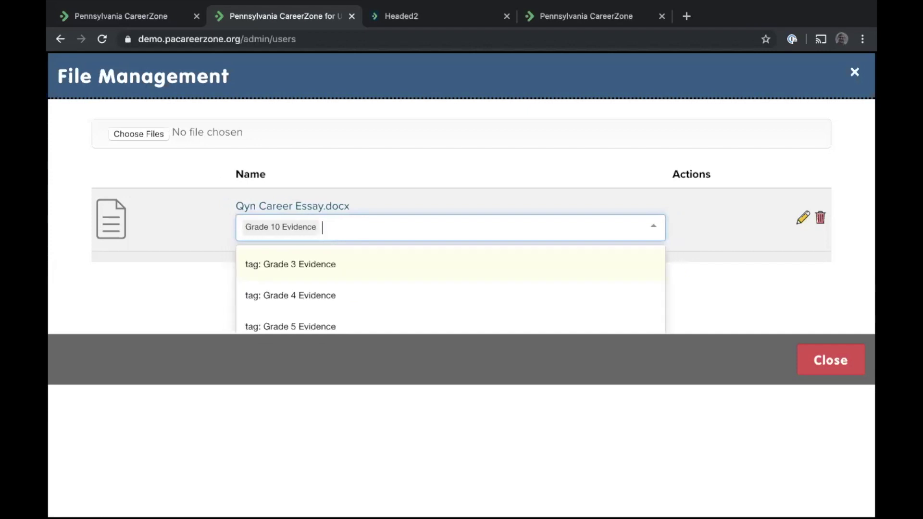
click(481, 184)
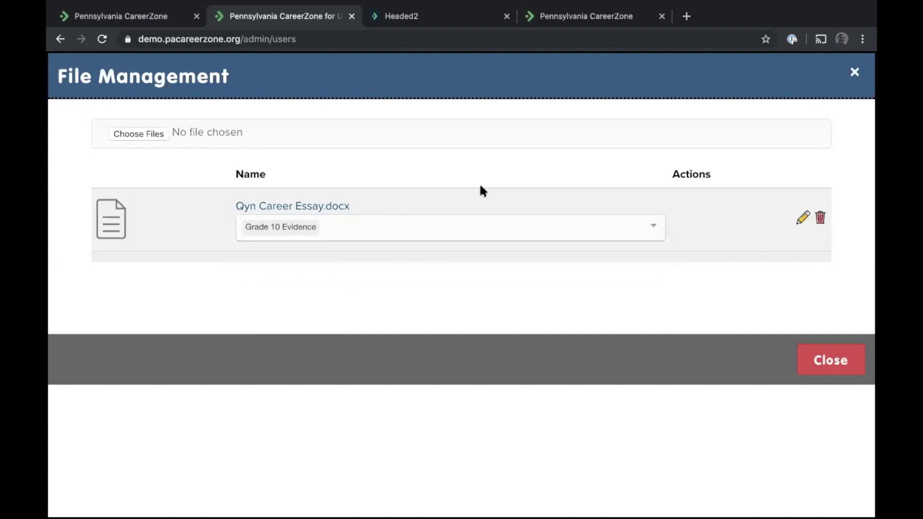
click(842, 359)
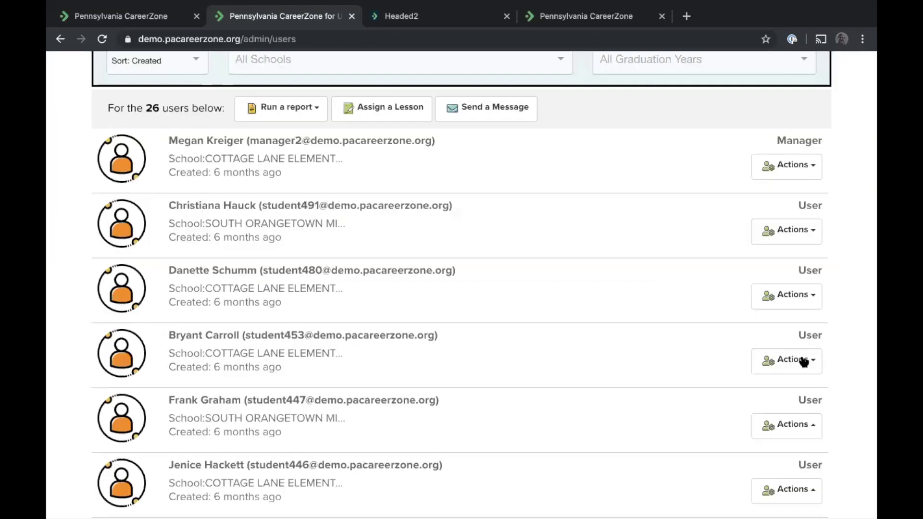
Run the Tagging Report including Career Fair Essay, review the table, and open the first student's profile
click(278, 109)
click(253, 236)
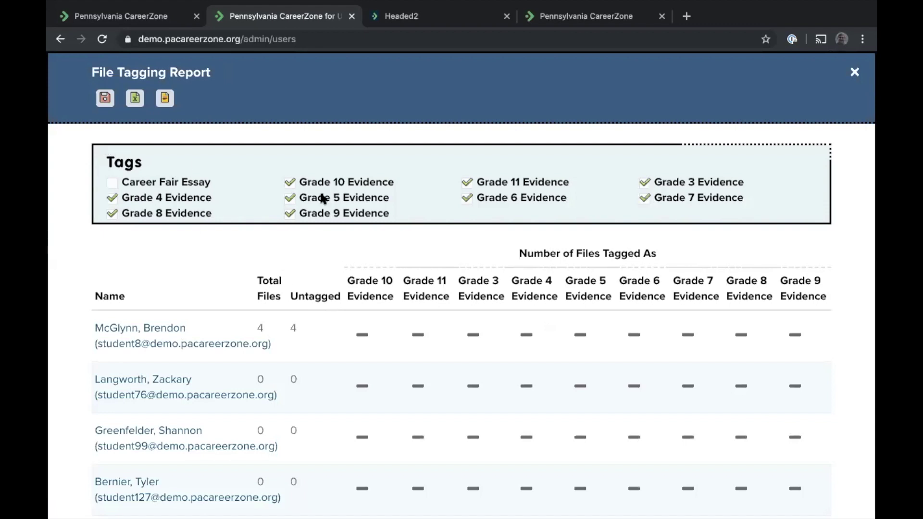
click(113, 183)
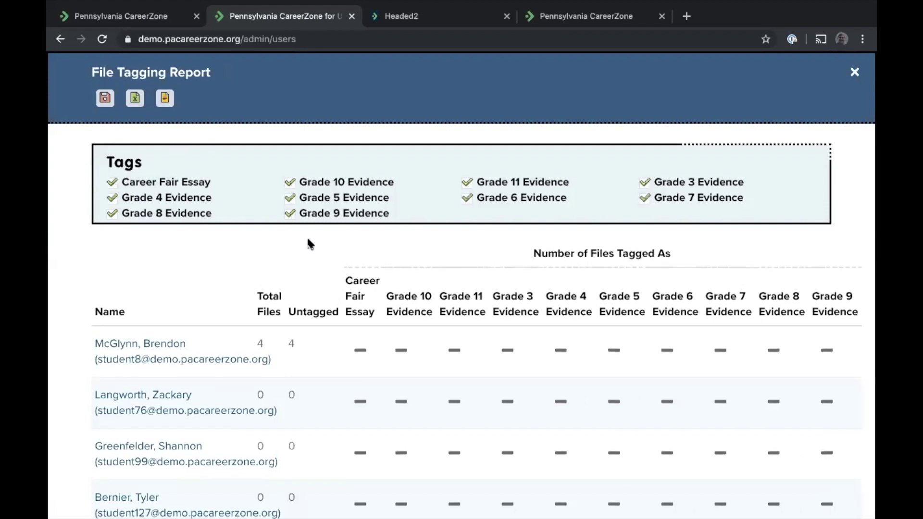
scroll(307, 243, down, 2)
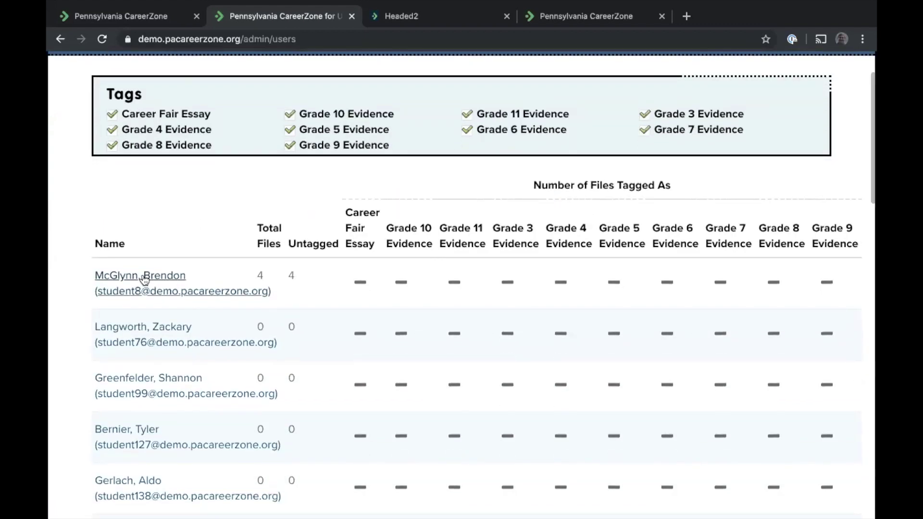
scroll(140, 281, down, 1)
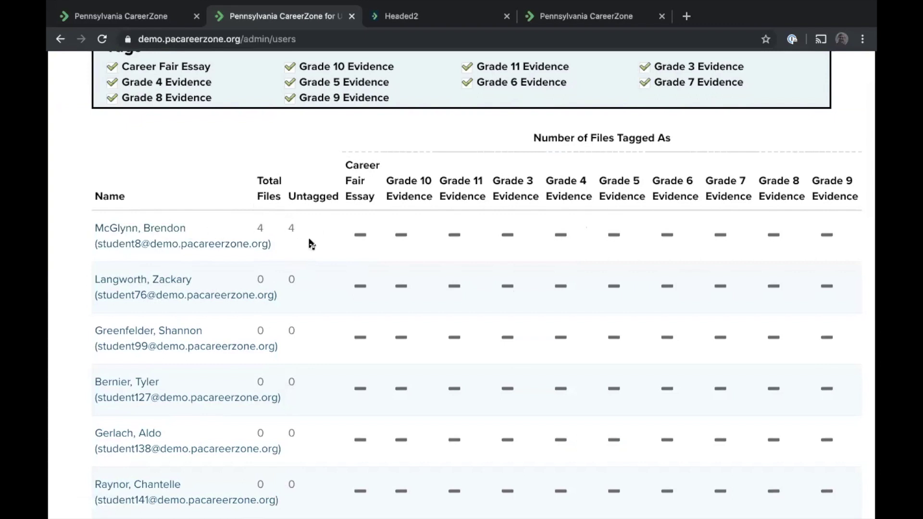
scroll(310, 243, down, 15)
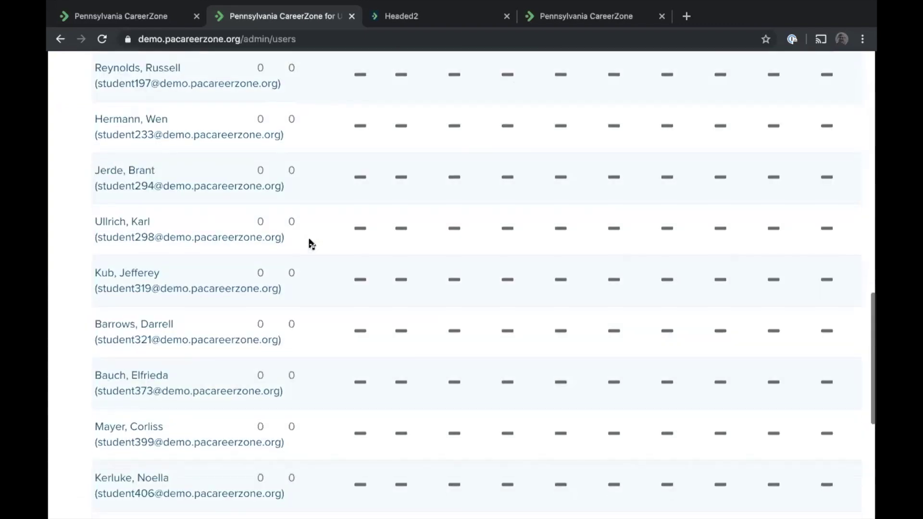
scroll(310, 244, down, 7)
scroll(310, 244, up, 20)
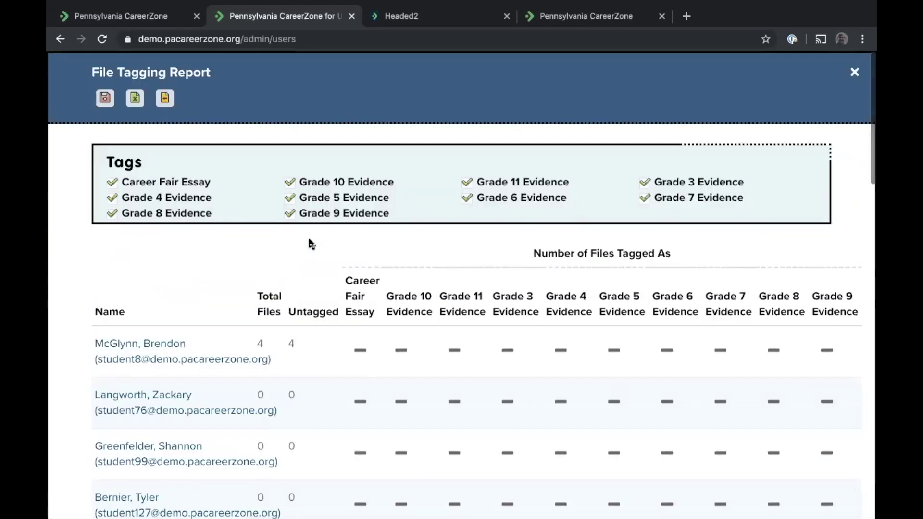
scroll(369, 324, down, 20)
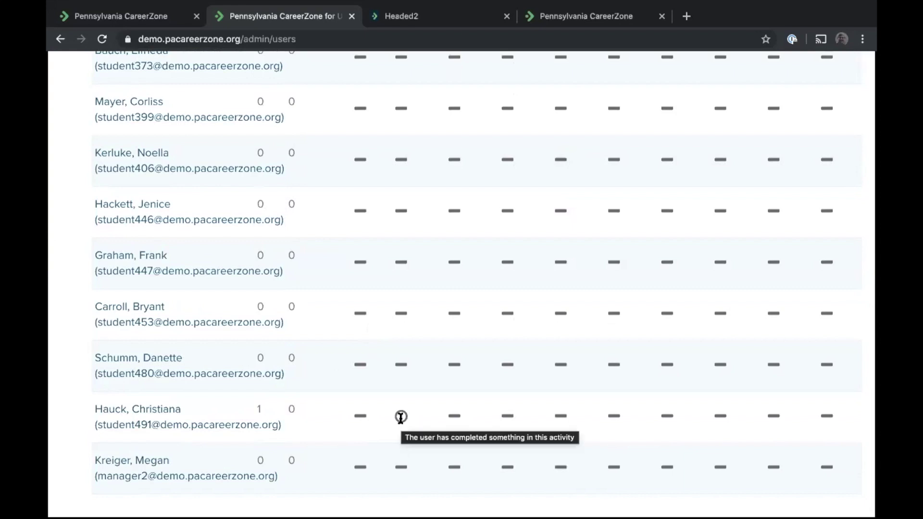
scroll(401, 417, up, 20)
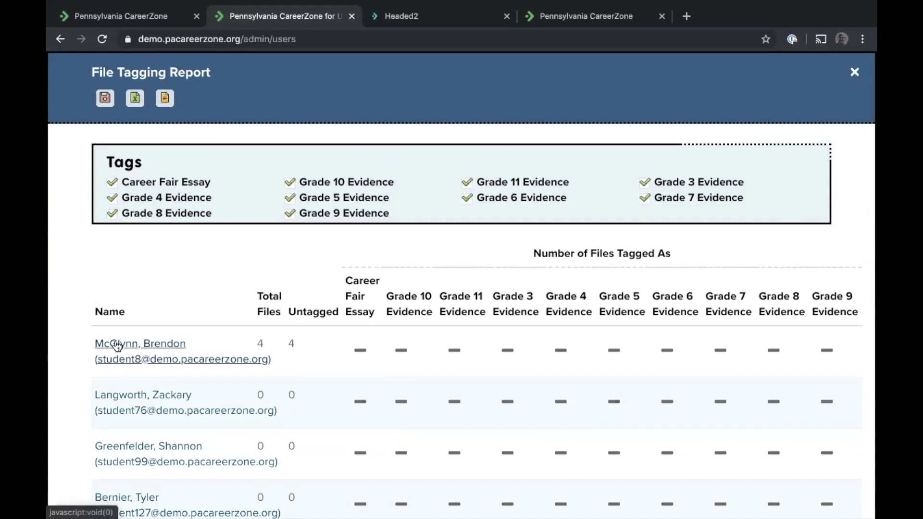
click(117, 344)
Download the student's Career Fair reflection file, then close the User Profile
scroll(403, 286, down, 10)
scroll(405, 293, down, 20)
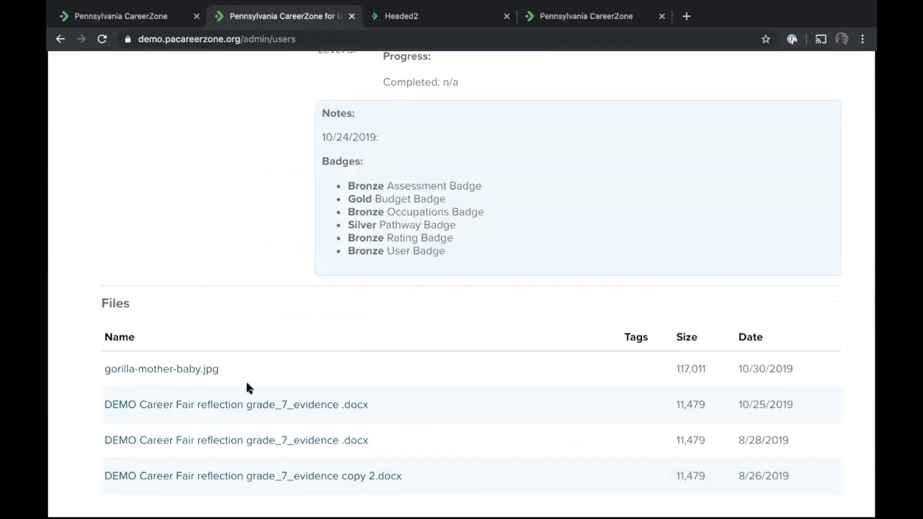
click(194, 406)
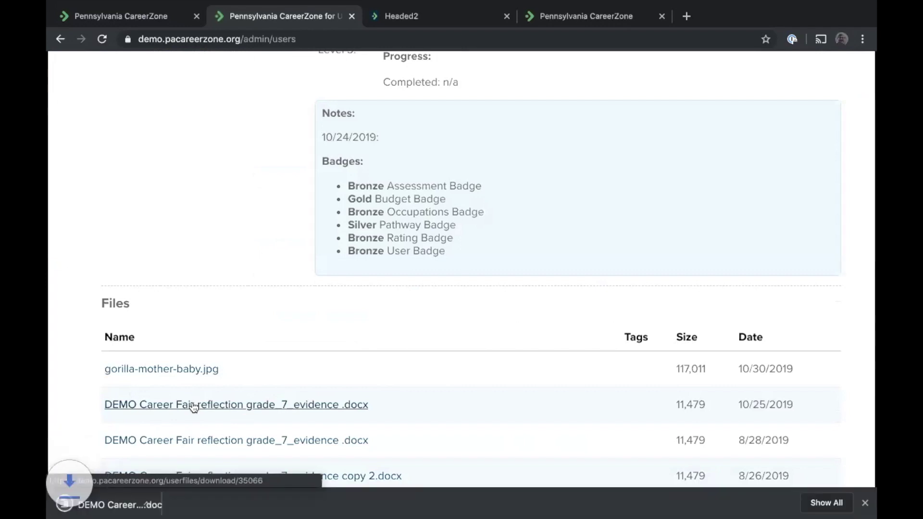
scroll(461, 340, down, 1)
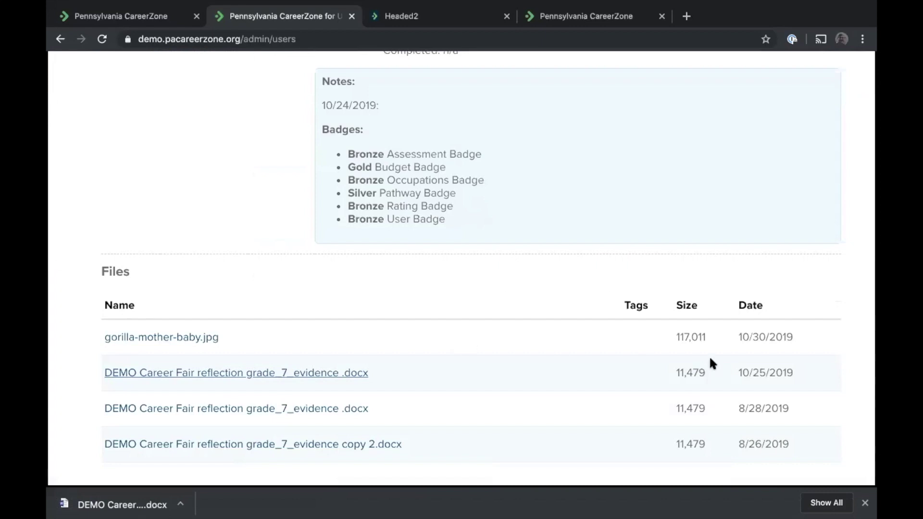
scroll(697, 361, up, 20)
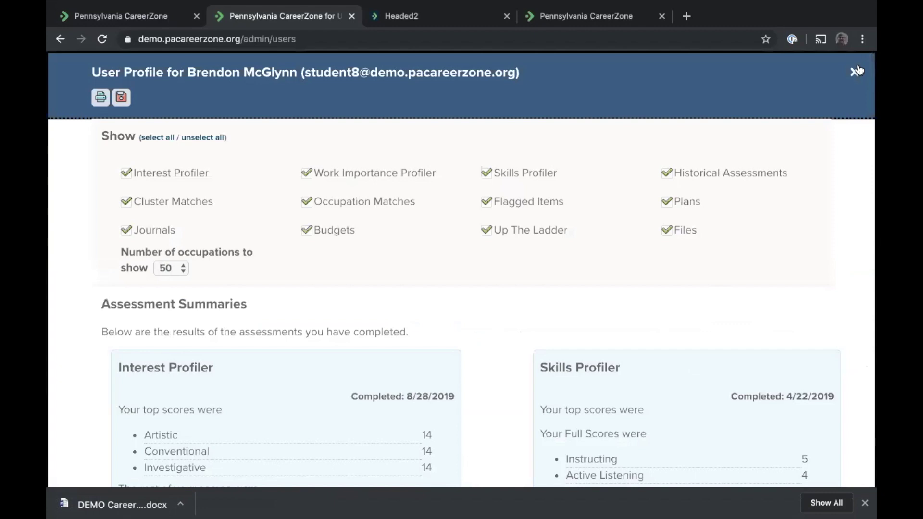
click(855, 72)
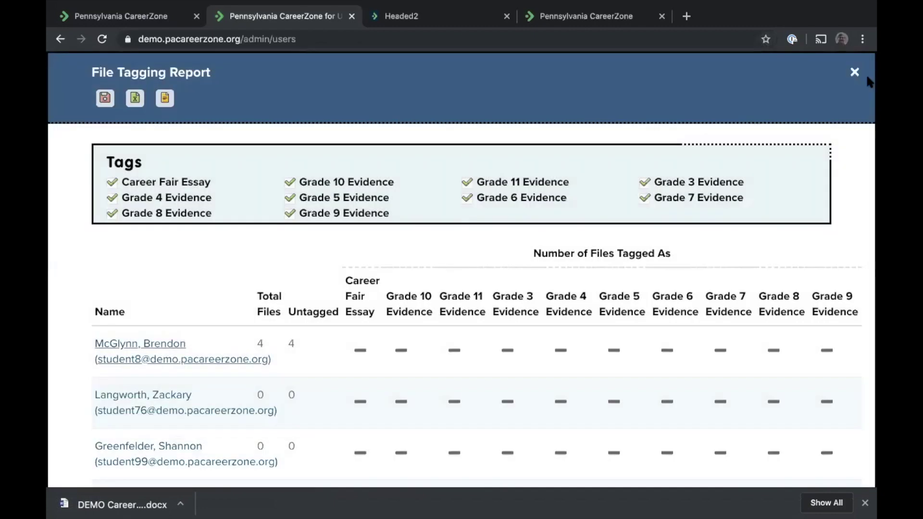
Close the File Tagging Report and open Manage Files for the last student listed
click(855, 72)
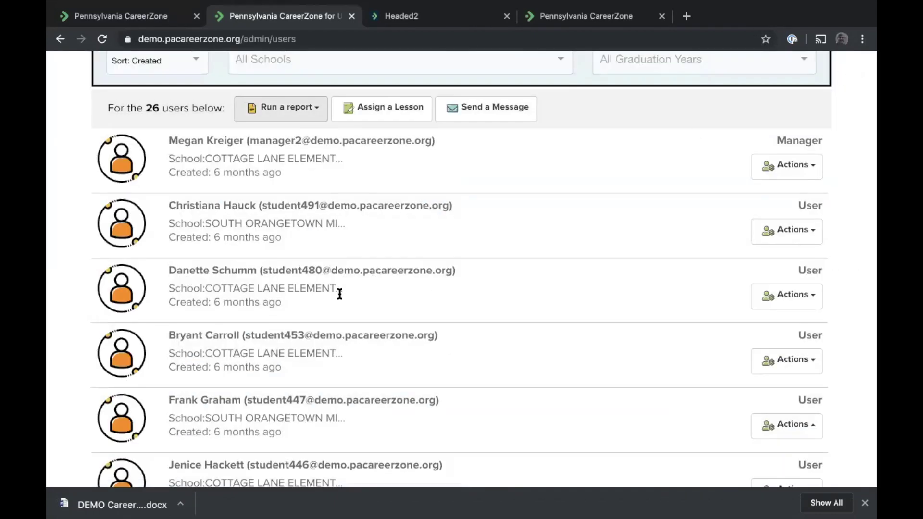
scroll(338, 295, down, 2)
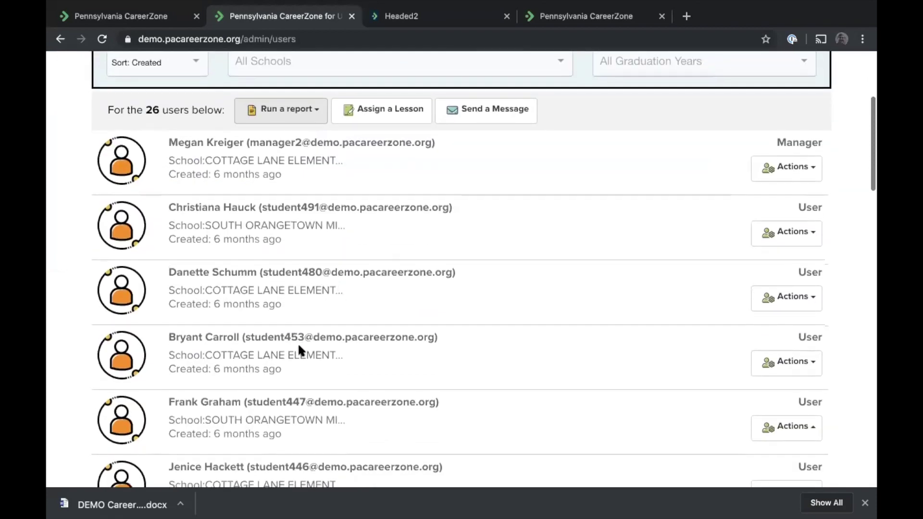
scroll(298, 345, down, 5)
scroll(298, 346, down, 3)
scroll(298, 346, down, 10)
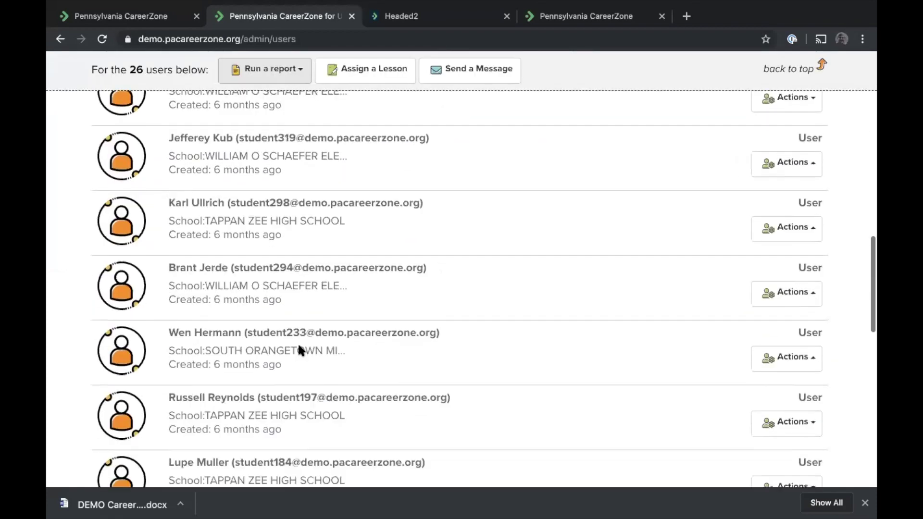
scroll(298, 343, down, 8)
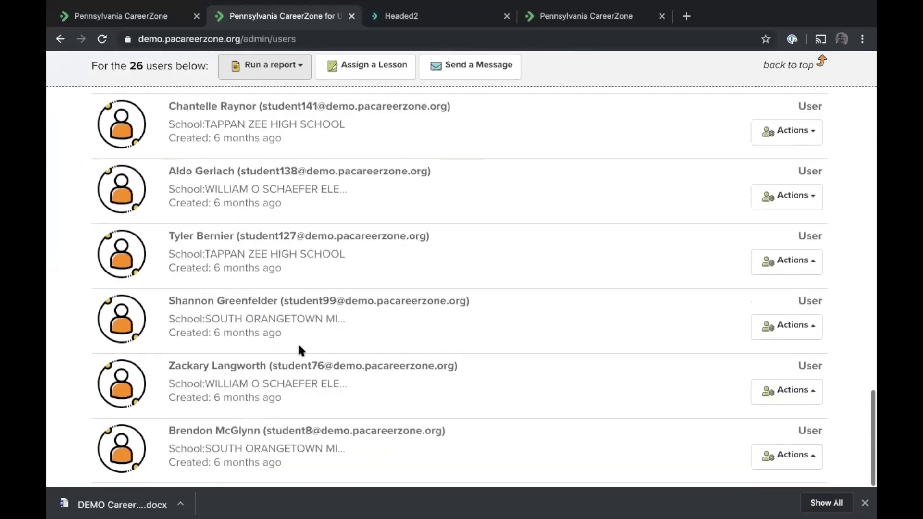
click(791, 459)
click(626, 391)
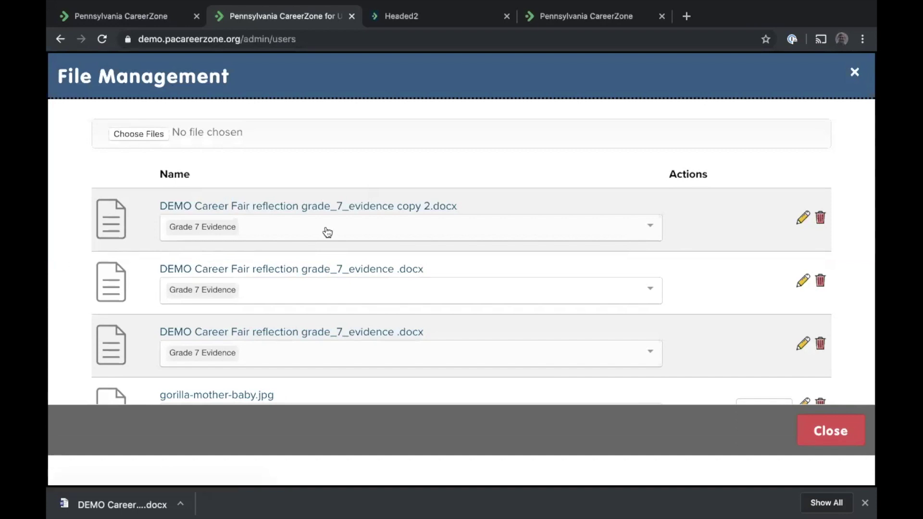
Add the Grade 10 Evidence tag to the first file, then close file management
scroll(327, 233, down, 3)
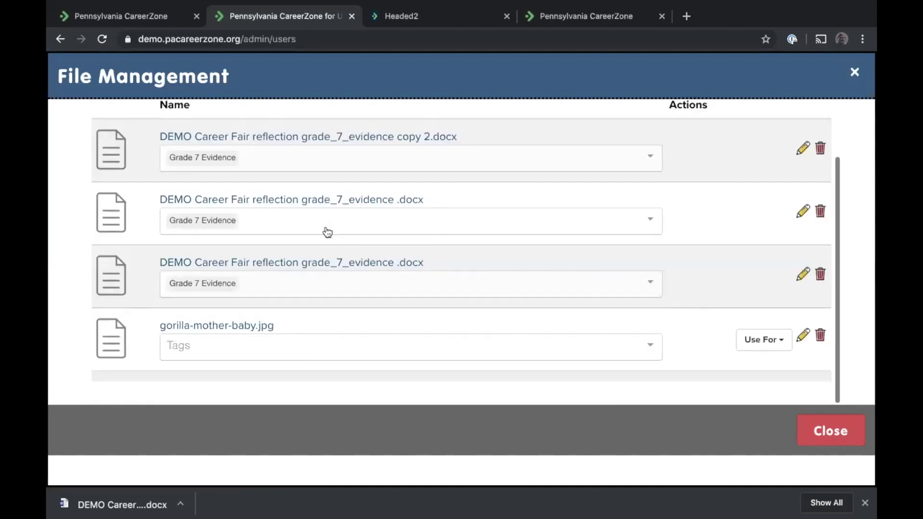
click(280, 158)
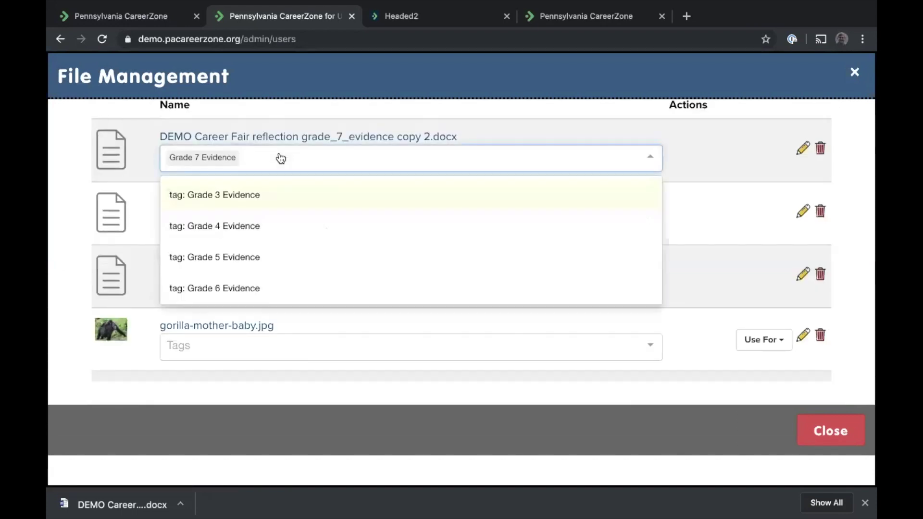
scroll(329, 226, down, 3)
click(259, 225)
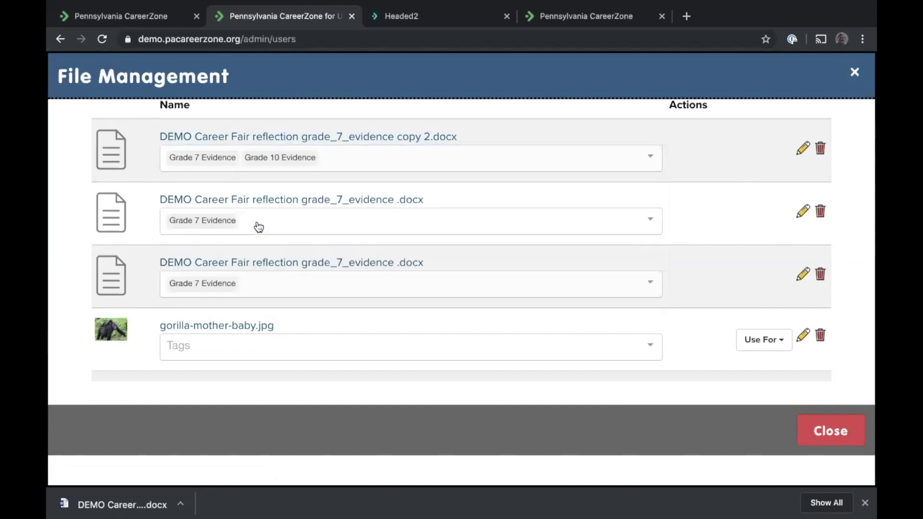
click(824, 431)
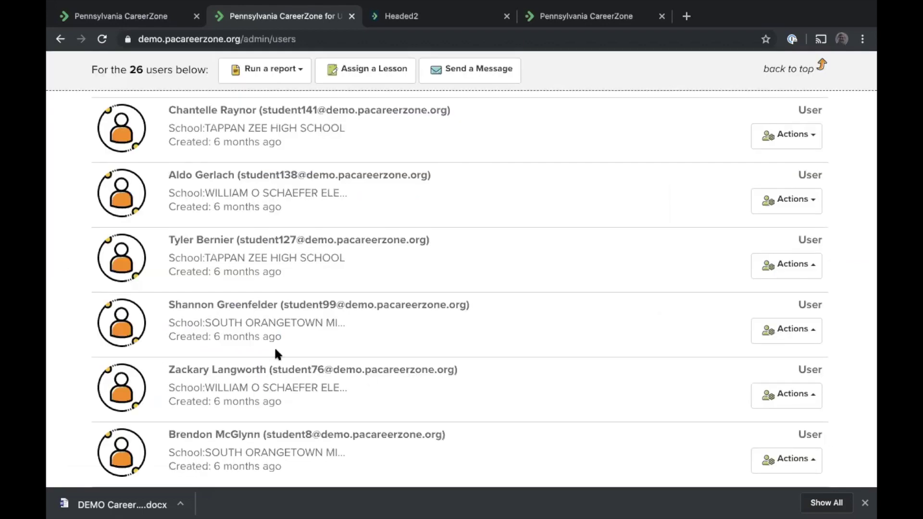
scroll(275, 355, up, 10)
click(243, 318)
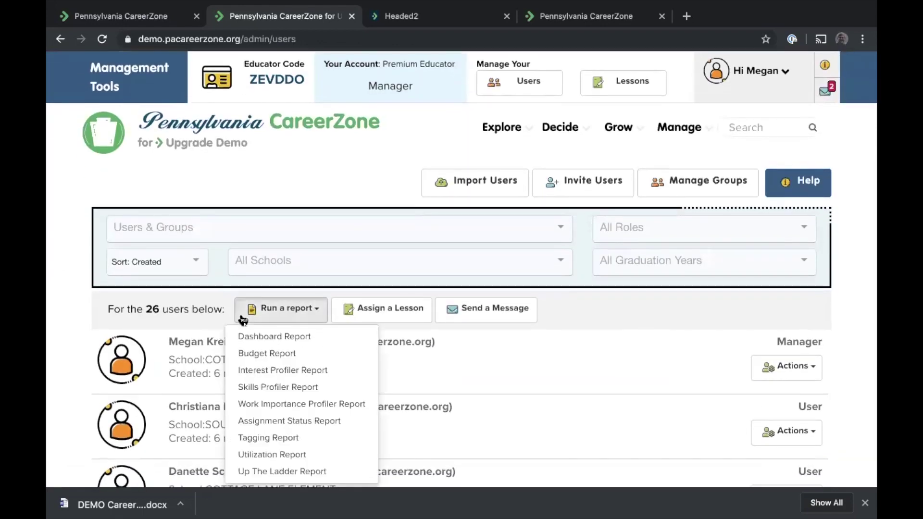
click(263, 433)
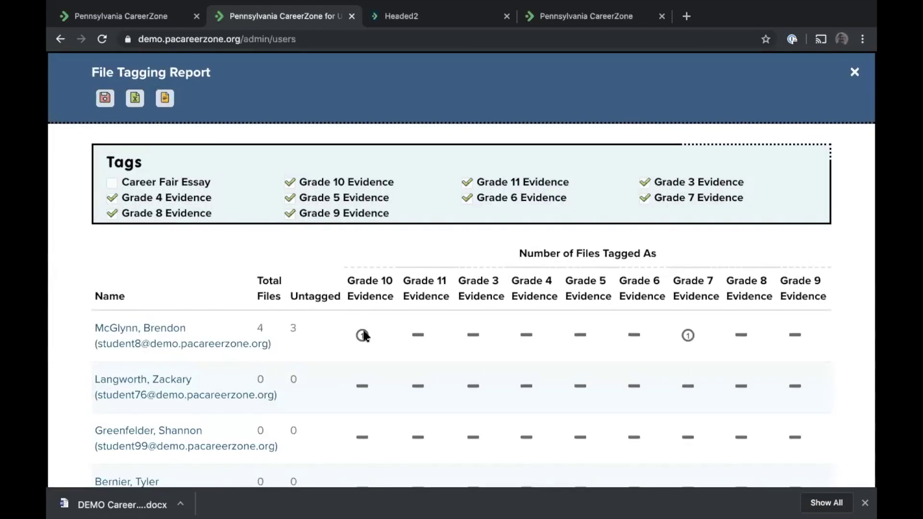
mouse_move(364, 336)
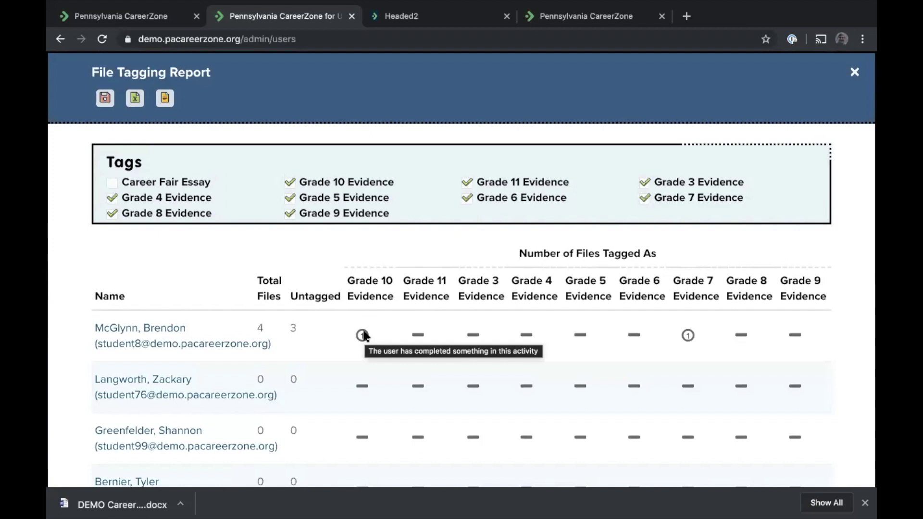
click(854, 72)
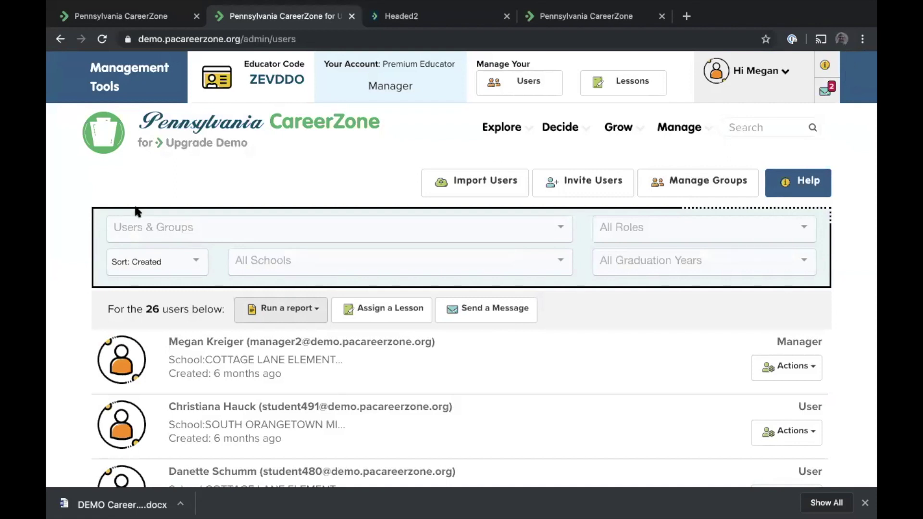
Return to the CareerZone home page via the site logo
click(178, 134)
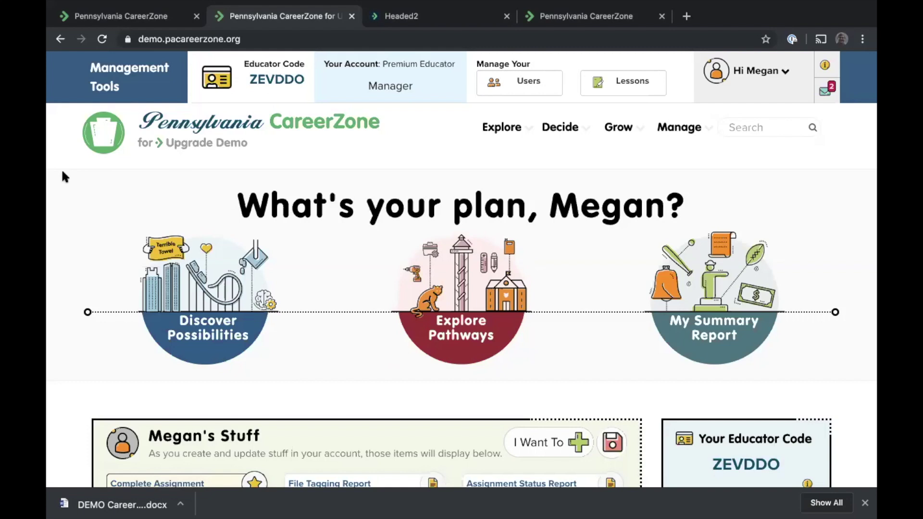
scroll(63, 173, down, 12)
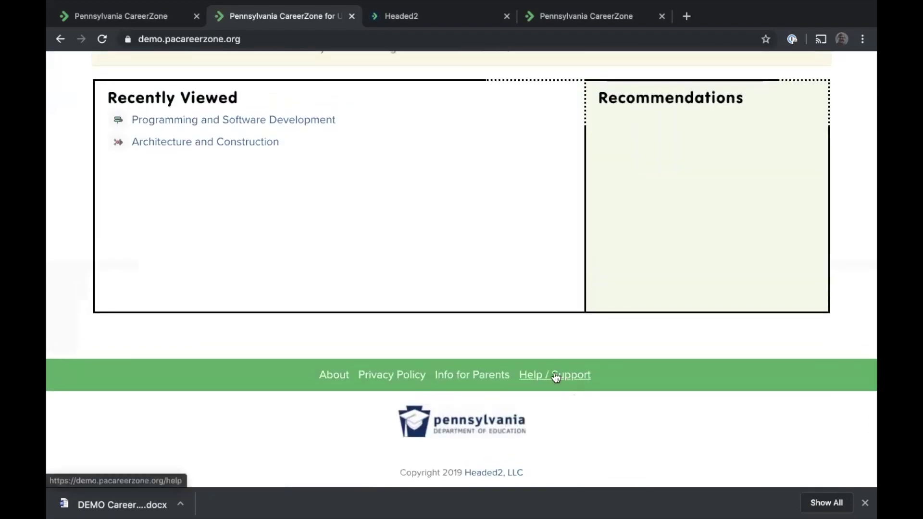
click(555, 376)
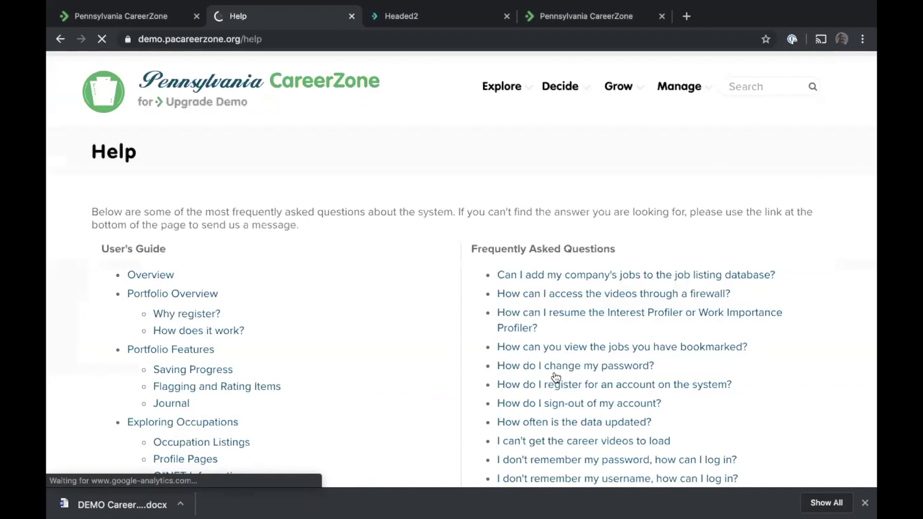
scroll(324, 155, down, 15)
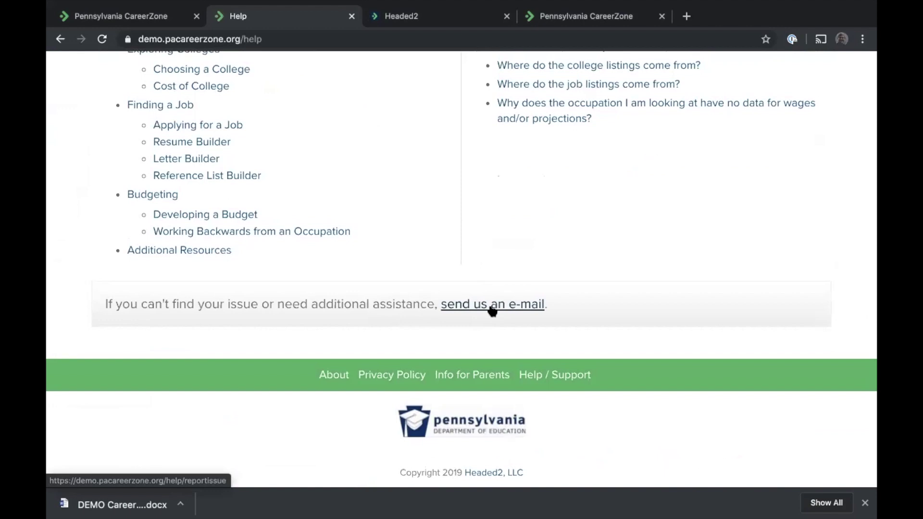
scroll(492, 310, up, 15)
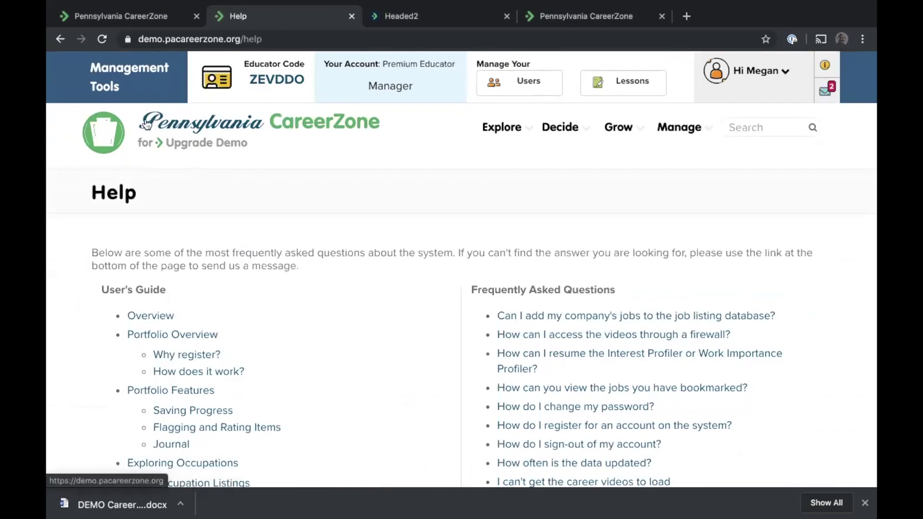
click(147, 124)
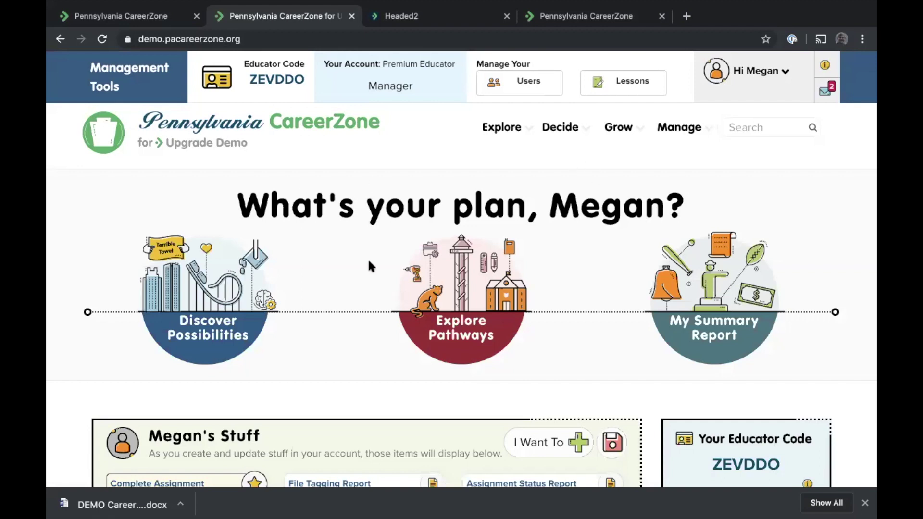
scroll(369, 262, down, 3)
scroll(369, 262, down, 2)
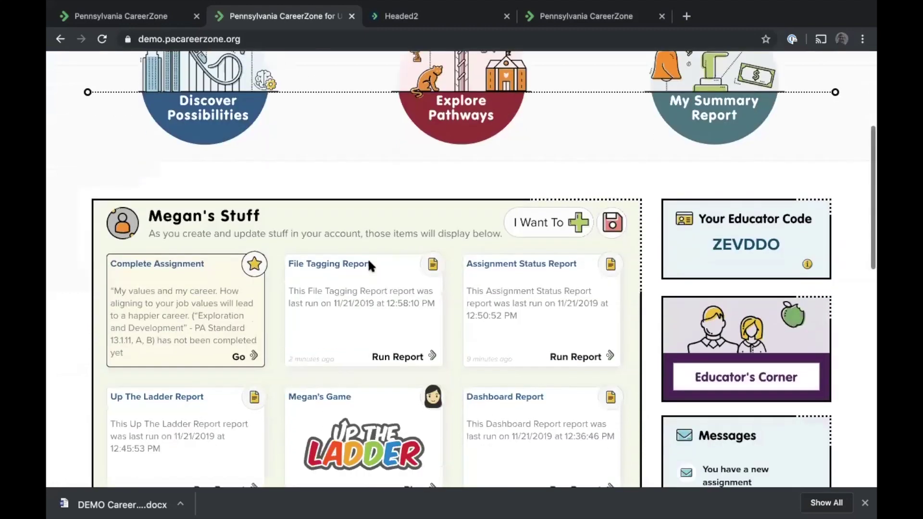
scroll(369, 262, up, 5)
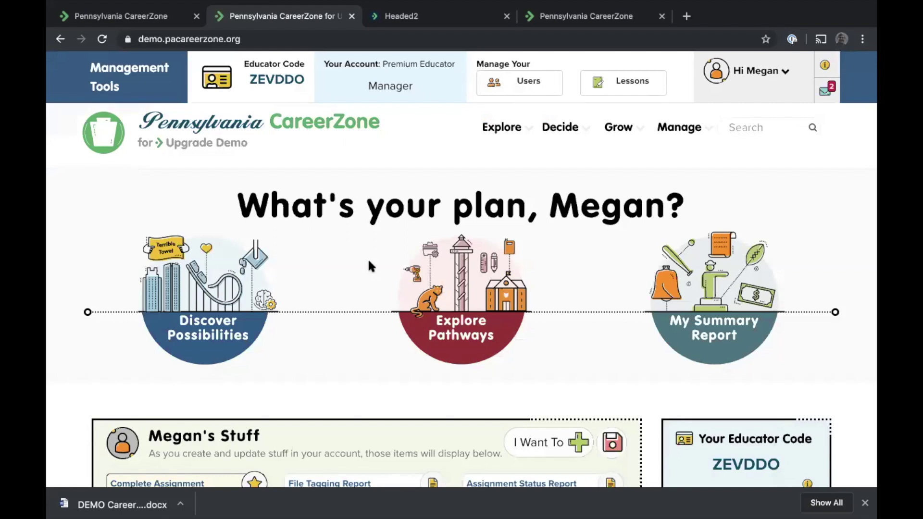
Open Discover Possibilities and launch its Quick Assessment activity
click(166, 331)
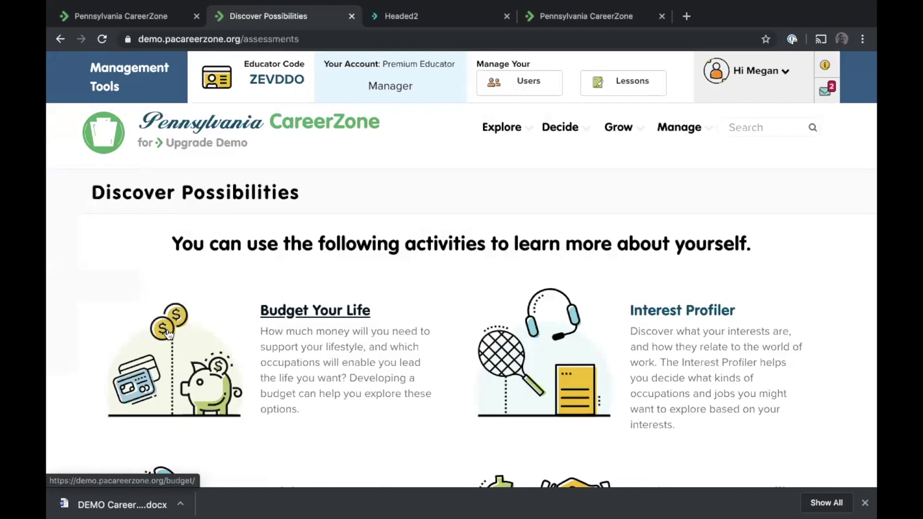
scroll(260, 293, down, 4)
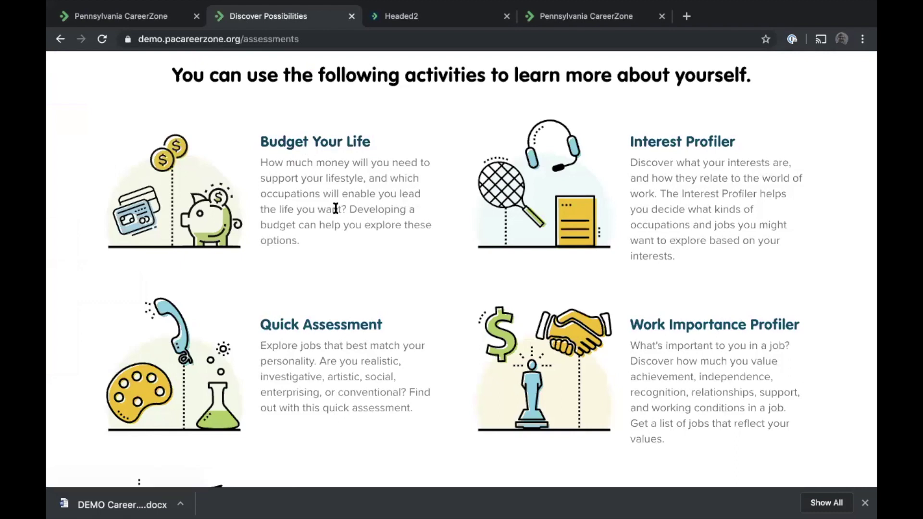
scroll(336, 208, down, 1)
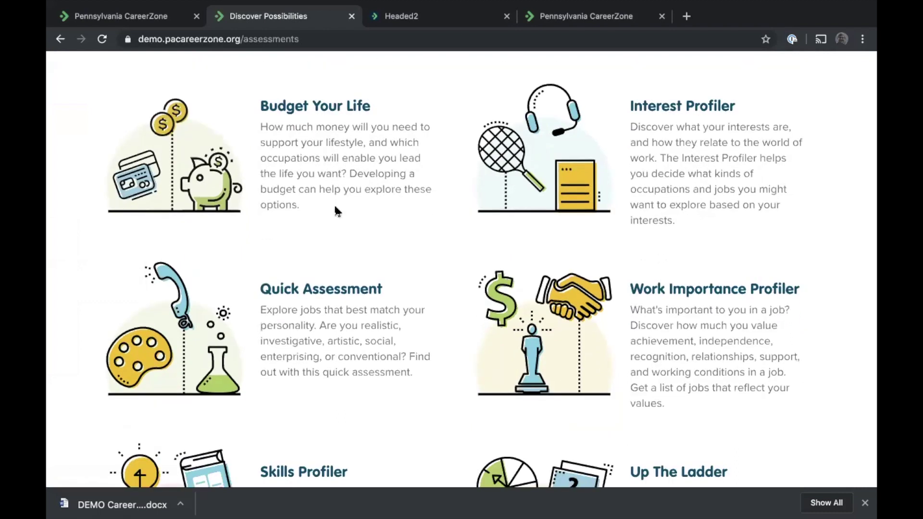
click(318, 290)
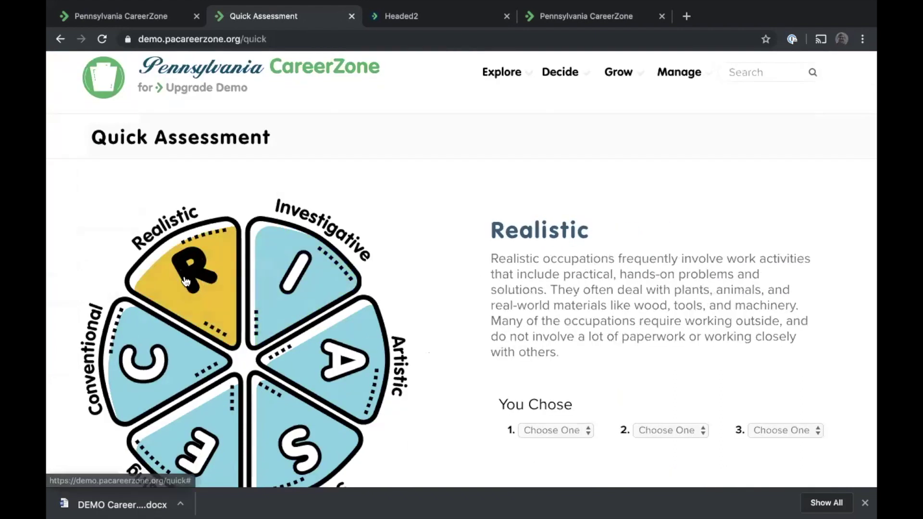
Pick Realistic, Investigative and Artistic on the Quick Assessment wheel and view the RIA occupation matches
click(207, 330)
click(326, 318)
click(345, 414)
scroll(738, 326, down, 4)
click(760, 412)
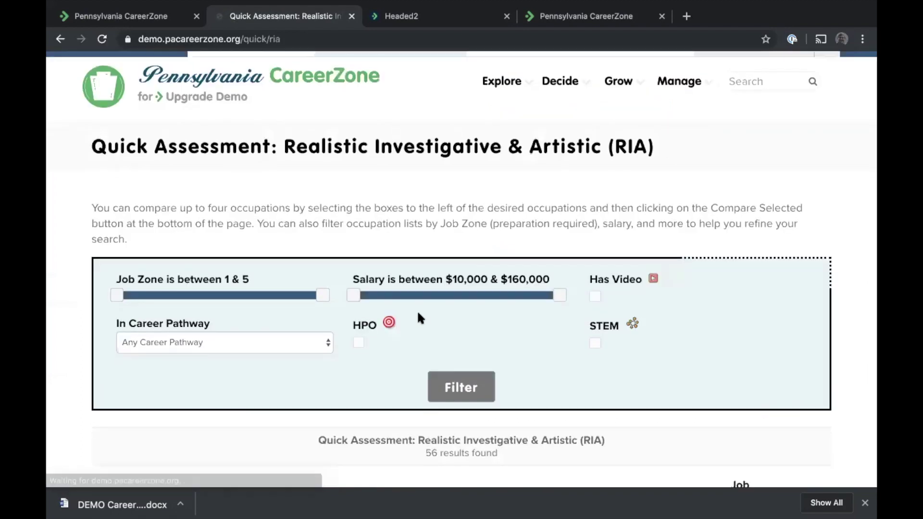
scroll(418, 315, down, 5)
scroll(418, 315, up, 3)
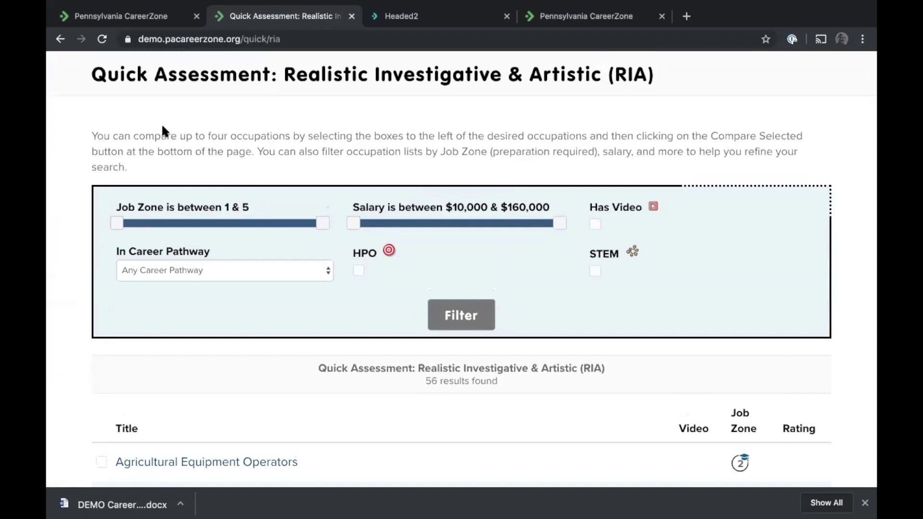
scroll(162, 129, up, 2)
Redo the assessment with Conventional and Investigative for a CRI code, review the 24 matches, and go home
click(60, 38)
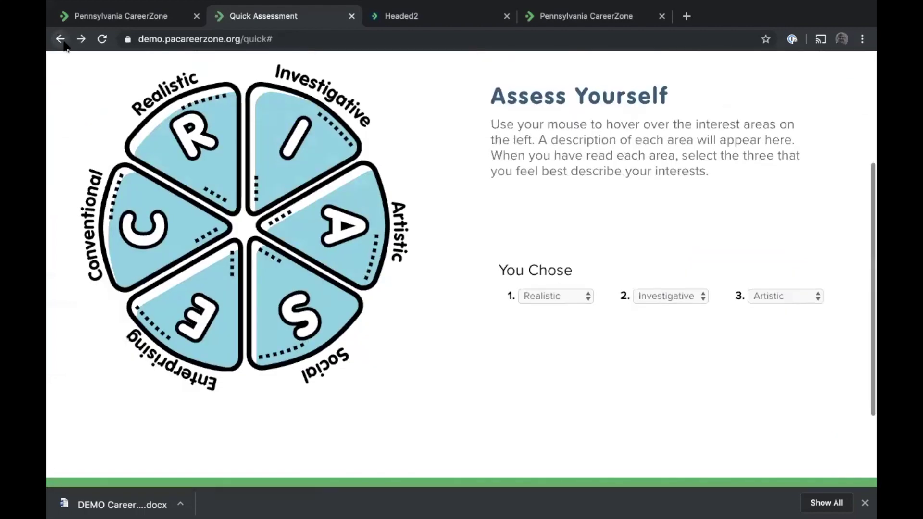
mouse_move(216, 185)
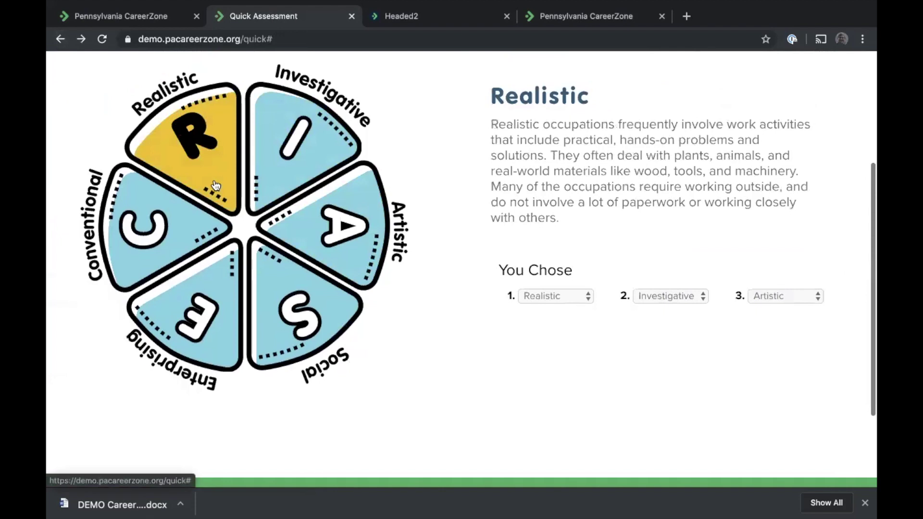
click(165, 238)
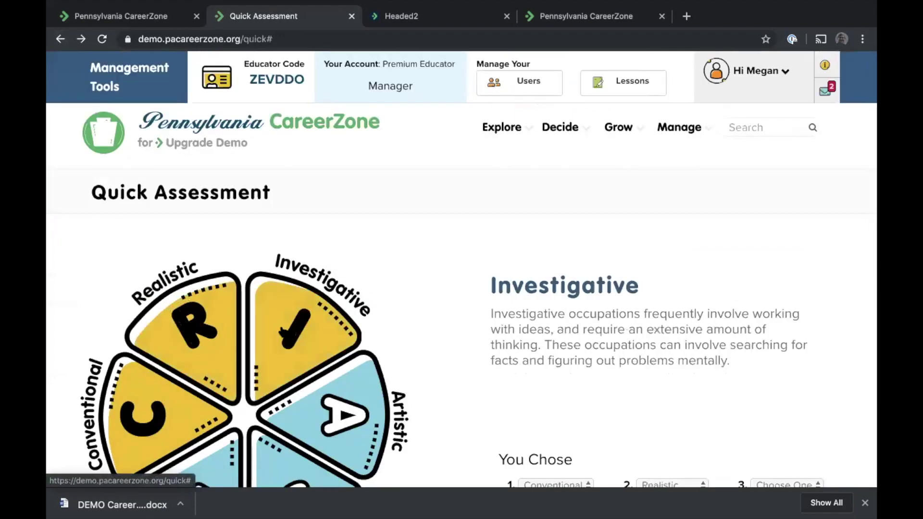
click(289, 332)
scroll(455, 286, down, 4)
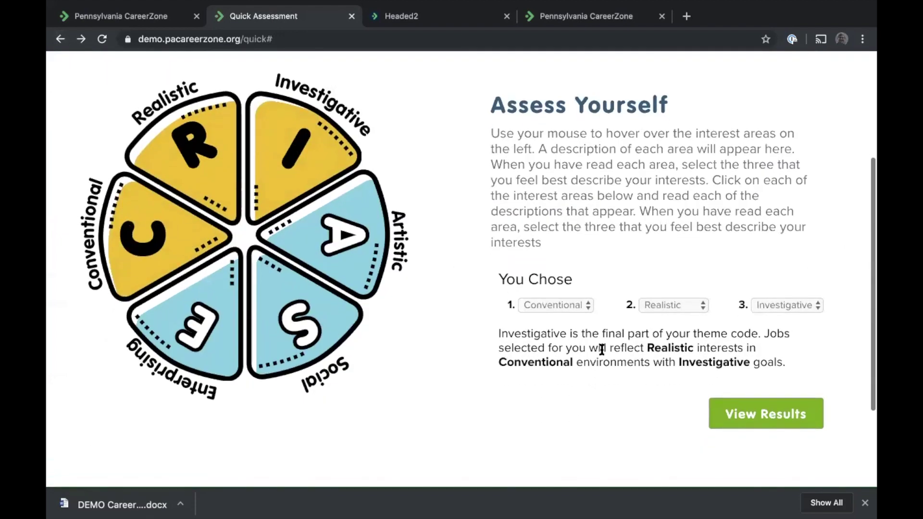
click(790, 427)
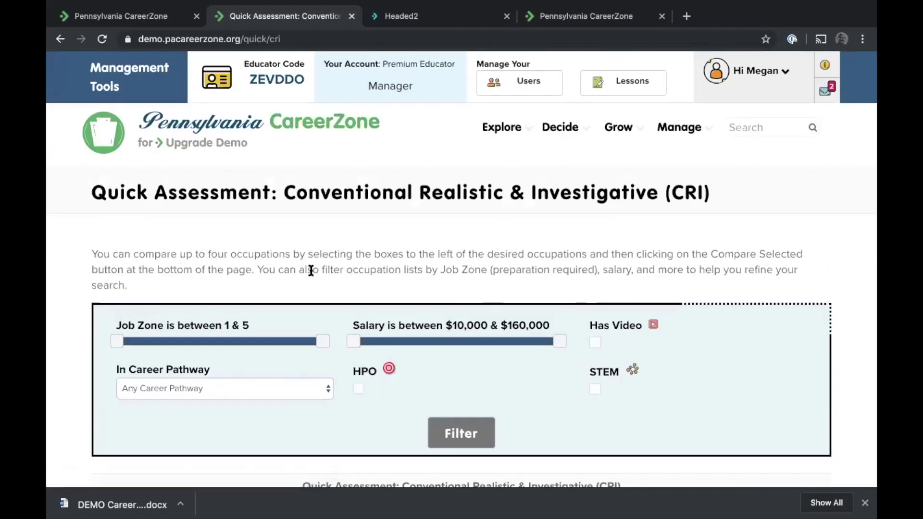
scroll(311, 274, down, 2)
scroll(310, 265, down, 4)
scroll(304, 268, up, 6)
click(172, 130)
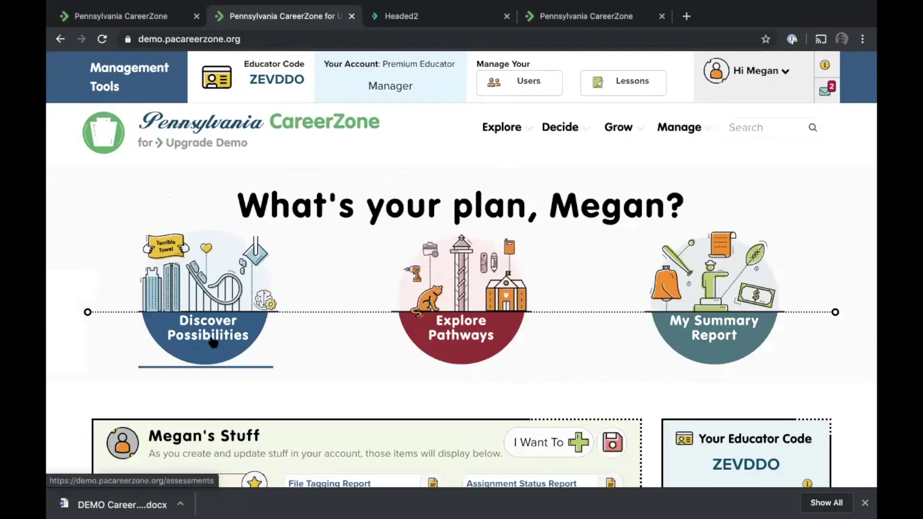
click(213, 344)
scroll(356, 147, down, 2)
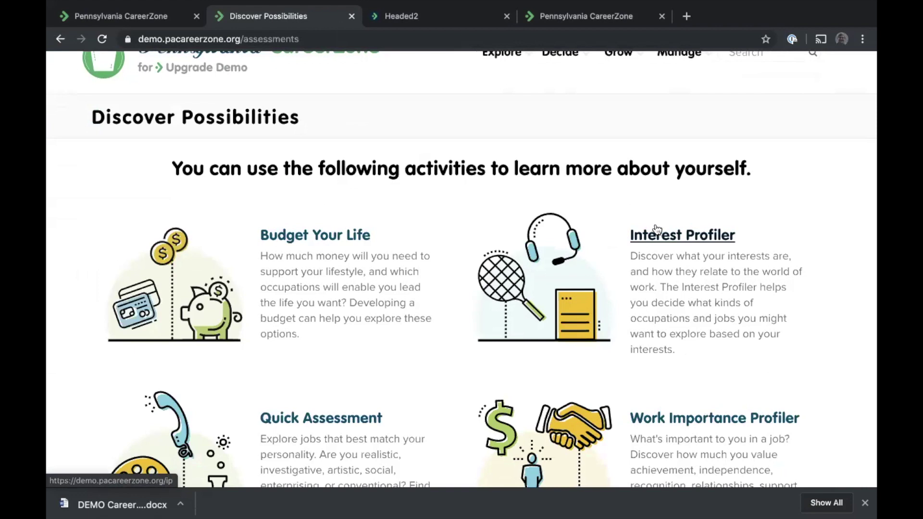
scroll(656, 228, down, 1)
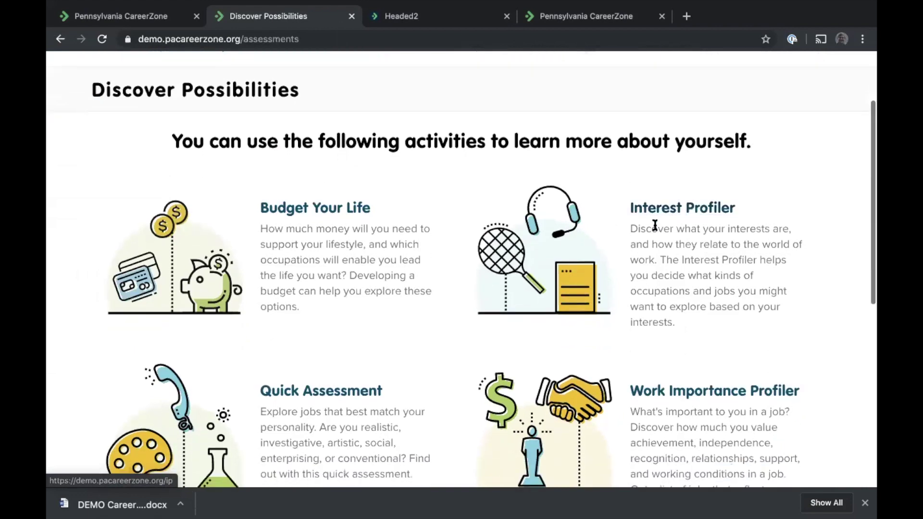
scroll(660, 227, down, 2)
scroll(660, 226, down, 1)
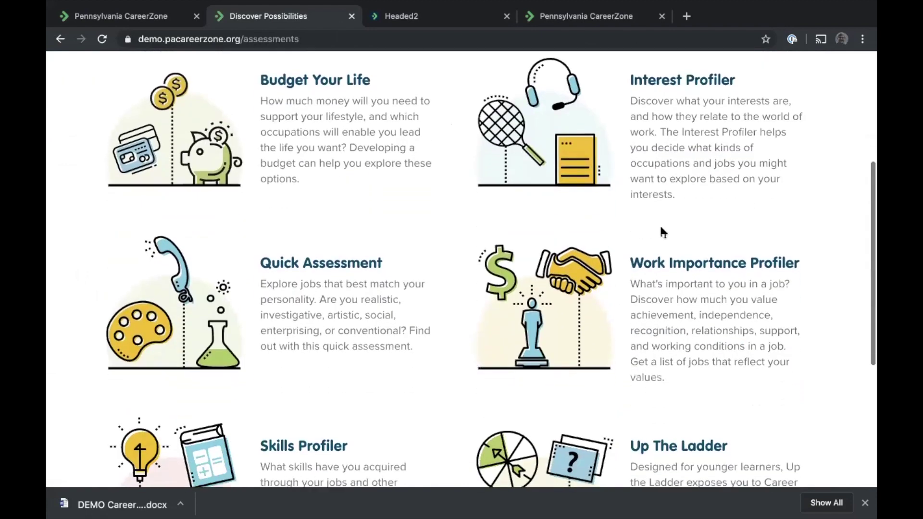
scroll(661, 226, down, 4)
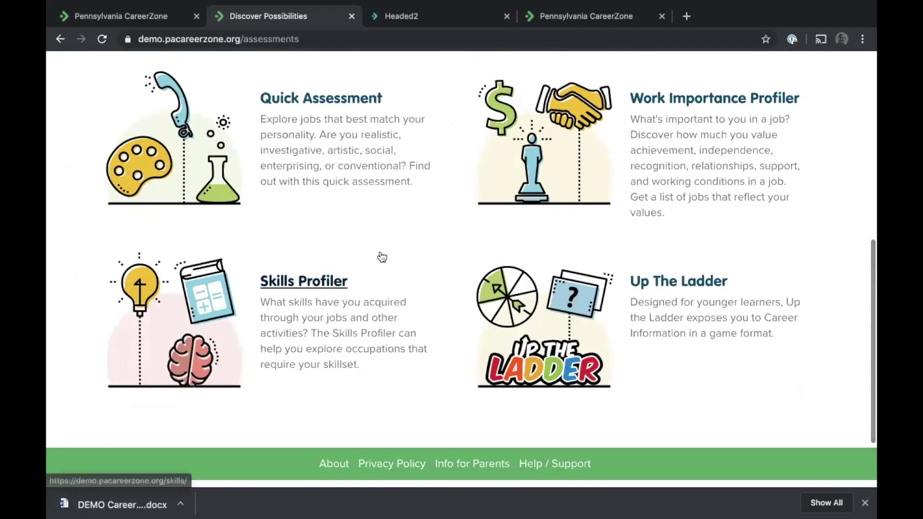
scroll(379, 256, up, 9)
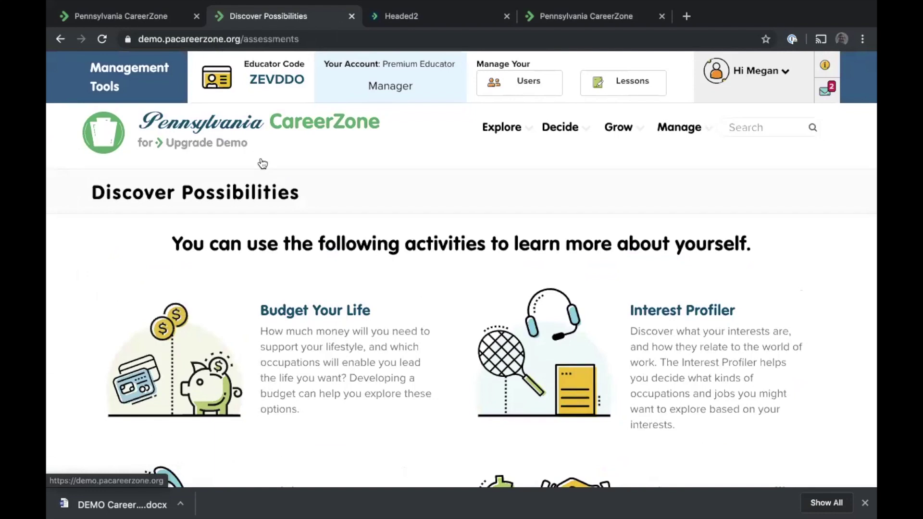
click(188, 141)
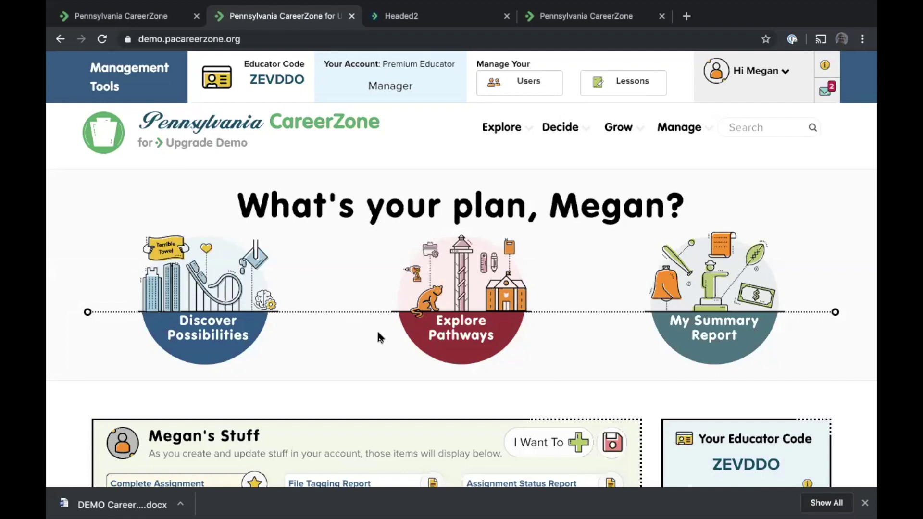
Open Explore Your Options and browse the Career Pathways clusters list, then go back
click(445, 346)
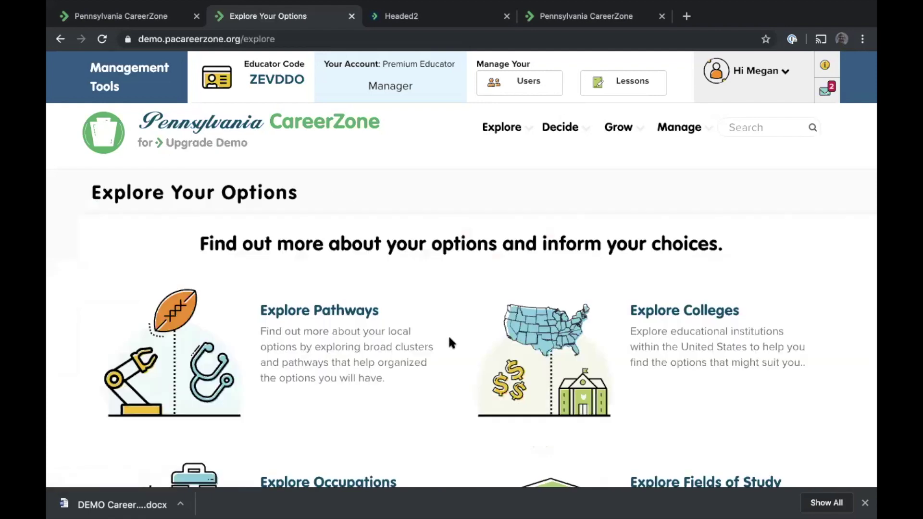
scroll(449, 339, down, 1)
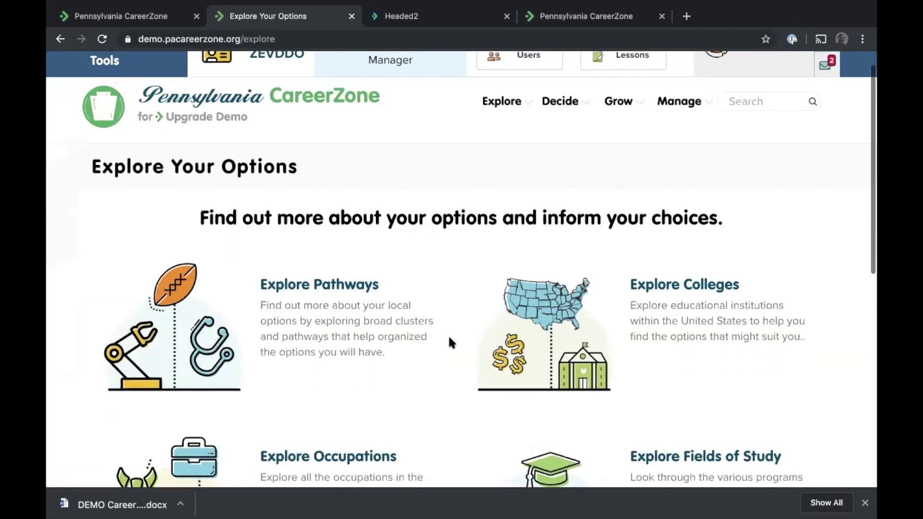
scroll(449, 339, down, 3)
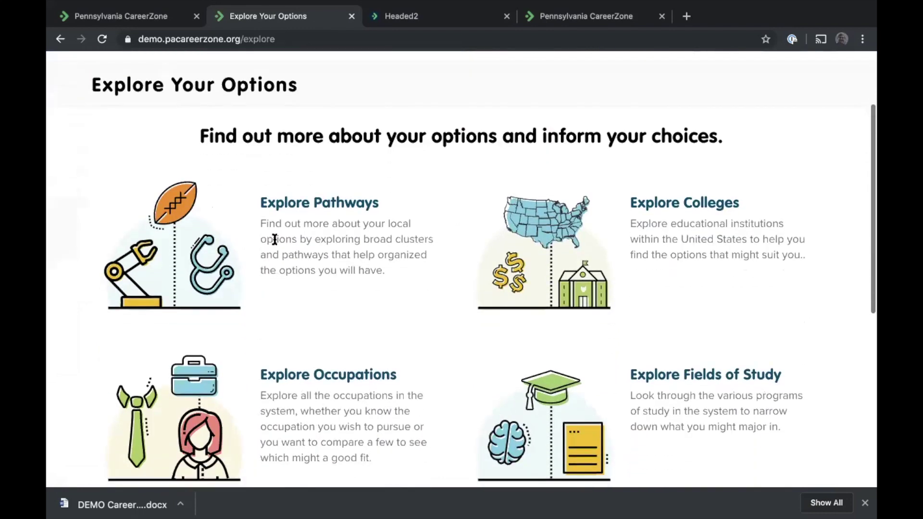
click(297, 204)
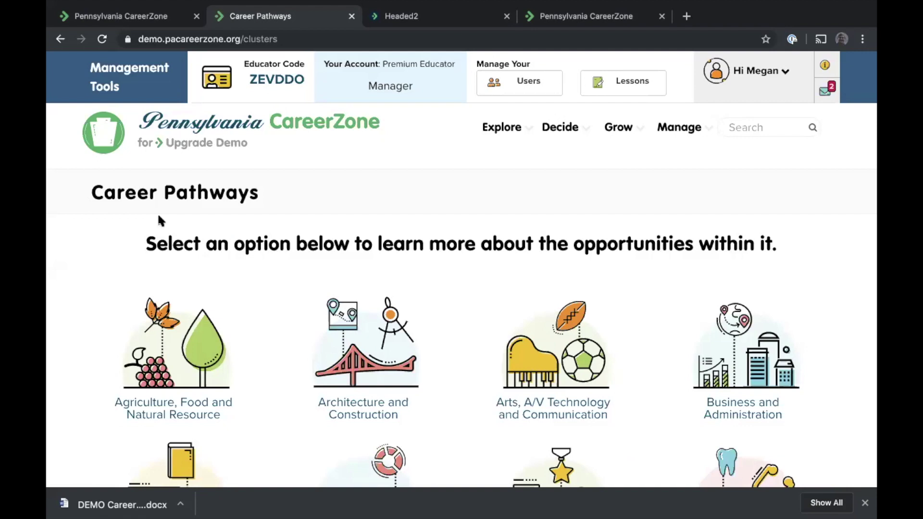
scroll(157, 212, down, 3)
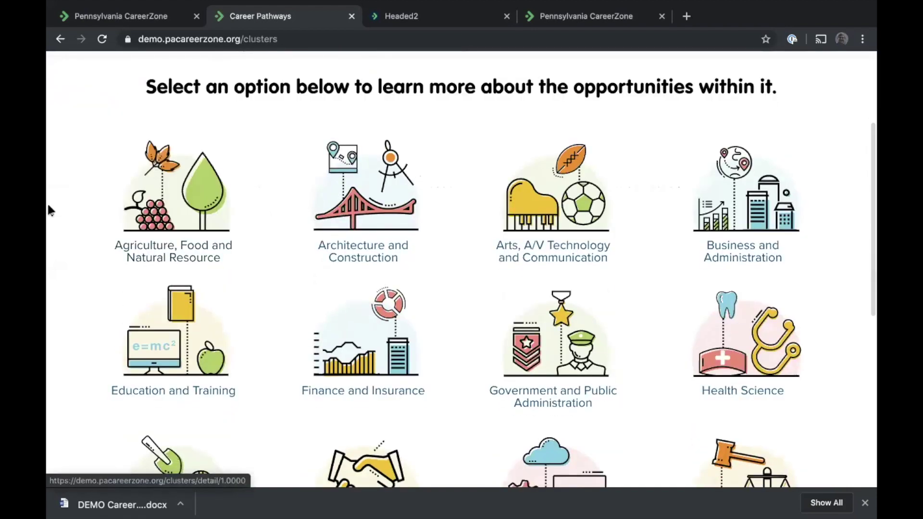
scroll(47, 204, down, 2)
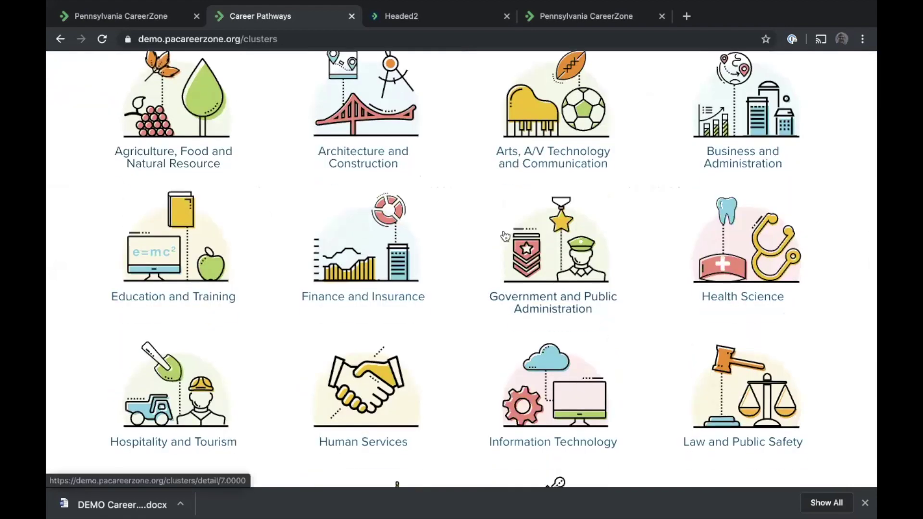
scroll(469, 303, down, 1)
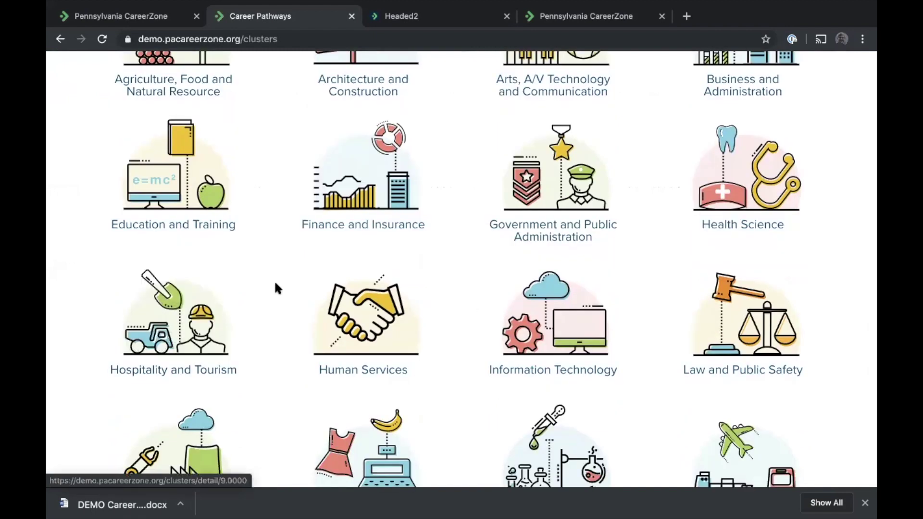
scroll(274, 279, up, 5)
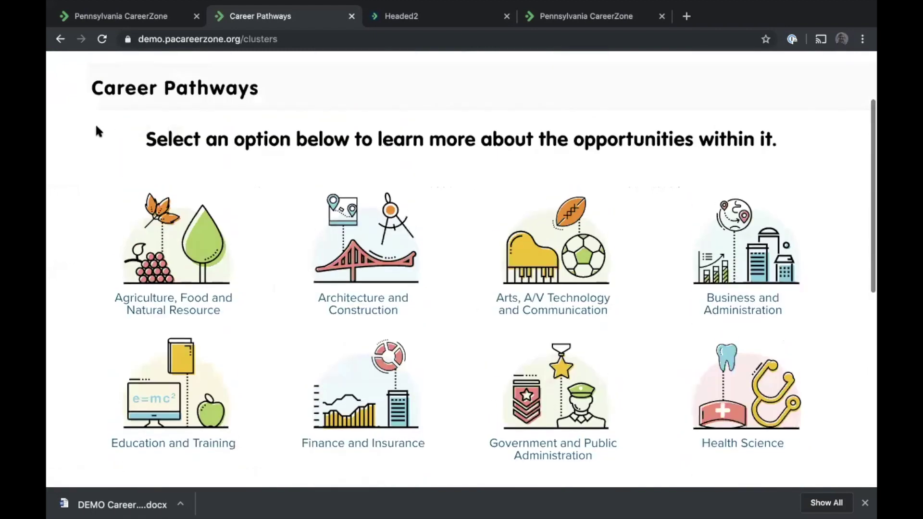
click(58, 40)
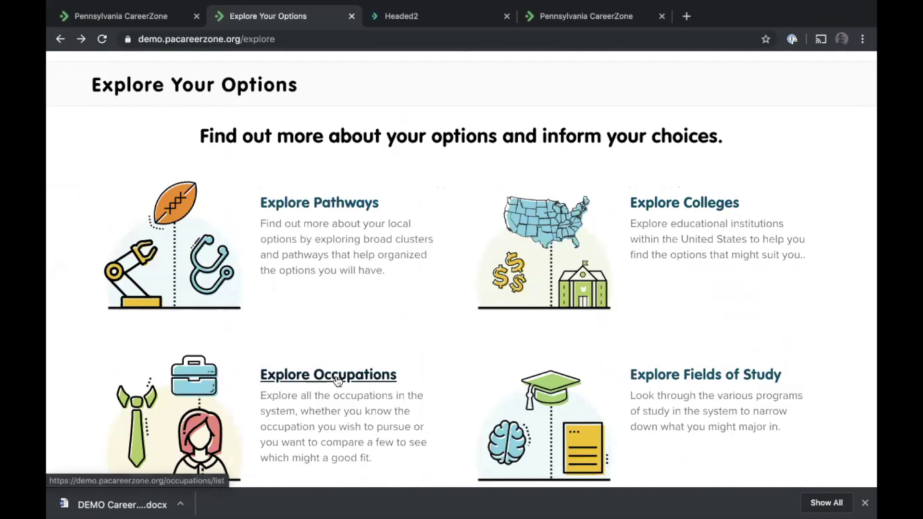
Reopen the Career Pathways clusters and open the Health Science pathway details
scroll(720, 359, down, 1)
scroll(720, 358, down, 4)
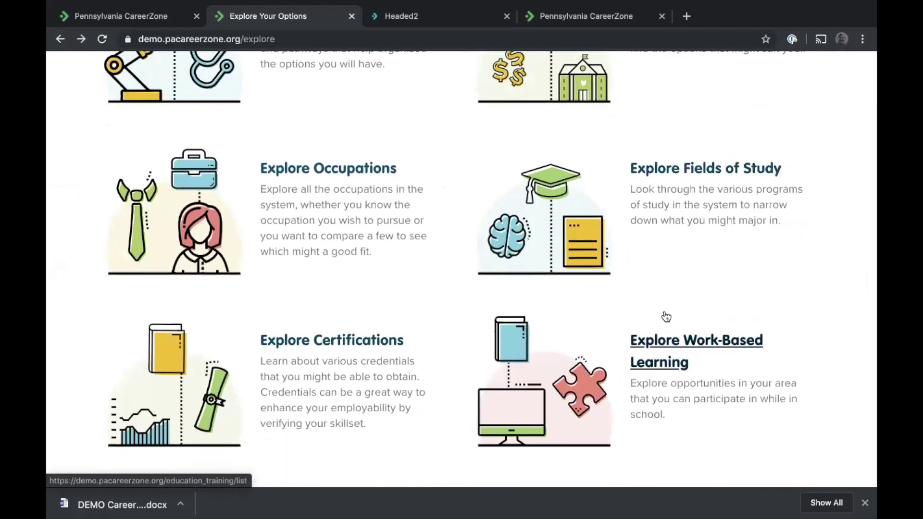
scroll(666, 316, up, 2)
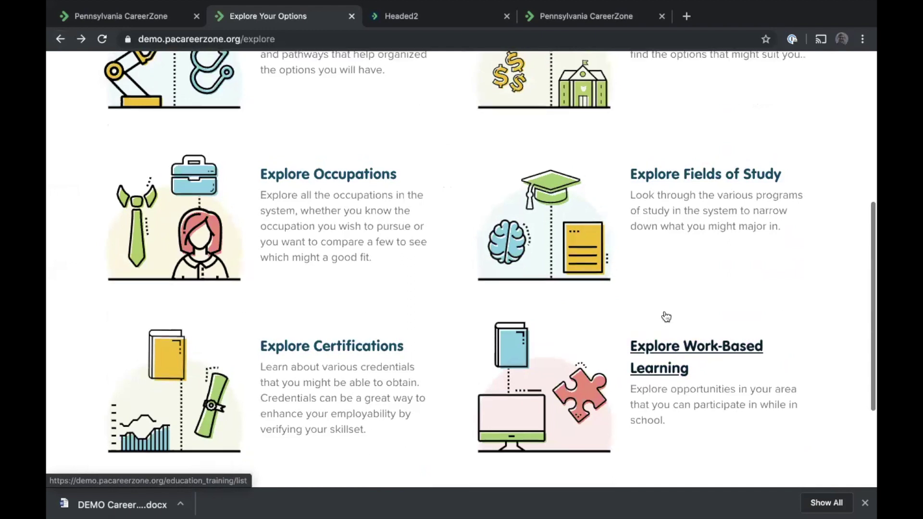
scroll(664, 312, up, 2)
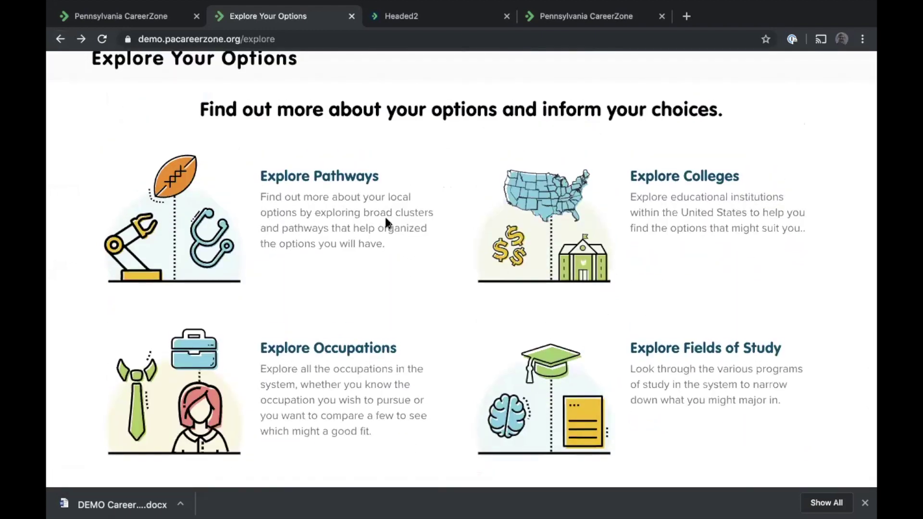
click(289, 178)
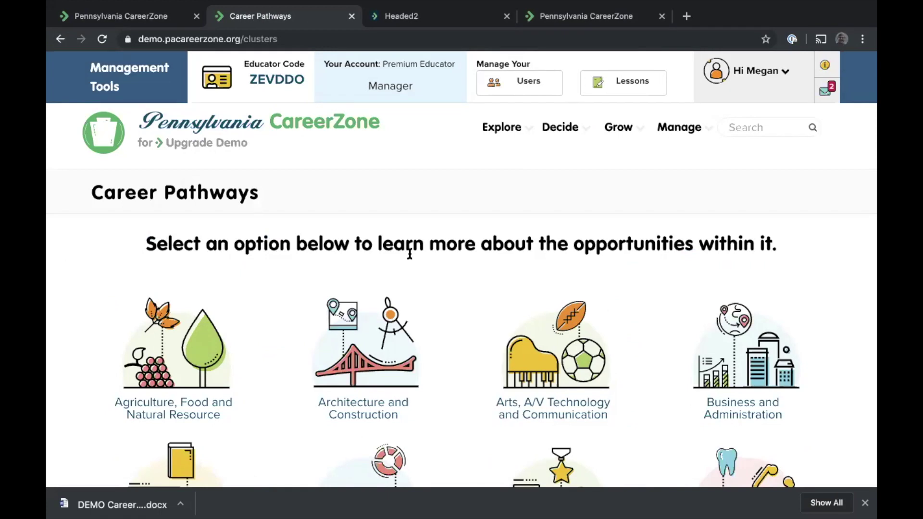
scroll(409, 255, down, 2)
scroll(410, 258, down, 3)
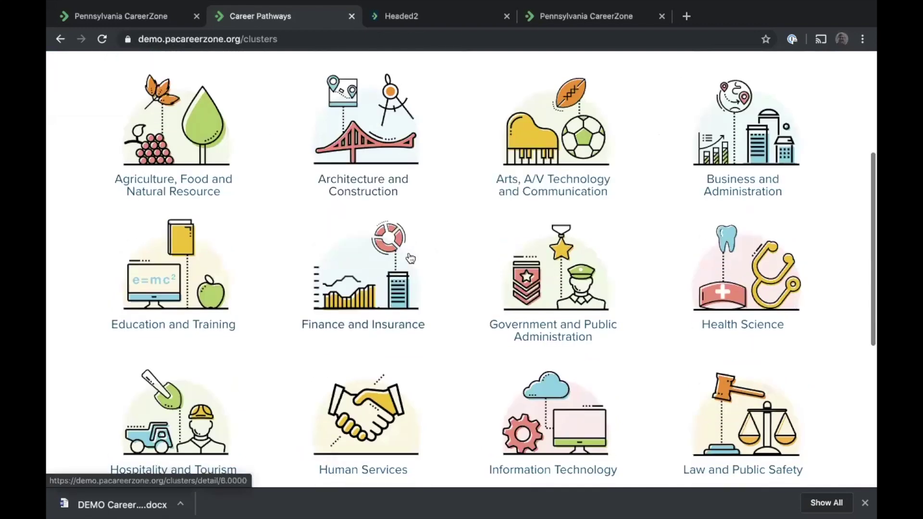
click(744, 270)
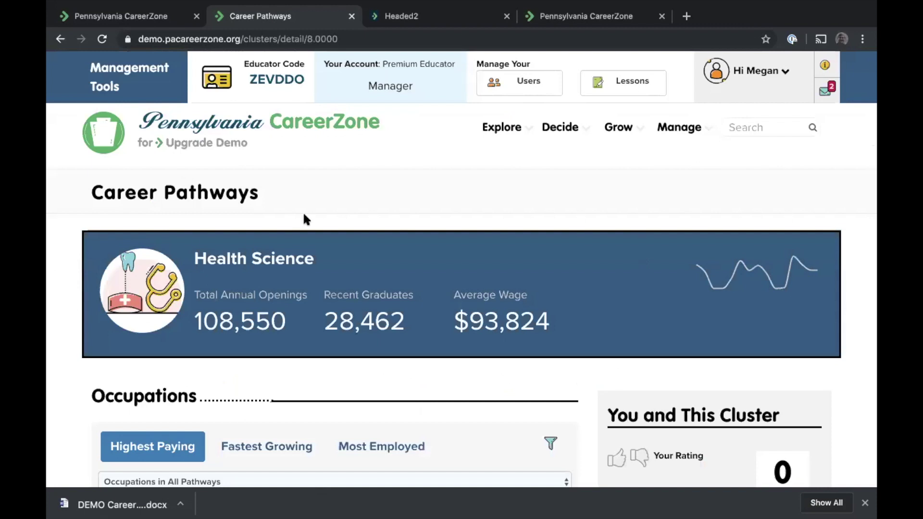
scroll(304, 215, down, 3)
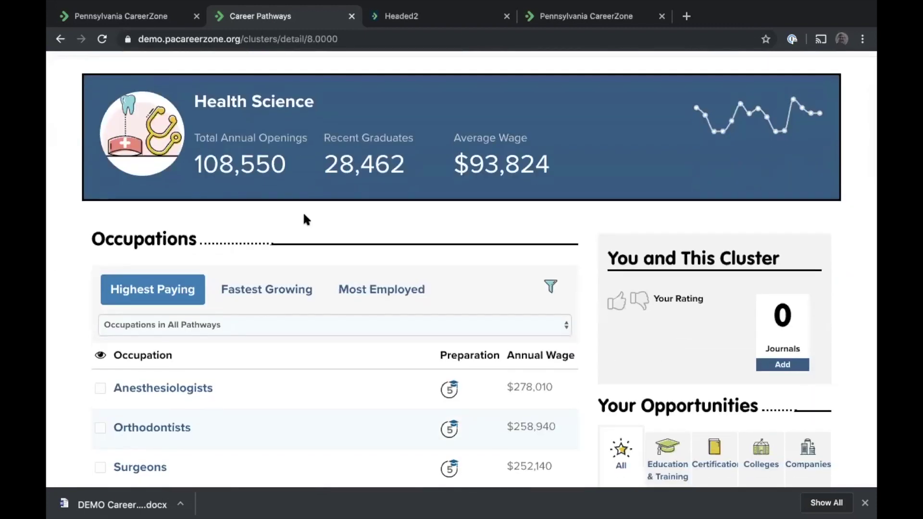
scroll(234, 160, up, 2)
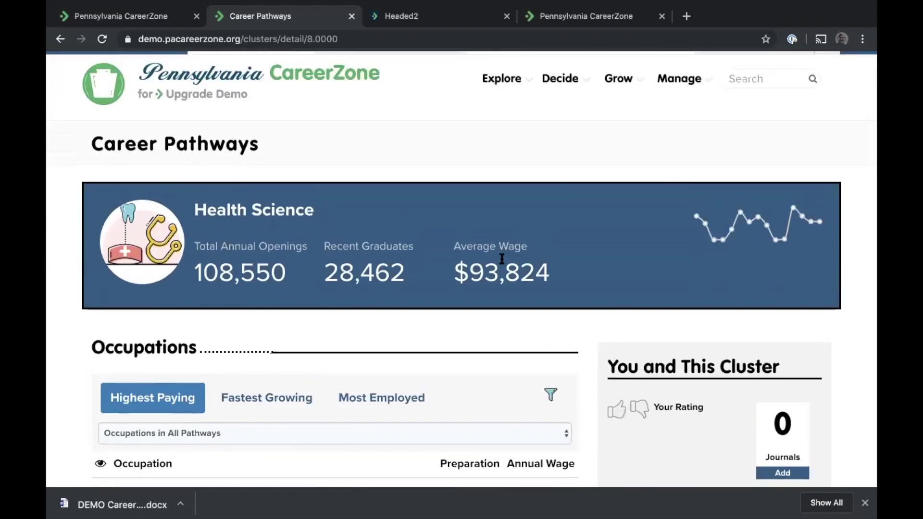
scroll(556, 272, down, 1)
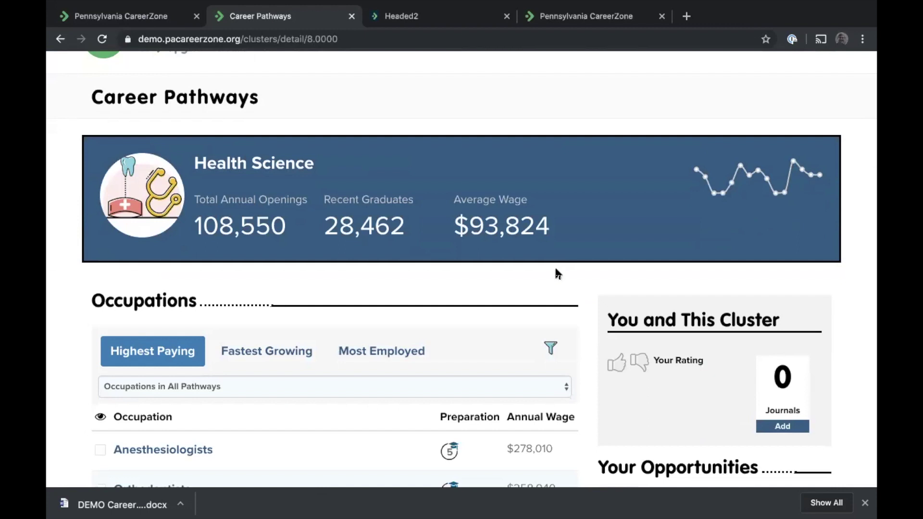
scroll(555, 272, down, 2)
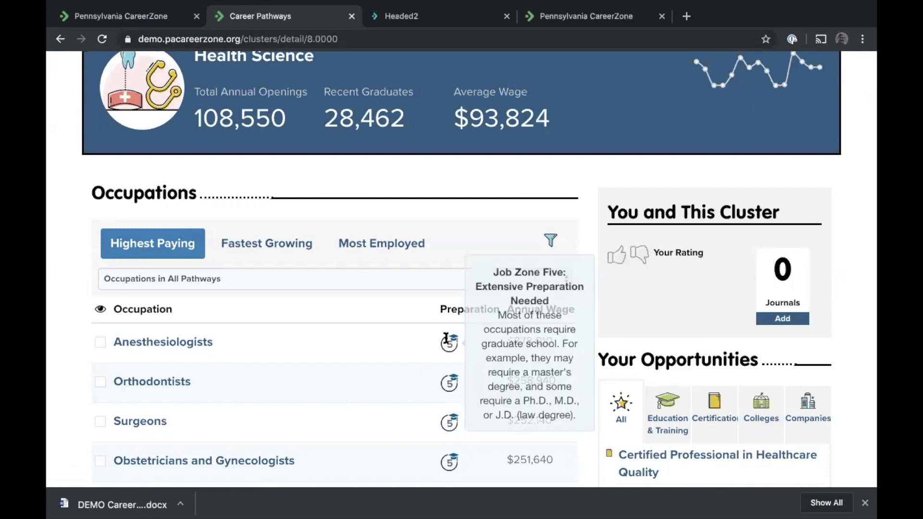
Rank Health Science occupations by Fastest Growing, then Most Employed, with Registered Nurses at 141,420 first
mouse_move(449, 383)
mouse_move(447, 416)
mouse_move(445, 345)
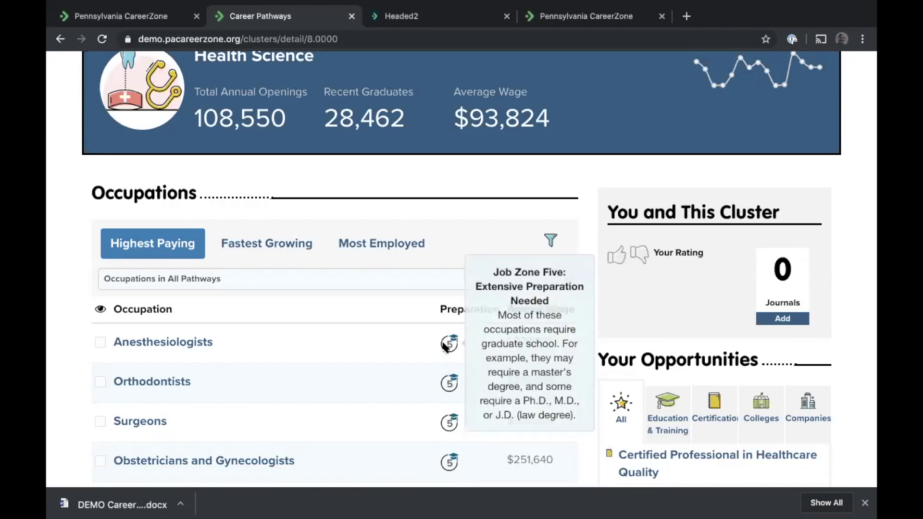
click(272, 241)
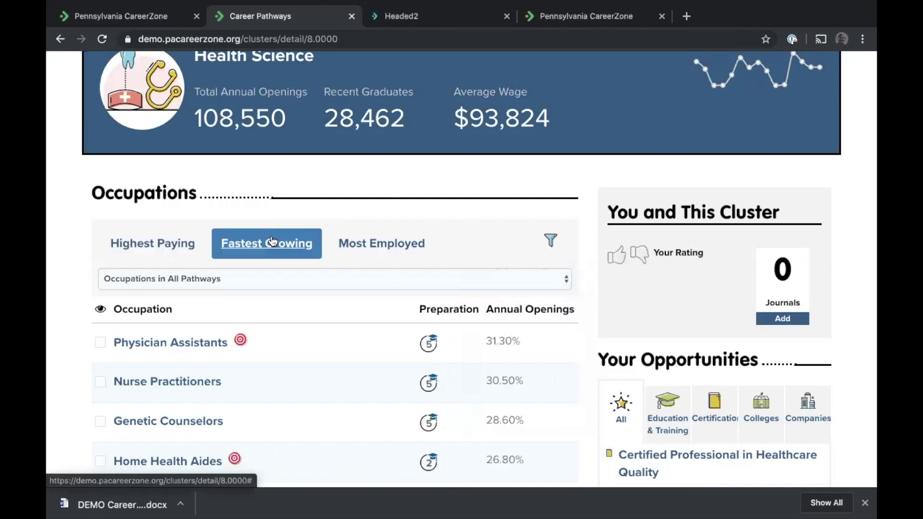
click(374, 245)
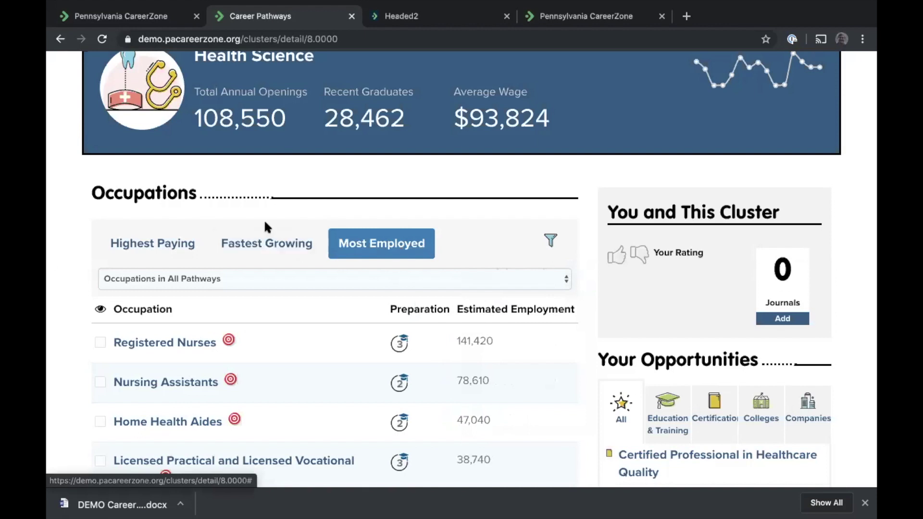
scroll(238, 313, down, 1)
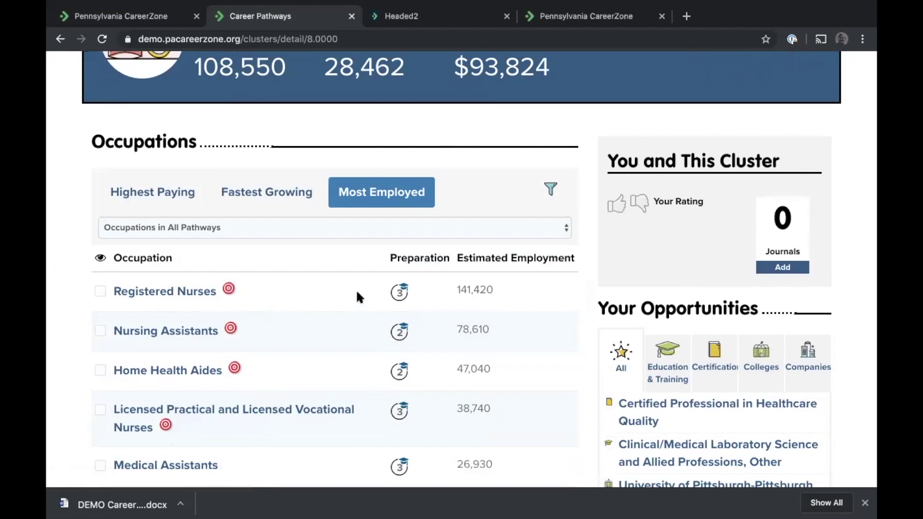
mouse_move(228, 290)
Compare Registered Nurses, Nursing Assistants and Home Health Aides side by side, then open the Registered Nurses profile
click(100, 292)
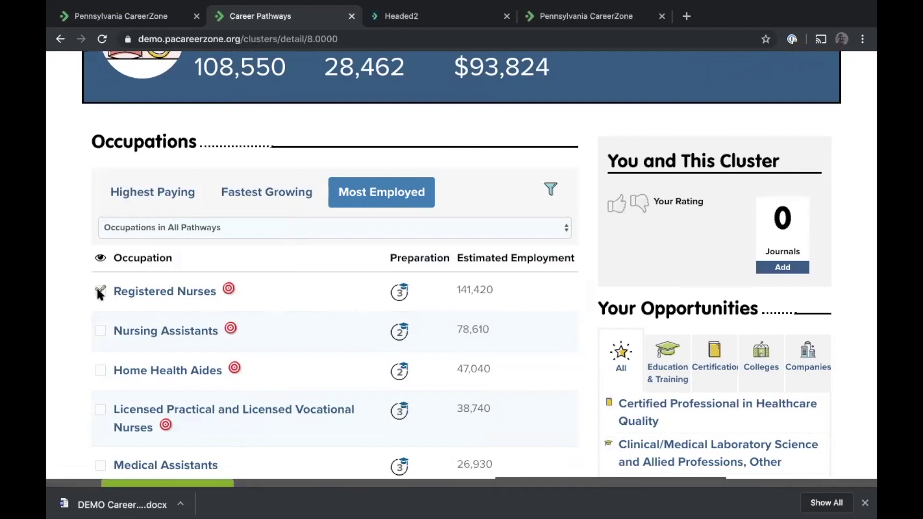
click(100, 330)
click(102, 368)
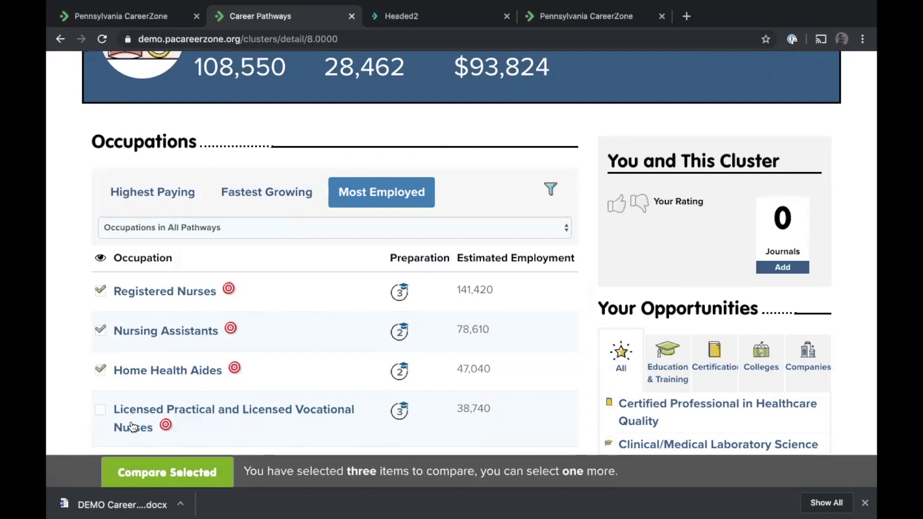
click(152, 478)
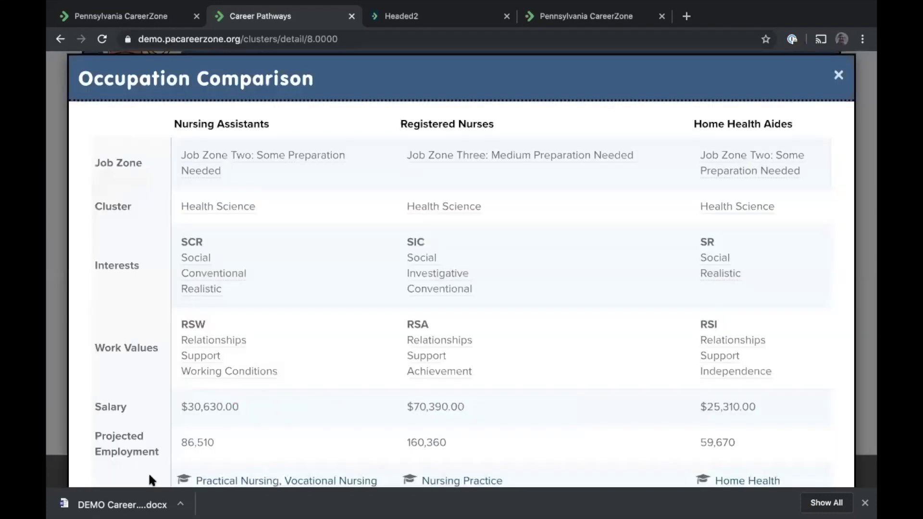
scroll(295, 283, down, 3)
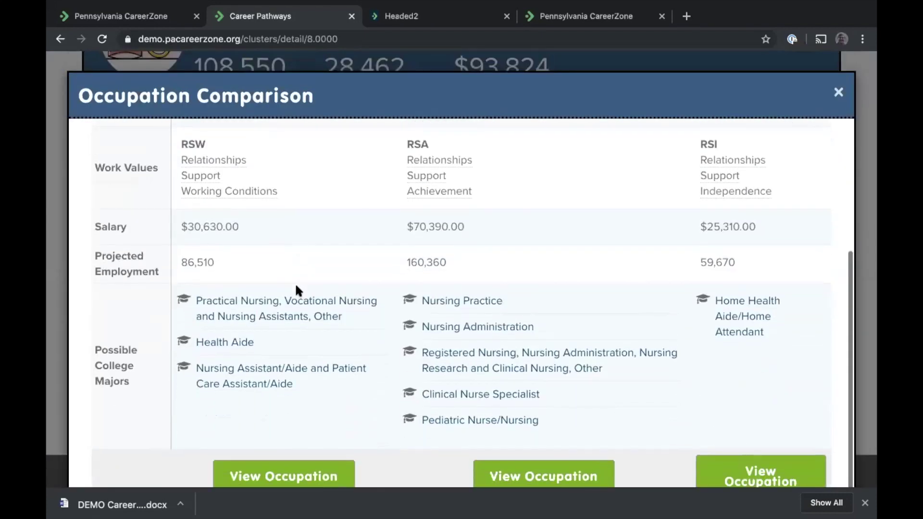
scroll(296, 283, up, 4)
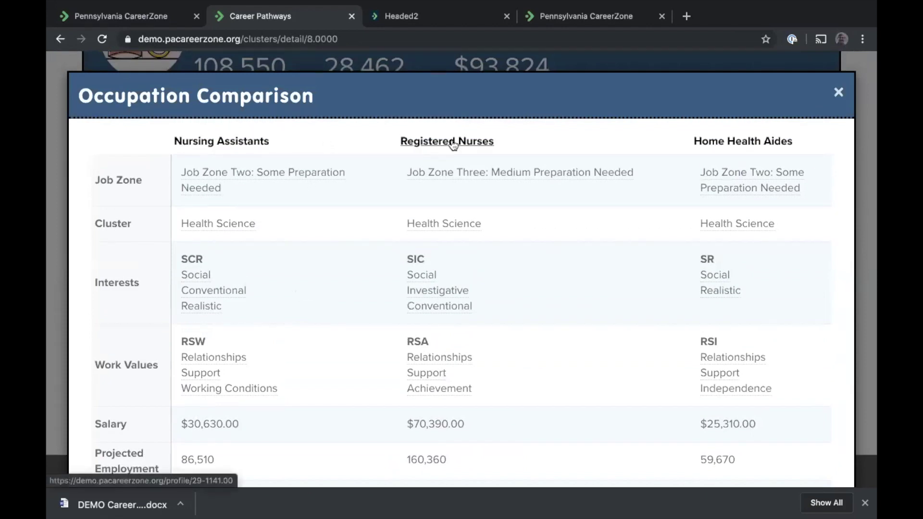
scroll(453, 142, down, 3)
scroll(455, 255, down, 1)
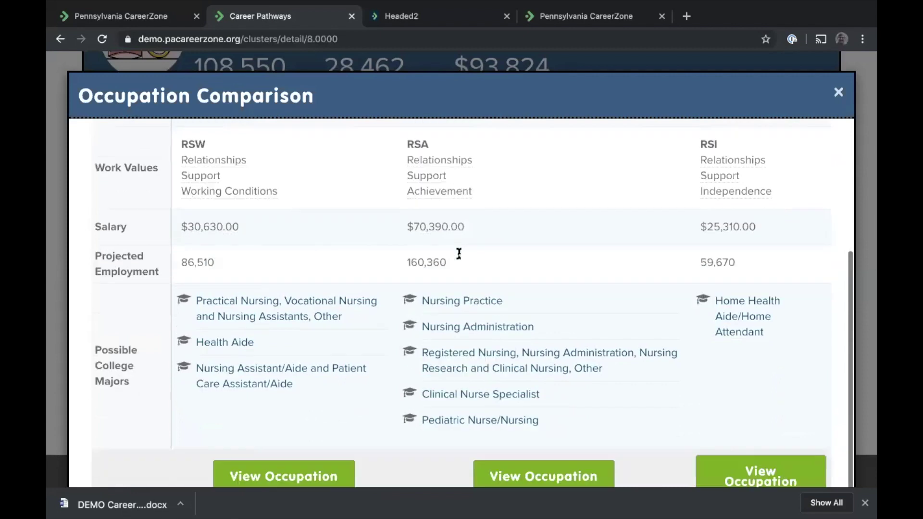
click(491, 481)
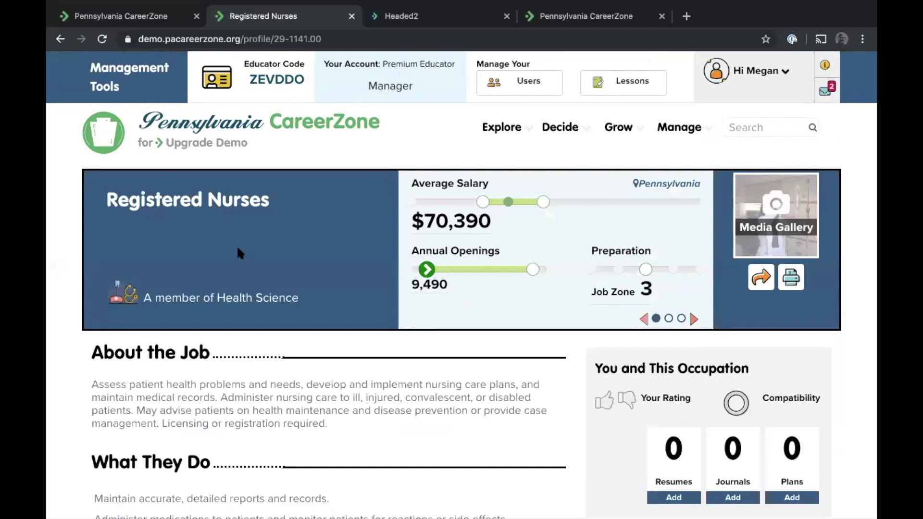
Scroll through the Registered Nurses profile to review its $70,390 salary, openings and job duties
scroll(238, 252, down, 2)
scroll(236, 245, down, 5)
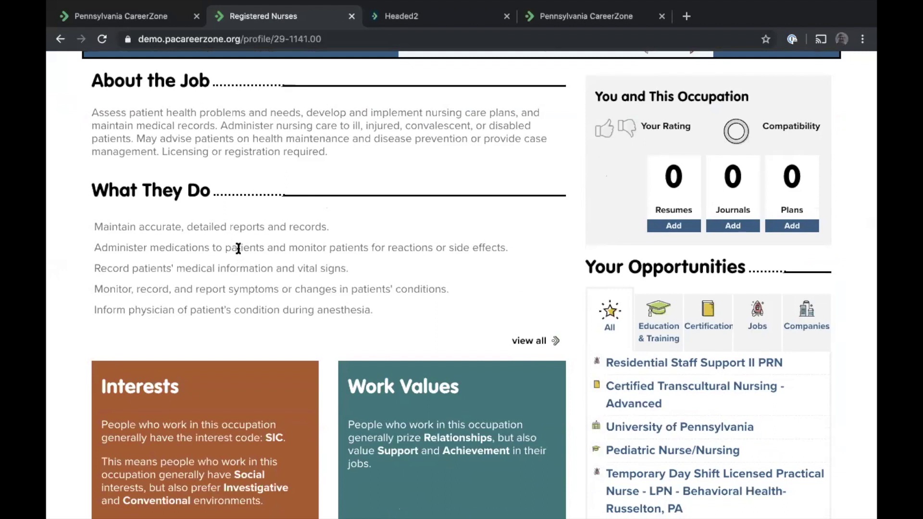
scroll(224, 258, up, 6)
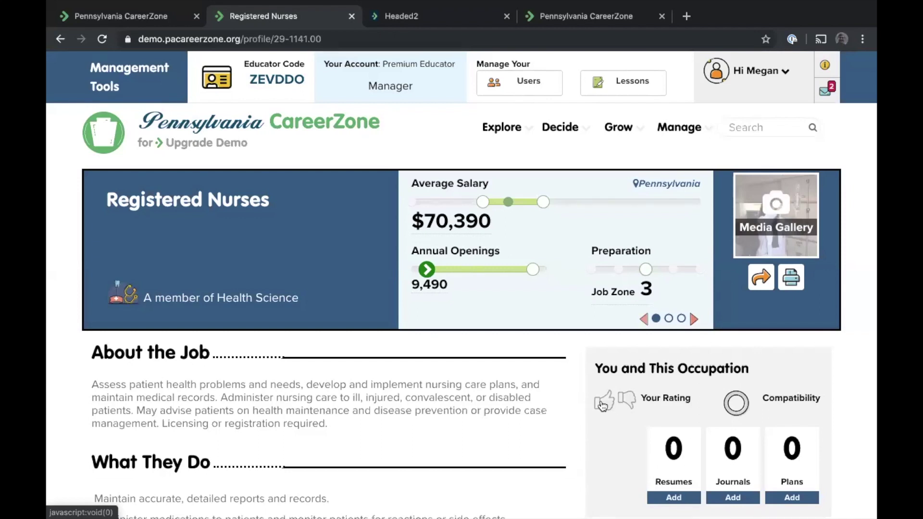
scroll(721, 380, down, 2)
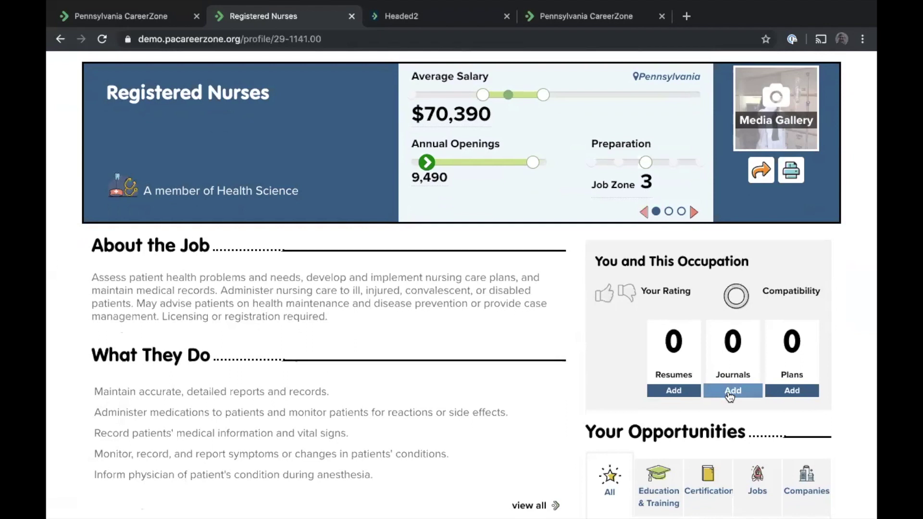
Add the journal entry 'Why I like the idea of being a RN' for Registered Nurses and close the journal window
click(730, 391)
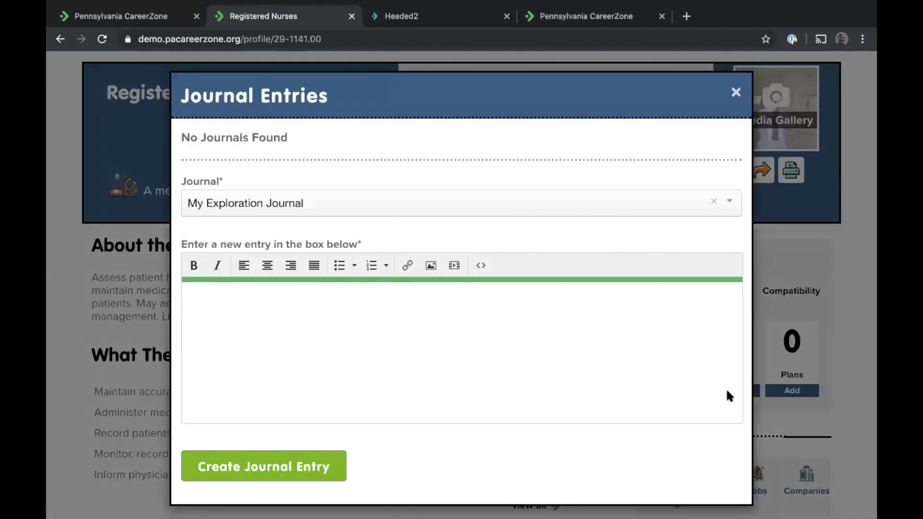
click(298, 321)
text(Why I like the idea of being )
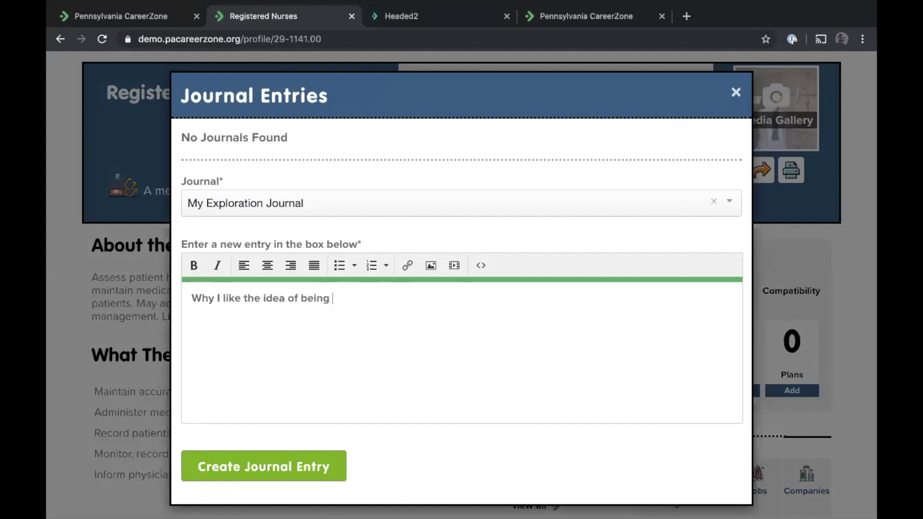
text(an)
key(BackSpace)
key(BackSpace)
text(RN)
click(241, 465)
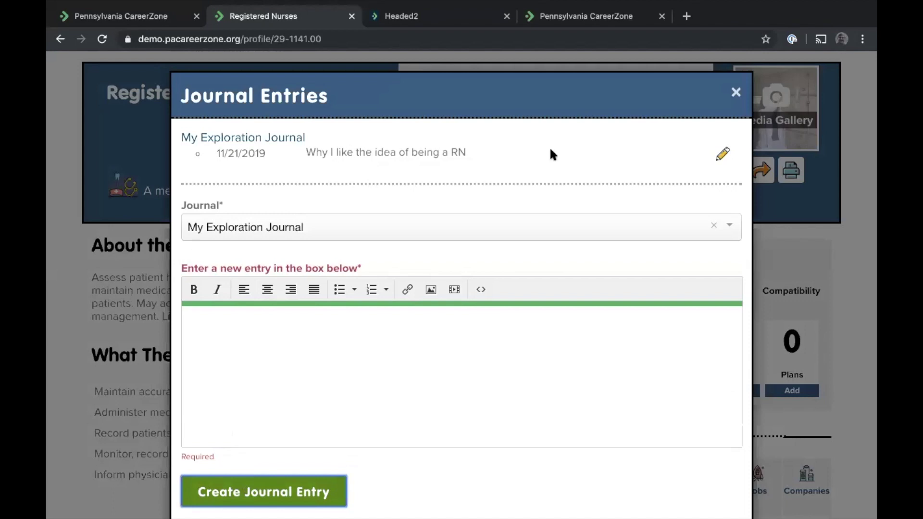
click(736, 94)
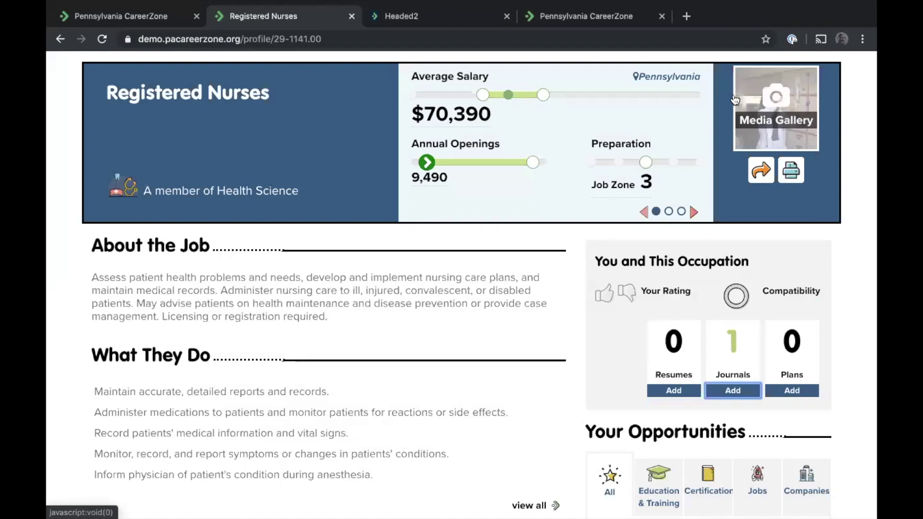
scroll(460, 264, down, 2)
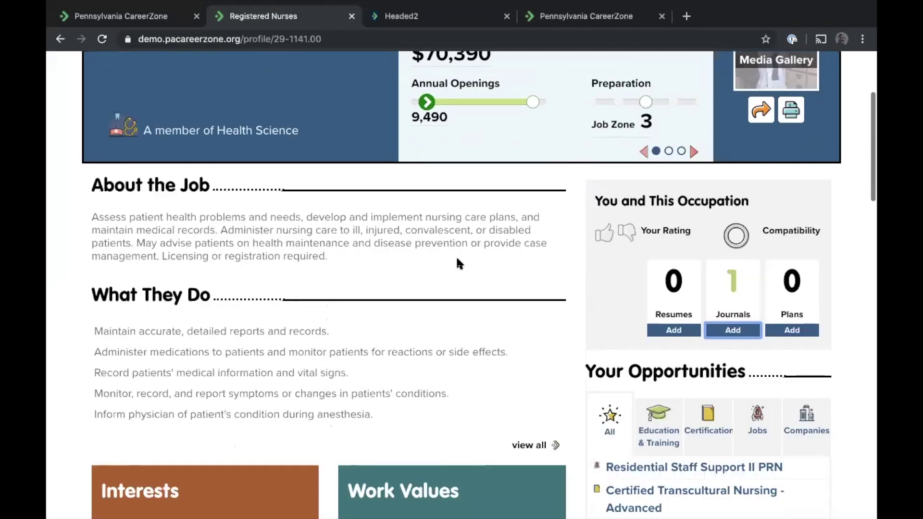
scroll(460, 264, down, 1)
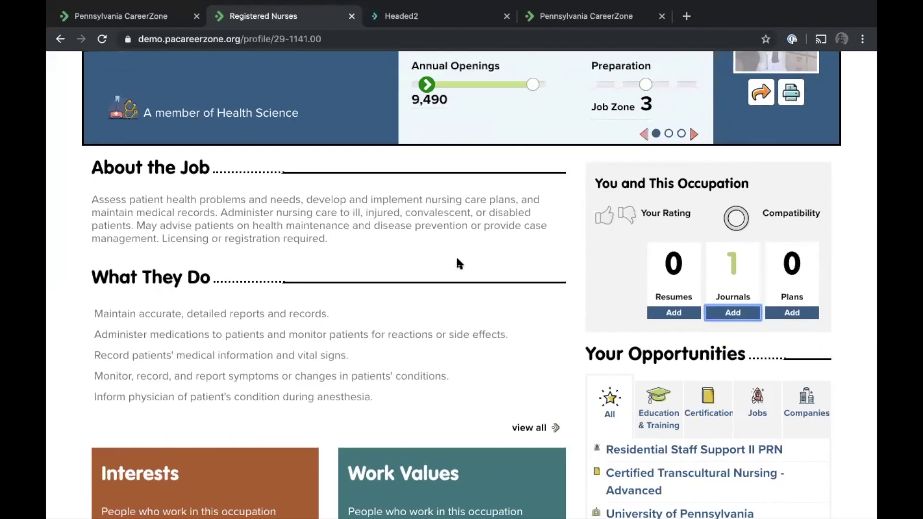
scroll(429, 195, down, 2)
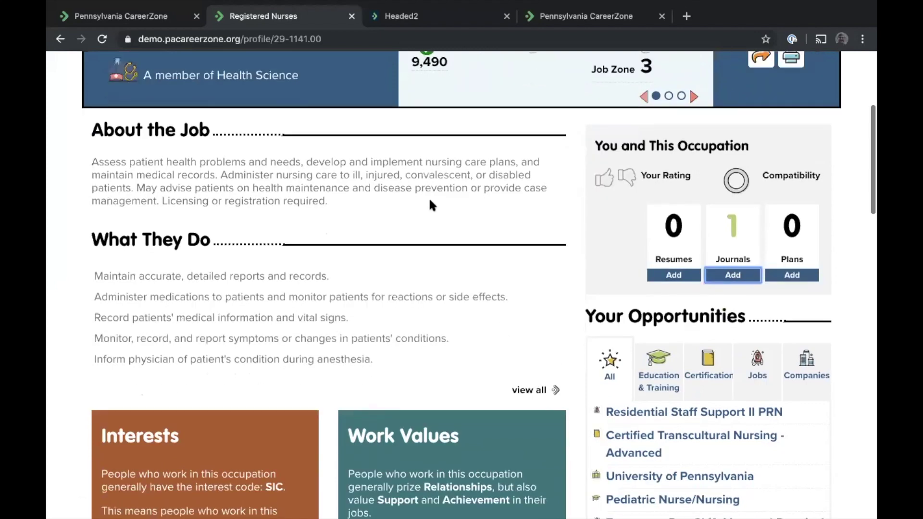
scroll(504, 151, down, 3)
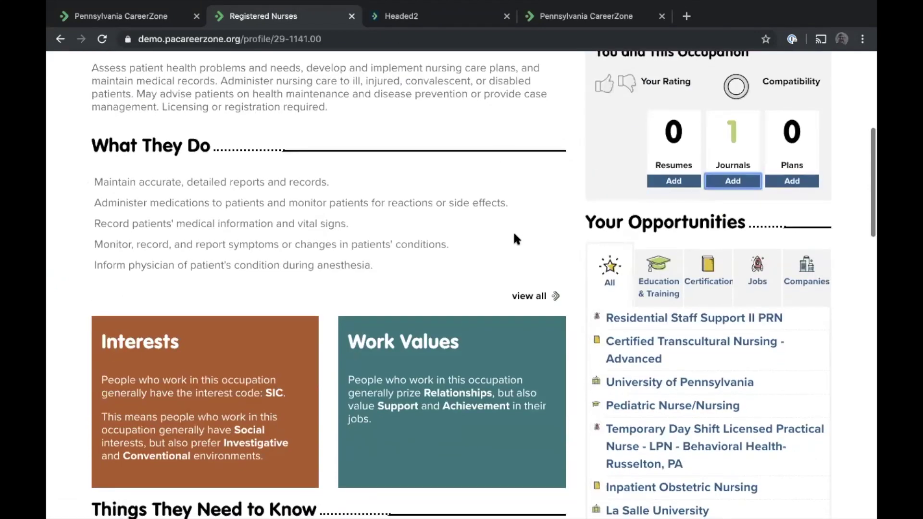
scroll(514, 239, down, 2)
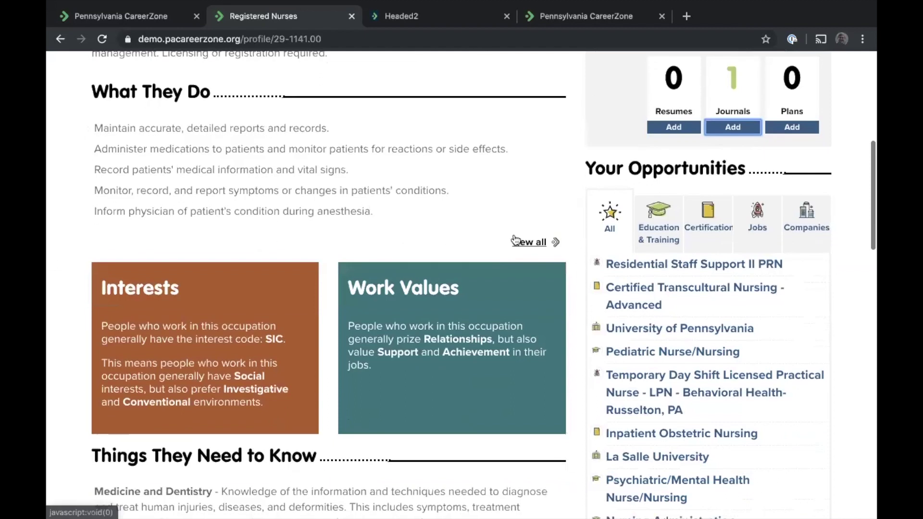
click(652, 227)
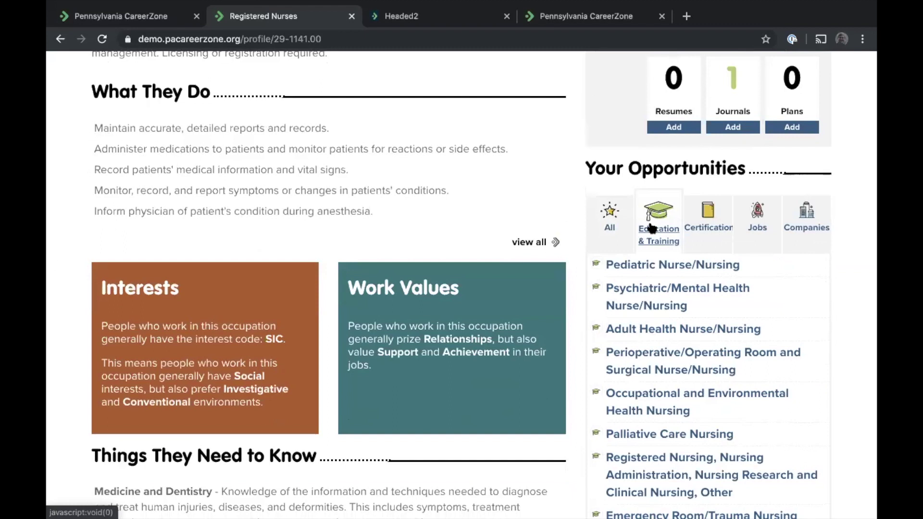
click(699, 223)
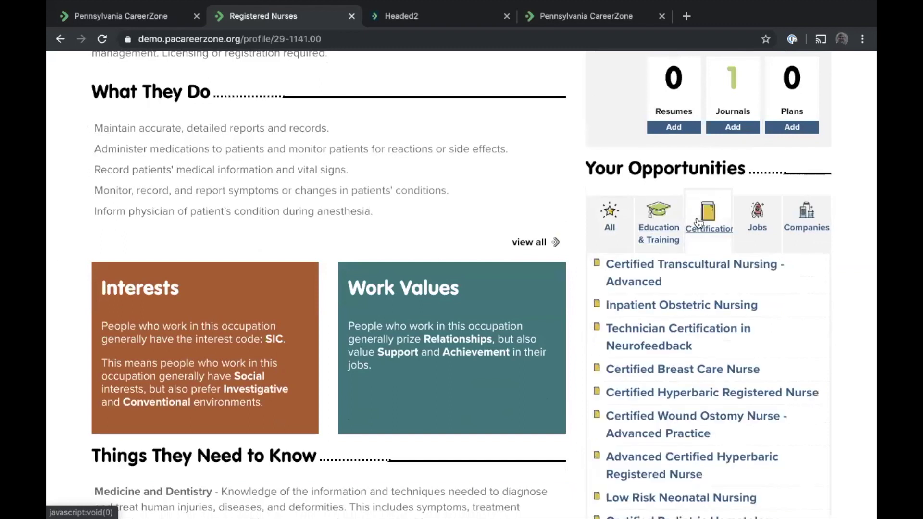
click(751, 220)
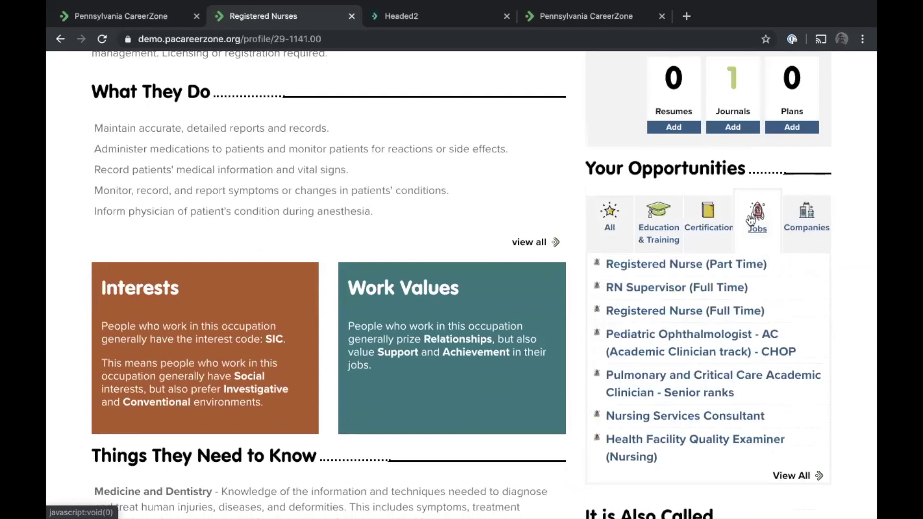
click(806, 222)
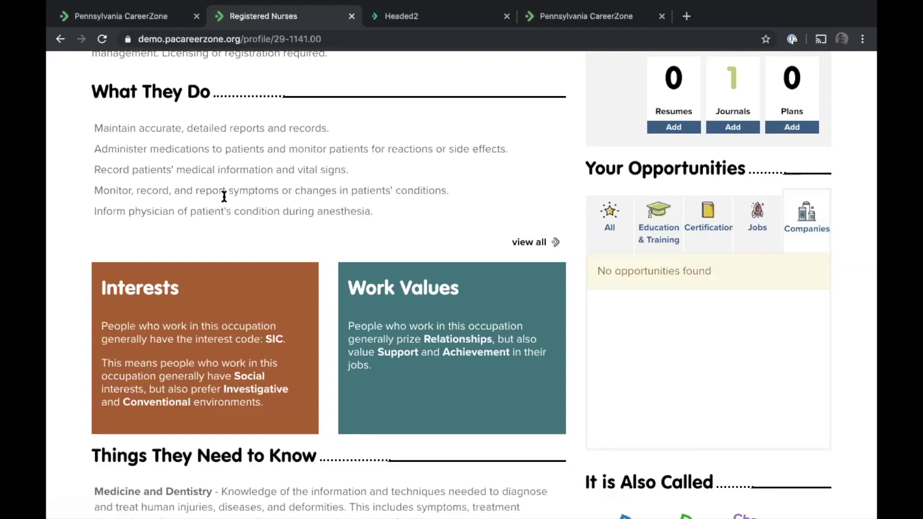
scroll(224, 196, up, 7)
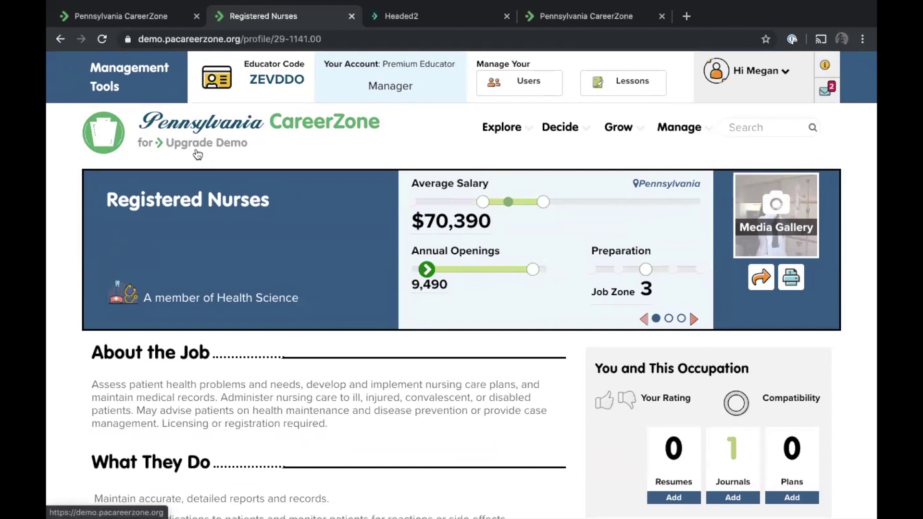
scroll(252, 206, down, 5)
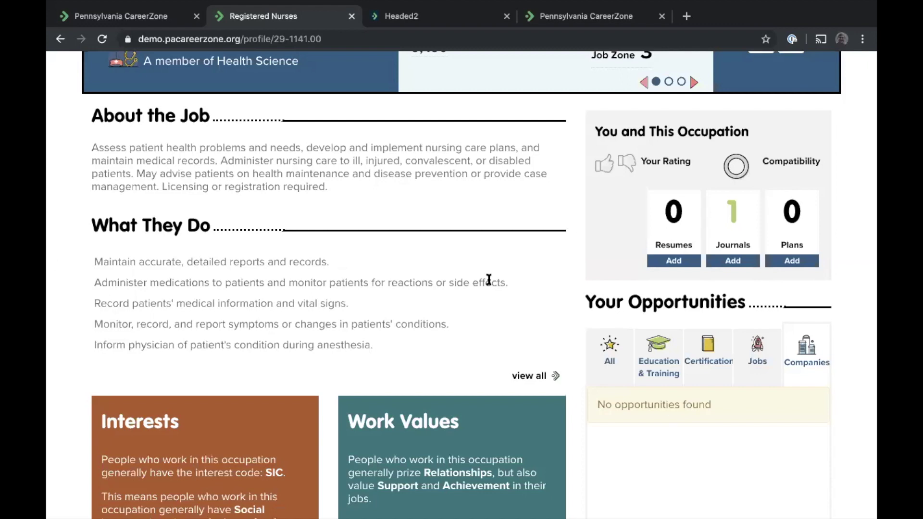
scroll(407, 226, down, 4)
scroll(407, 226, down, 6)
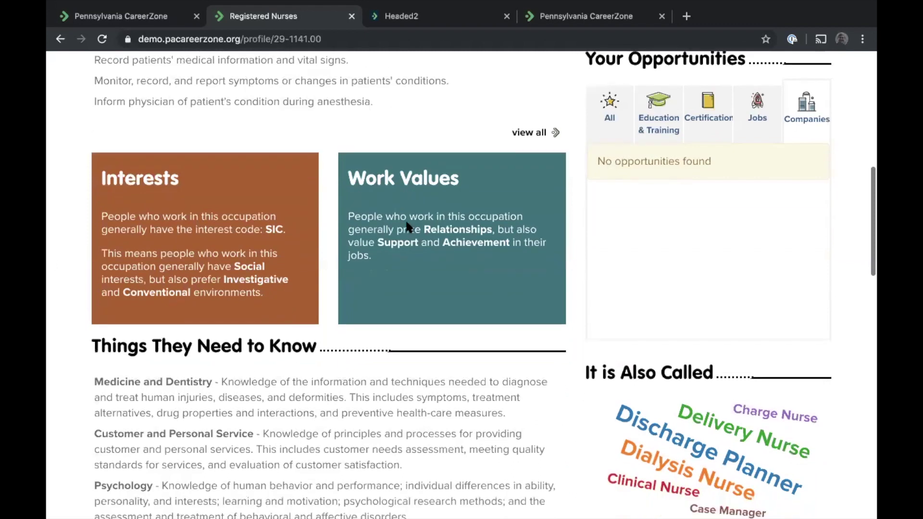
scroll(408, 223, down, 9)
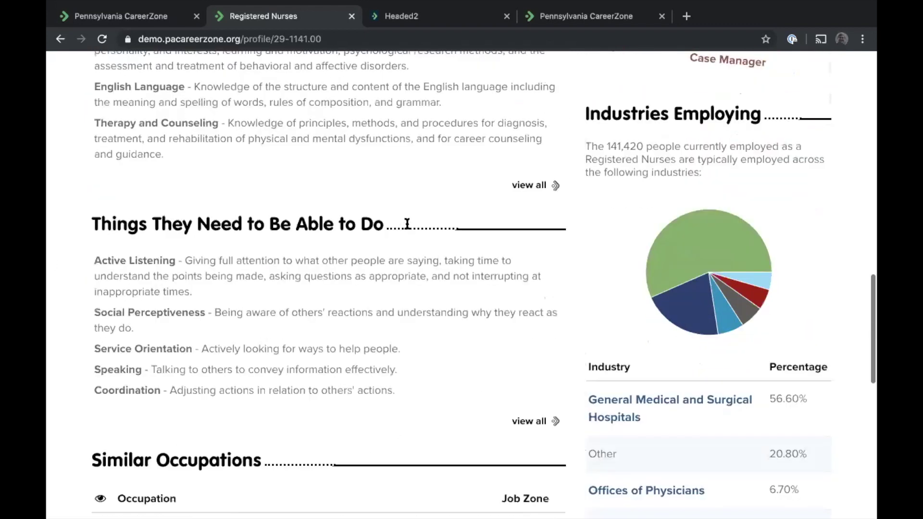
scroll(408, 227, up, 19)
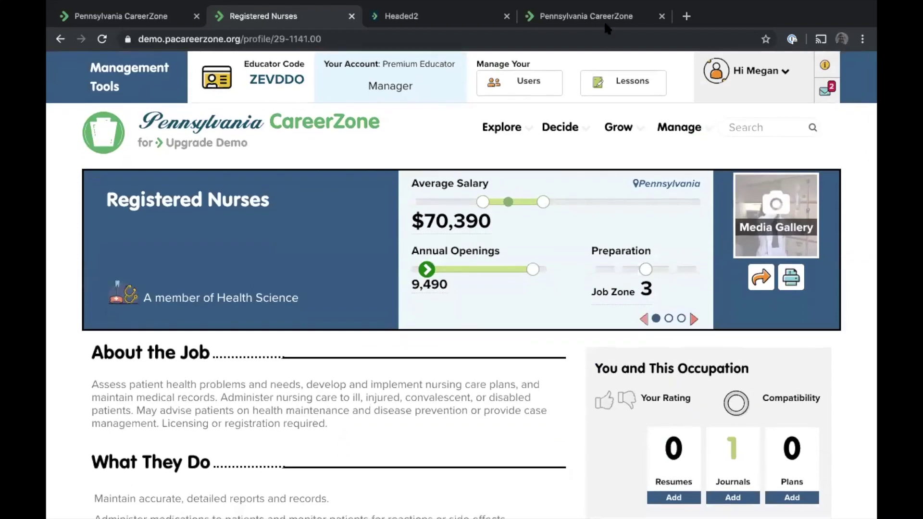
In a new tab, go to cacareerzone.org and then open humboldt.cacareerzone.org
click(687, 17)
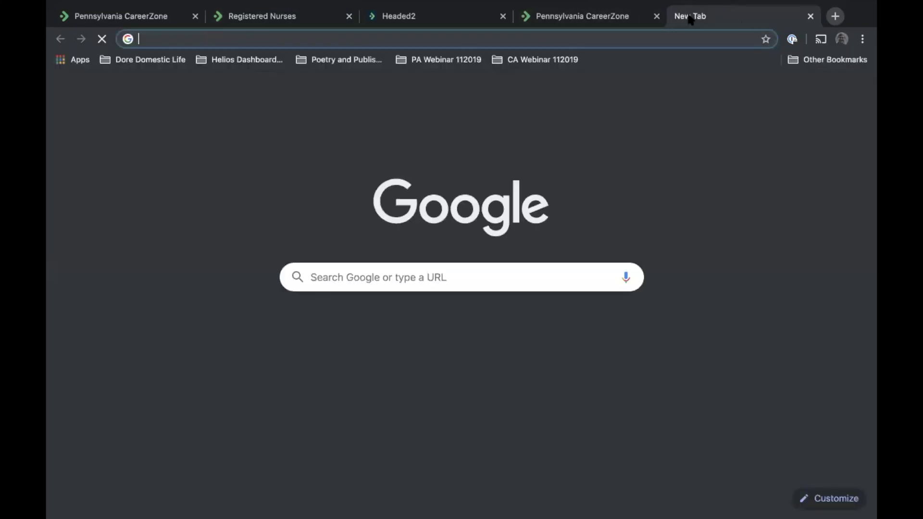
text(humbodlt.cacareerzone.org)
key(Return)
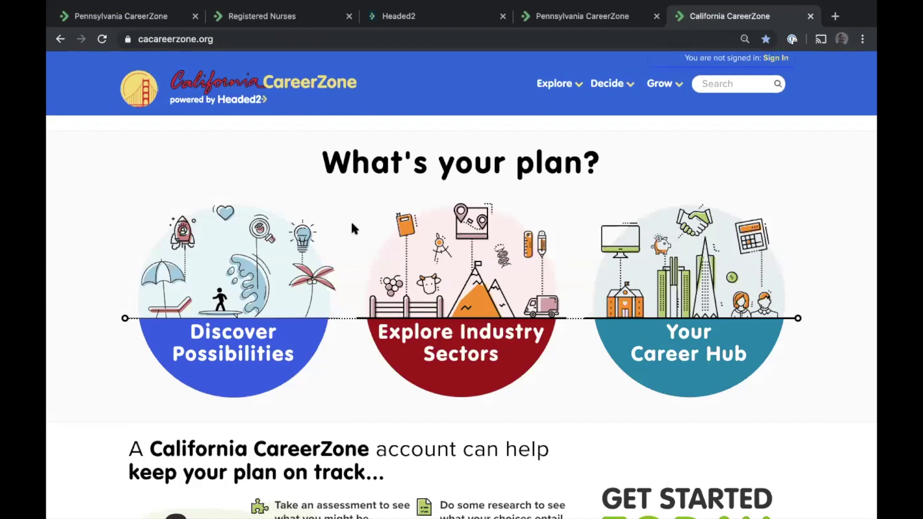
click(161, 40)
text(humbodlt.)
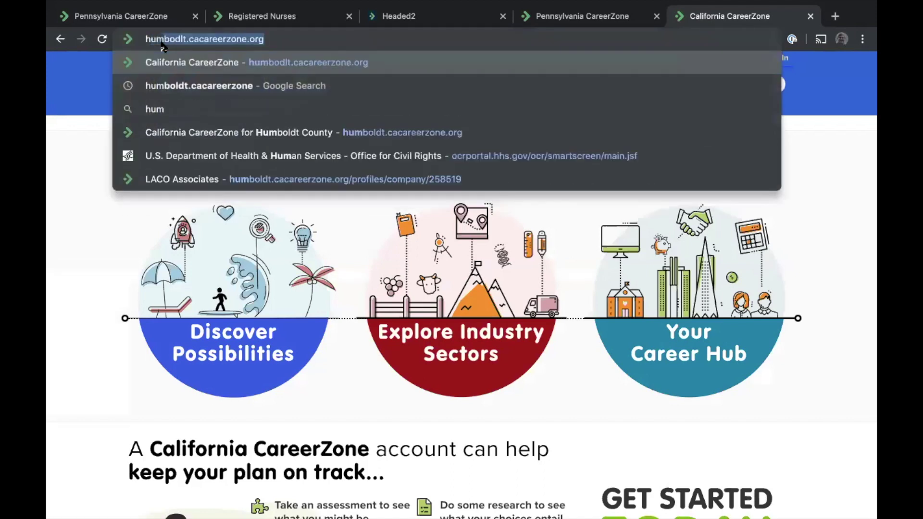
key(Down)
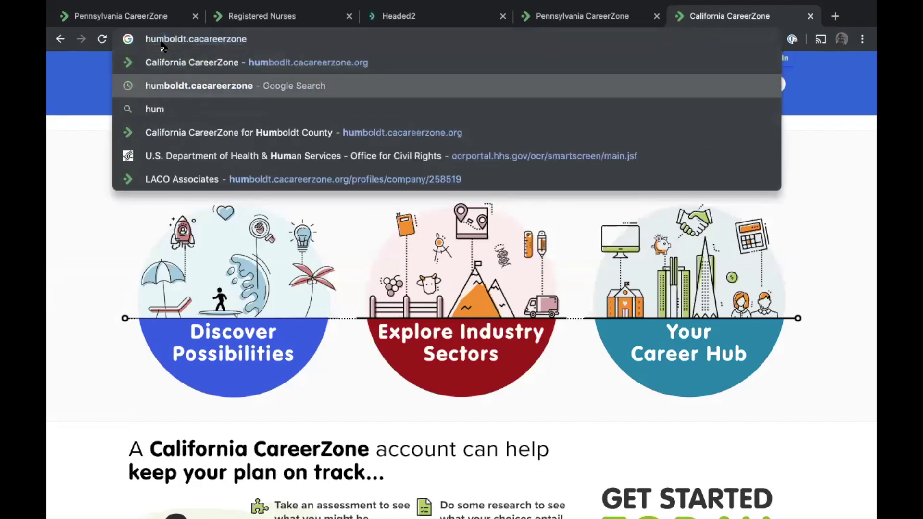
key(Return)
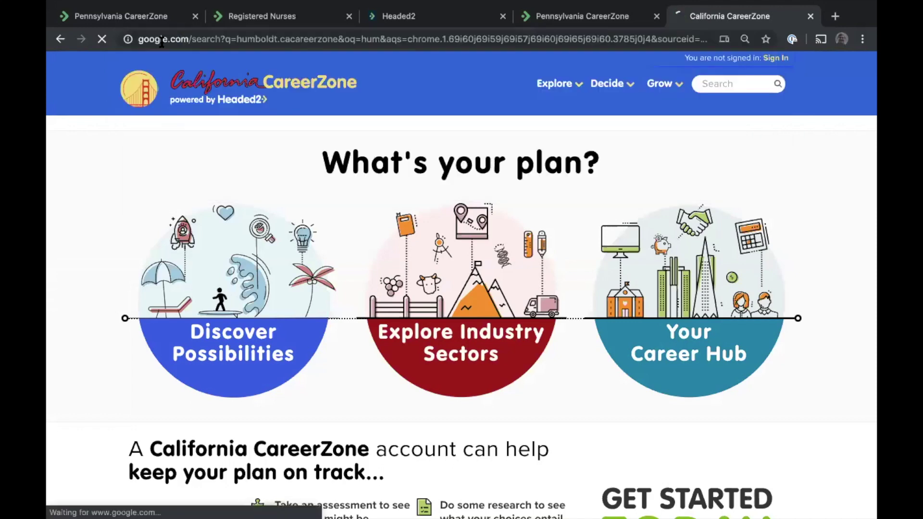
click(205, 164)
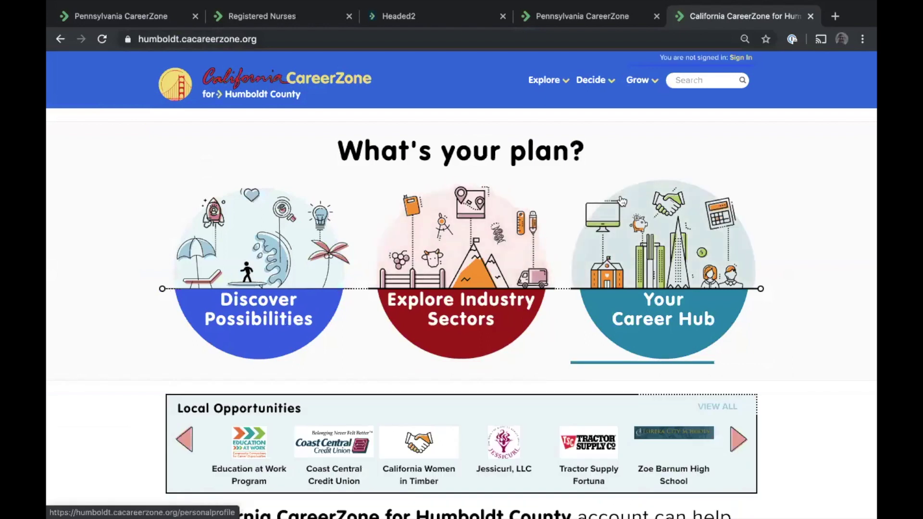
Show all 183 Humboldt local opportunities and scroll through the results
scroll(663, 250, down, 1)
click(715, 375)
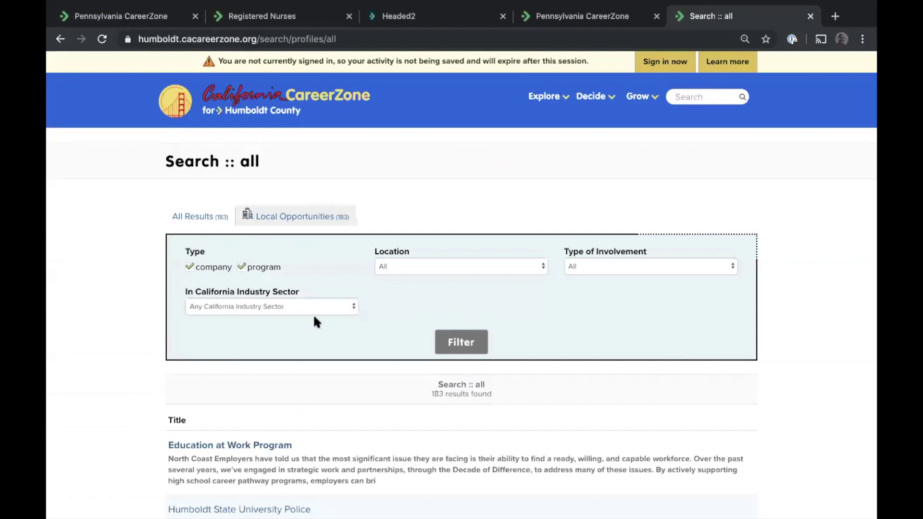
scroll(313, 314, down, 10)
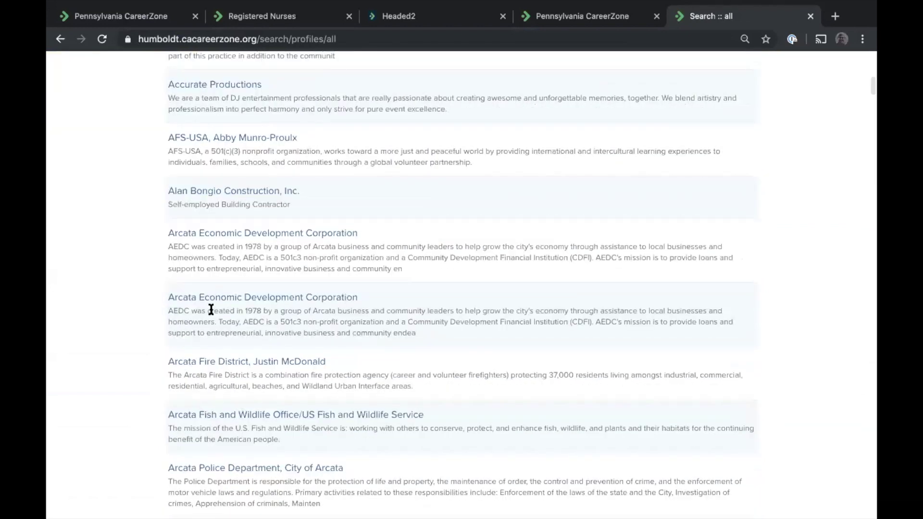
scroll(211, 309, down, 8)
scroll(210, 310, up, 20)
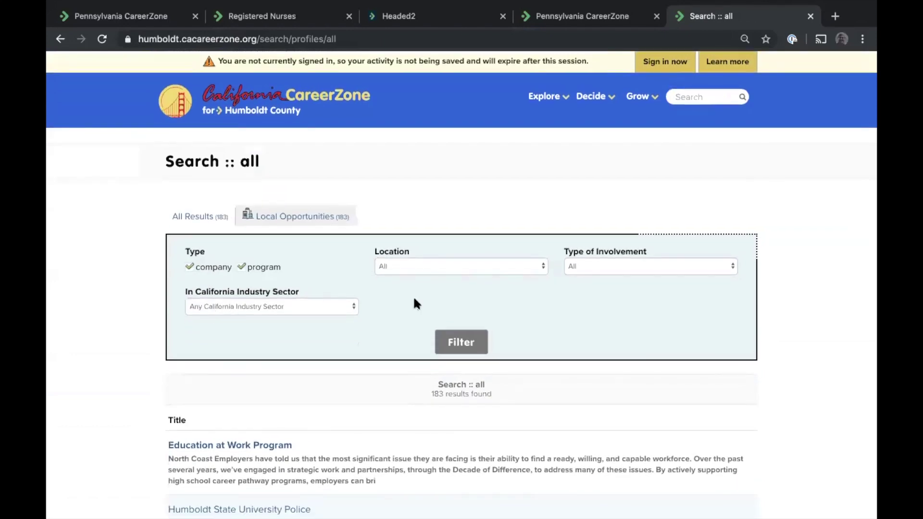
Filter the local opportunities by Job Shadowing involvement to get 51 results
click(624, 266)
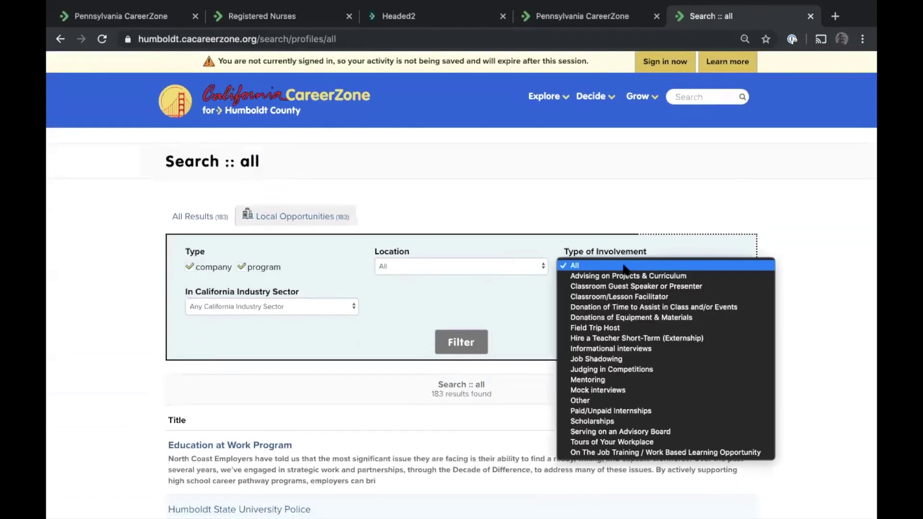
click(621, 361)
click(459, 347)
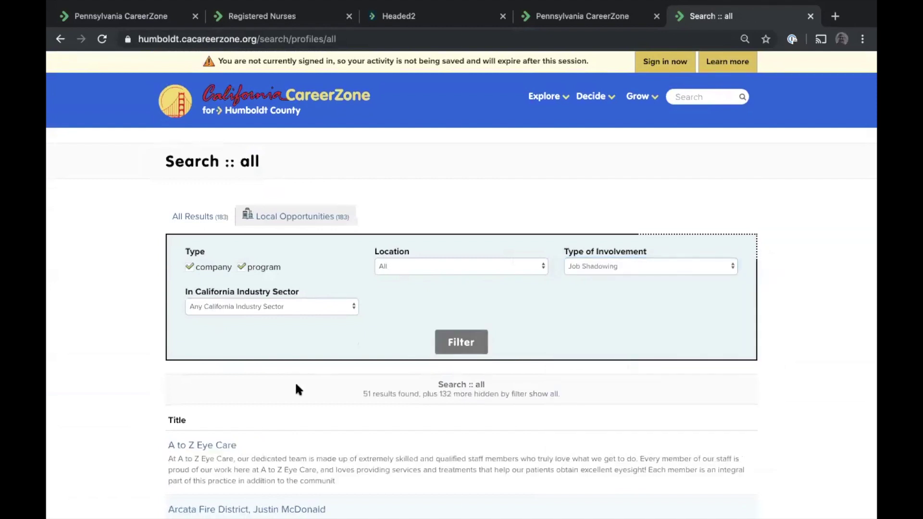
scroll(295, 385, down, 5)
scroll(295, 382, up, 5)
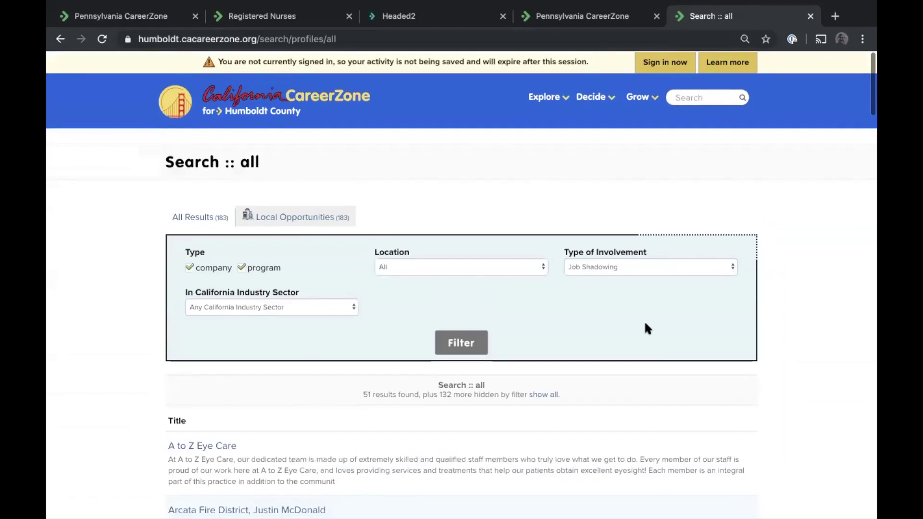
Reset Type of Involvement to All and open the LACO Associates company profile
click(584, 266)
click(576, 173)
scroll(174, 265, down, 10)
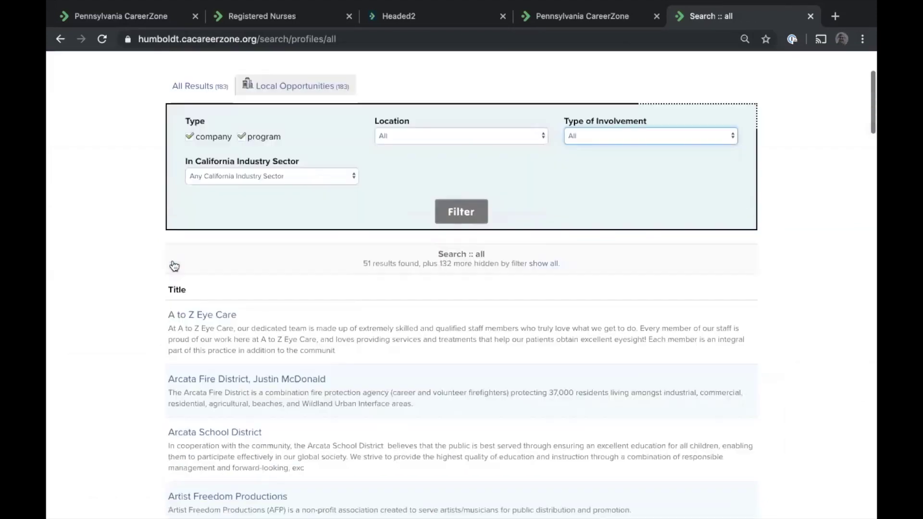
scroll(128, 273, down, 20)
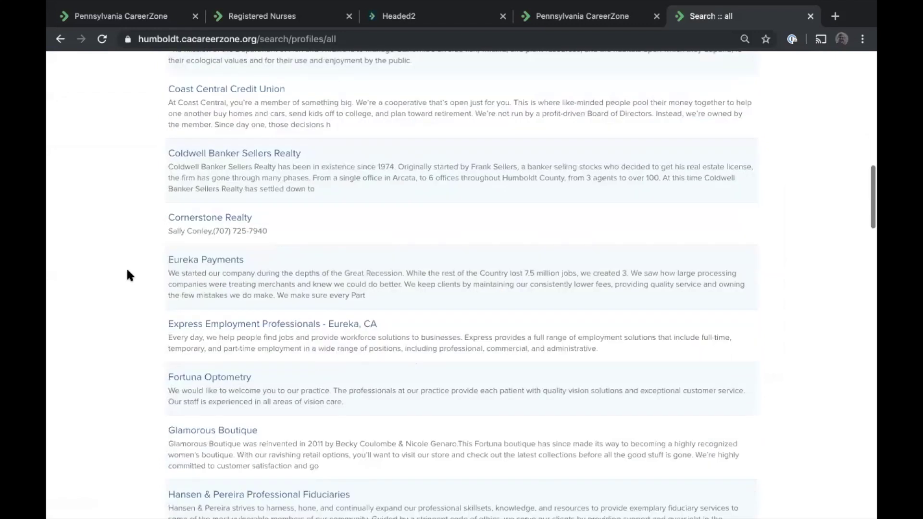
scroll(128, 271, down, 6)
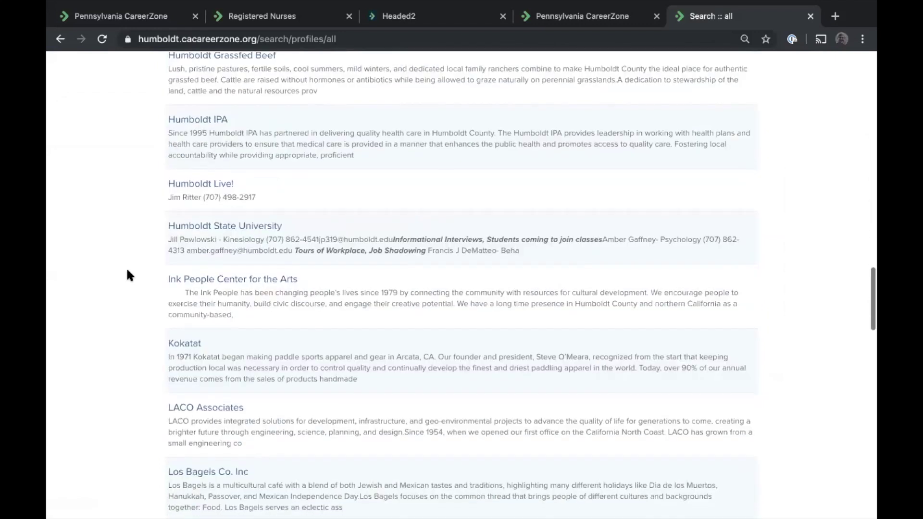
click(199, 229)
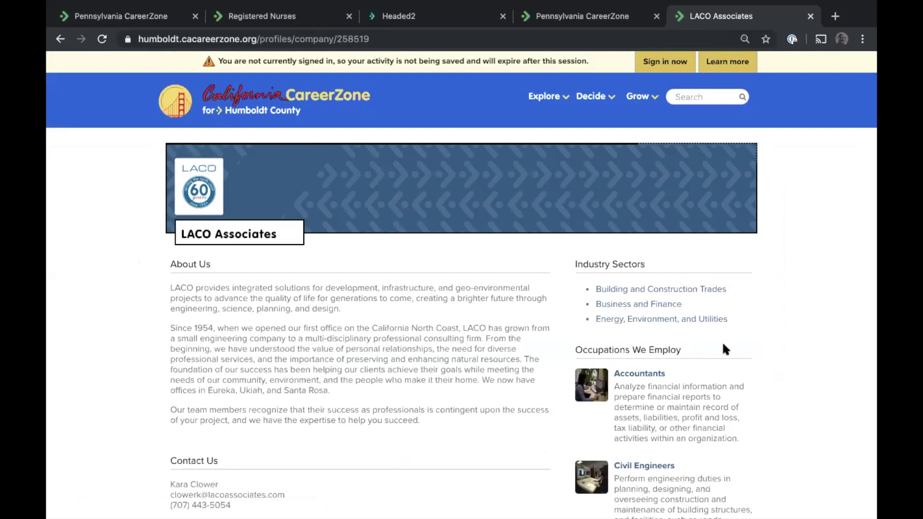
Open the Civil Engineers profile from LACO Associates' Occupations We Employ list
scroll(632, 294, down, 2)
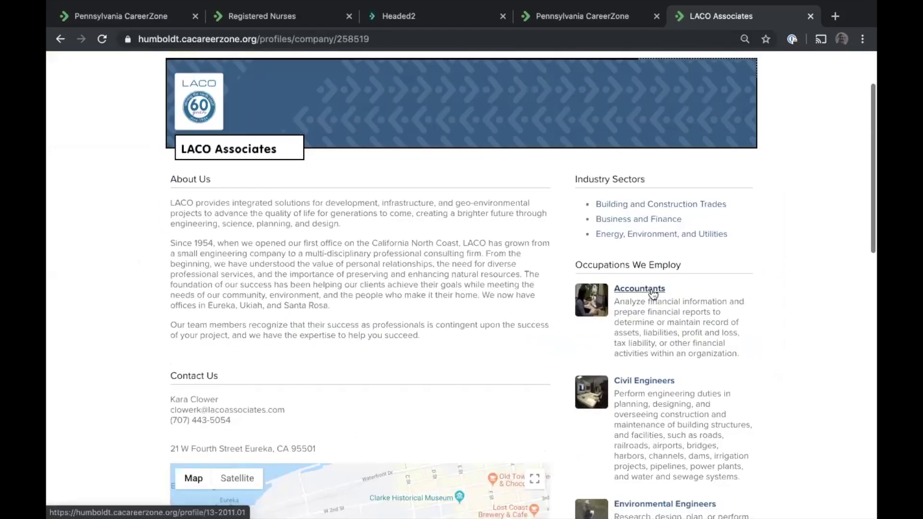
click(632, 383)
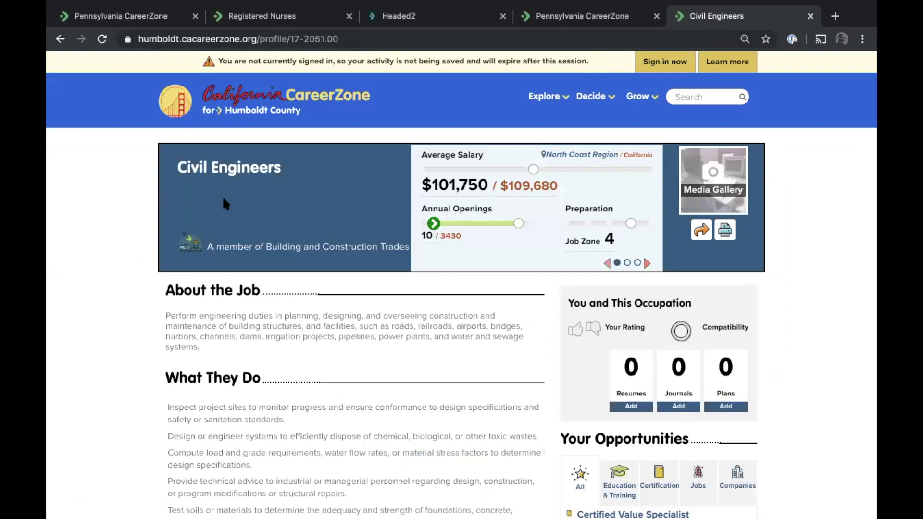
List the local companies employing Civil Engineers, then switch back to the Pennsylvania CareerZone tab
scroll(488, 202, down, 3)
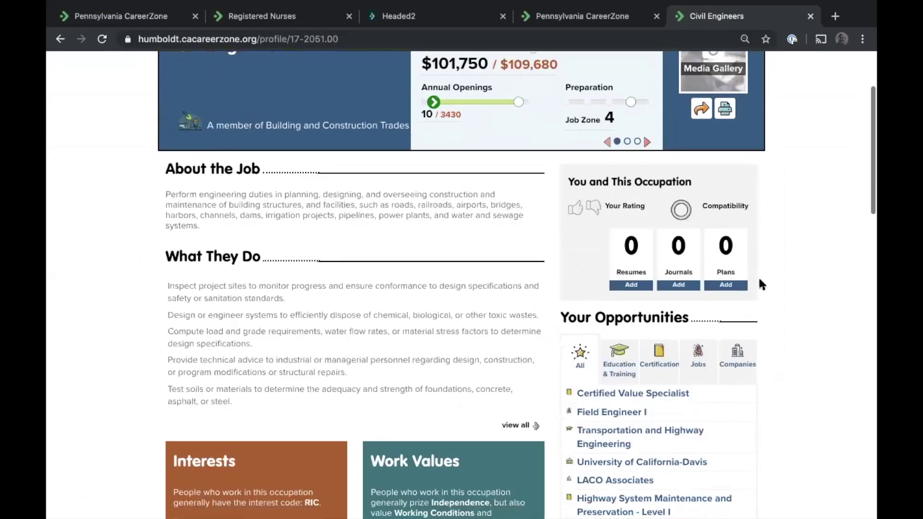
click(734, 355)
scroll(826, 320, down, 3)
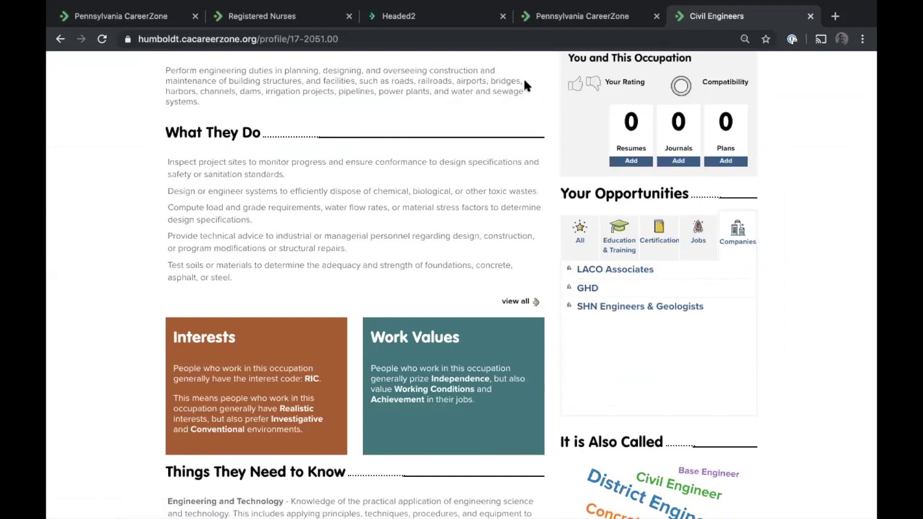
click(563, 17)
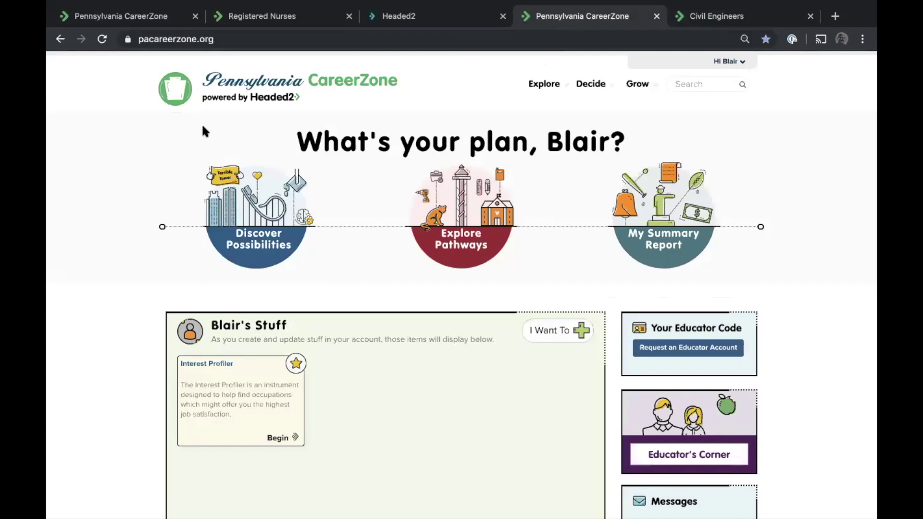
Log out of the demo educator account from the Registered Nurses tab
mouse_move(170, 2)
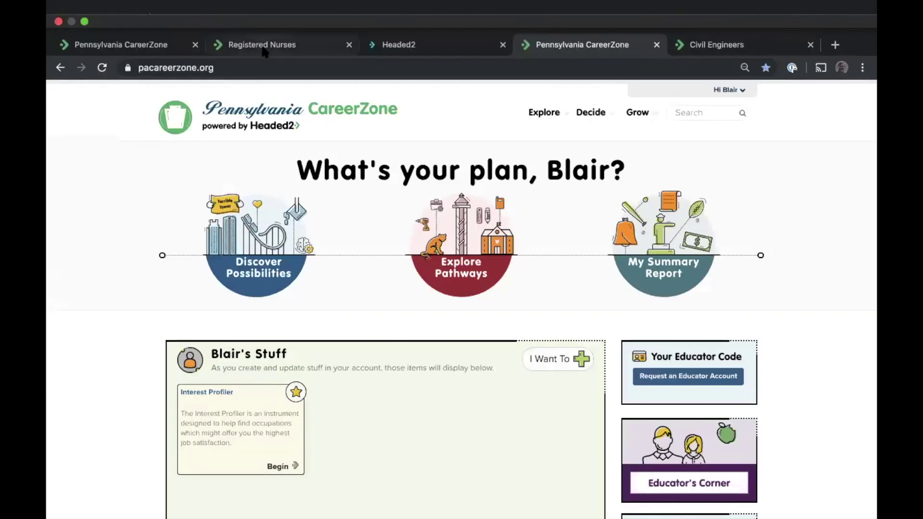
click(264, 49)
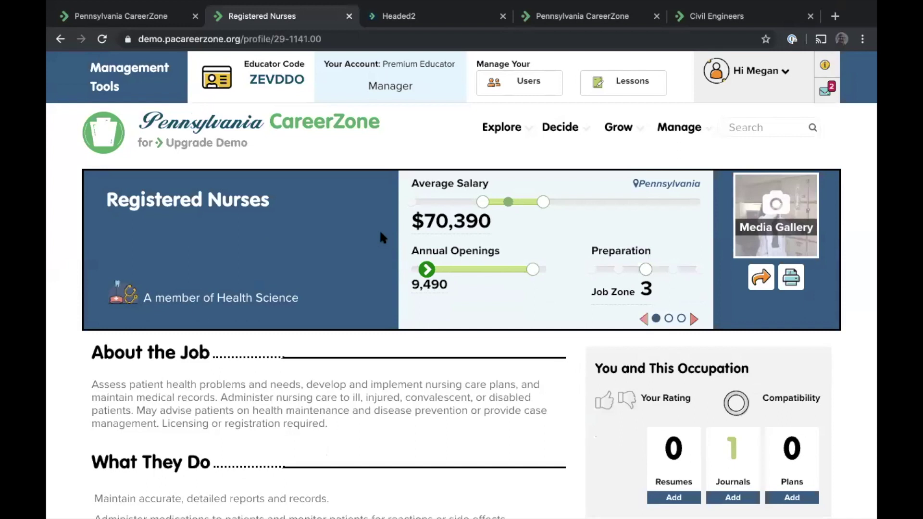
click(759, 72)
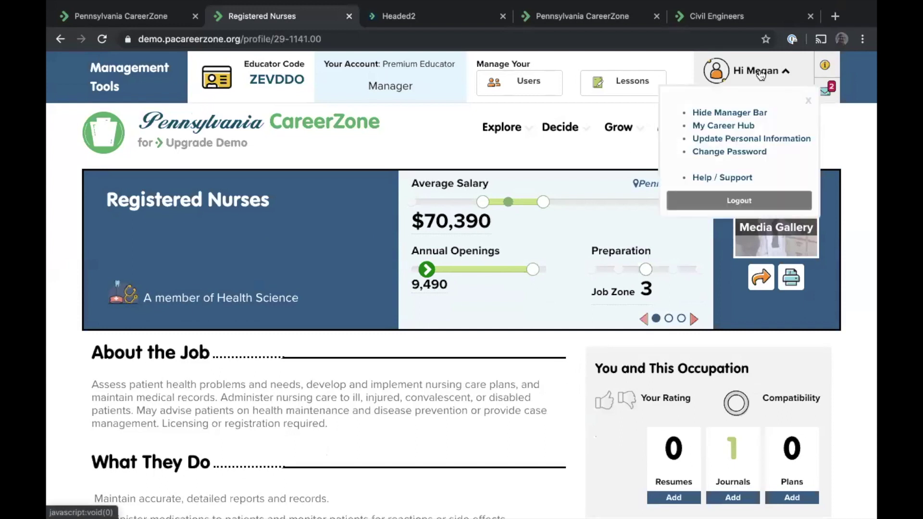
click(741, 204)
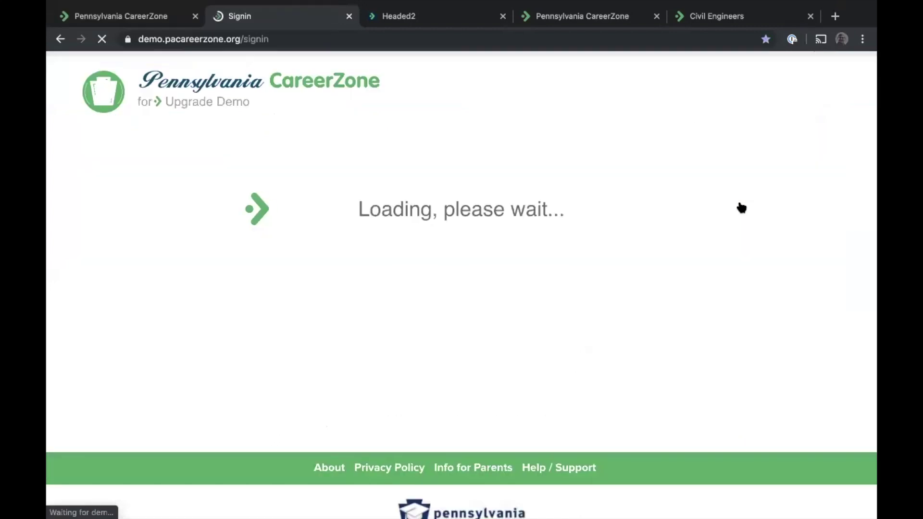
Sign in to the upgrade demo site with the admin username and the saved password
click(167, 288)
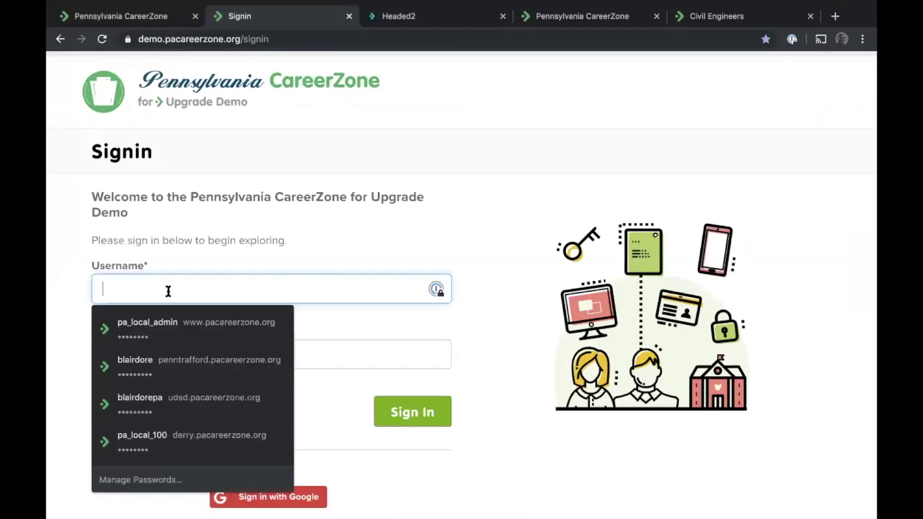
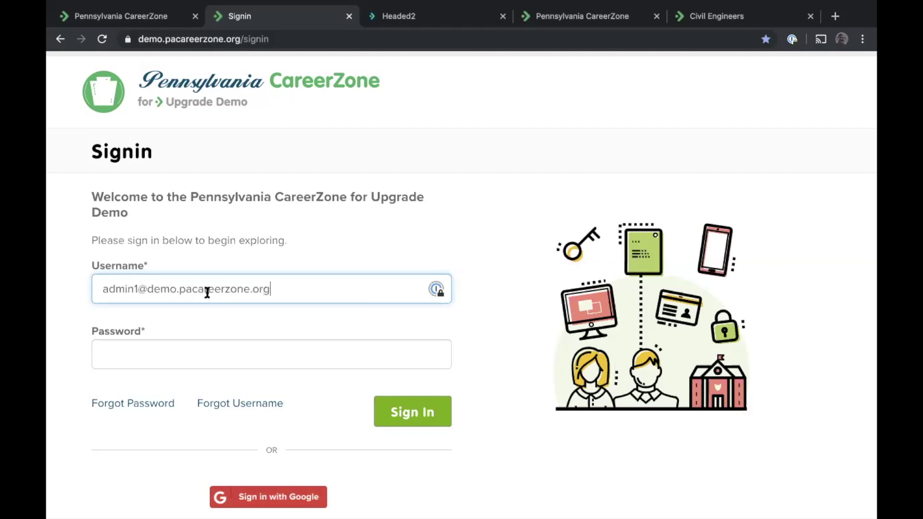
click(207, 291)
triple_click(207, 290)
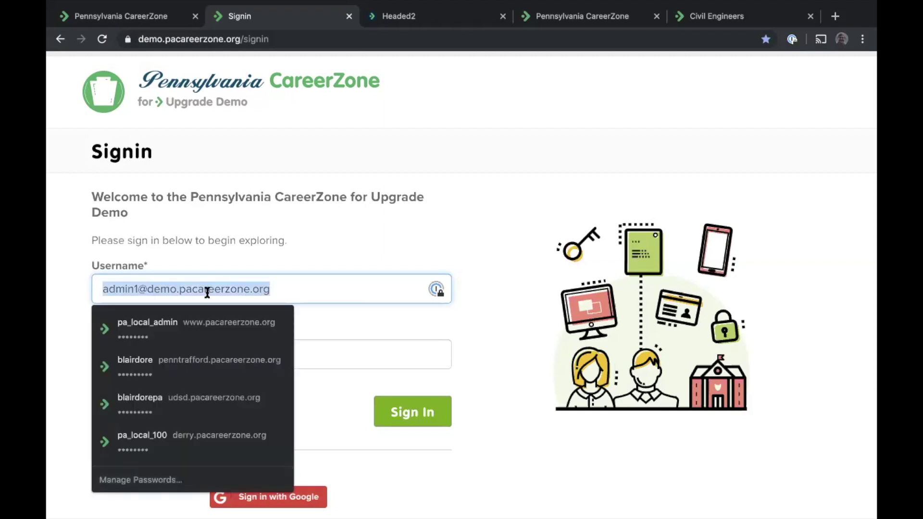
click(387, 359)
key(super+v)
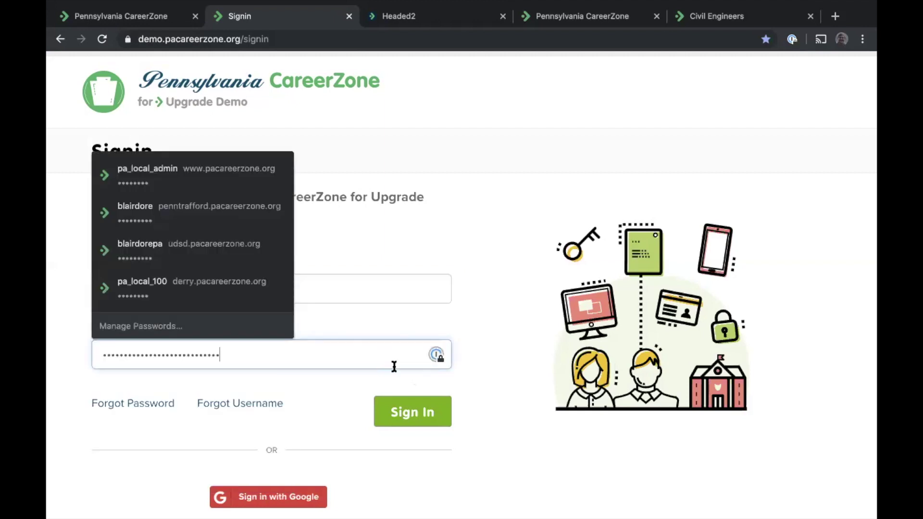
click(413, 412)
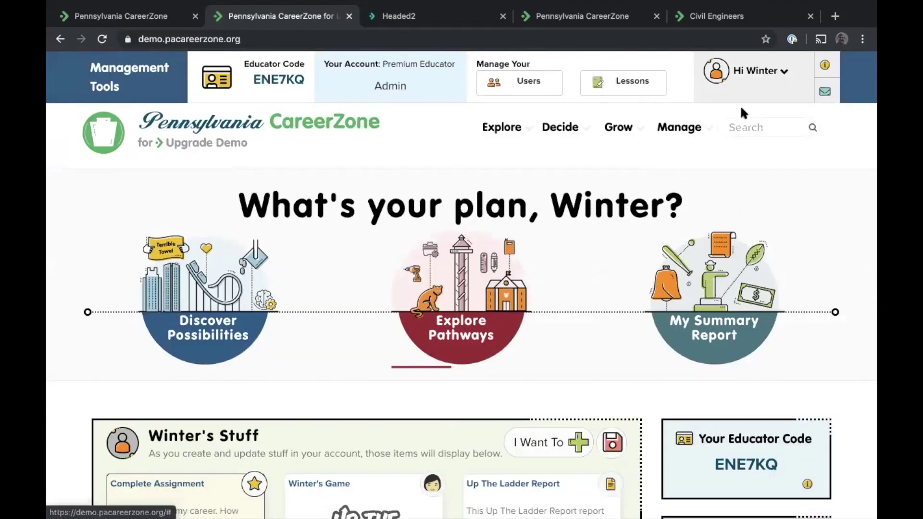
click(681, 128)
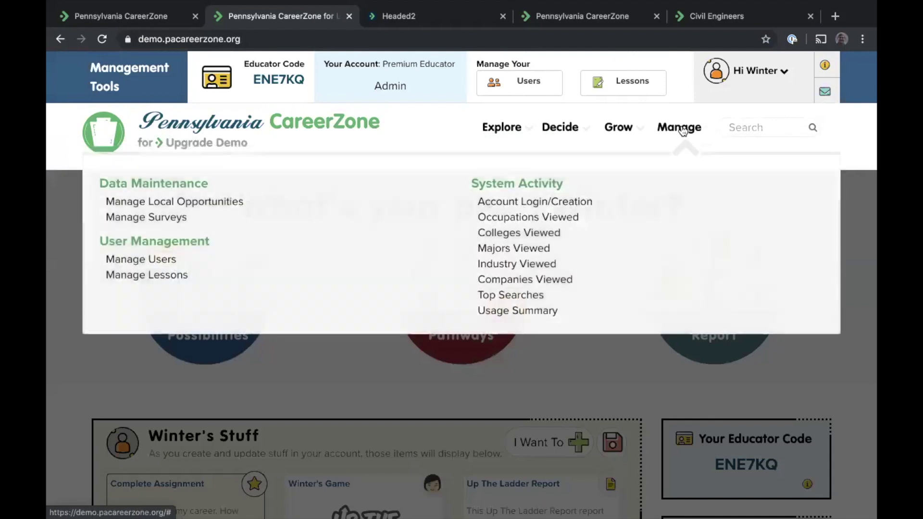
click(149, 218)
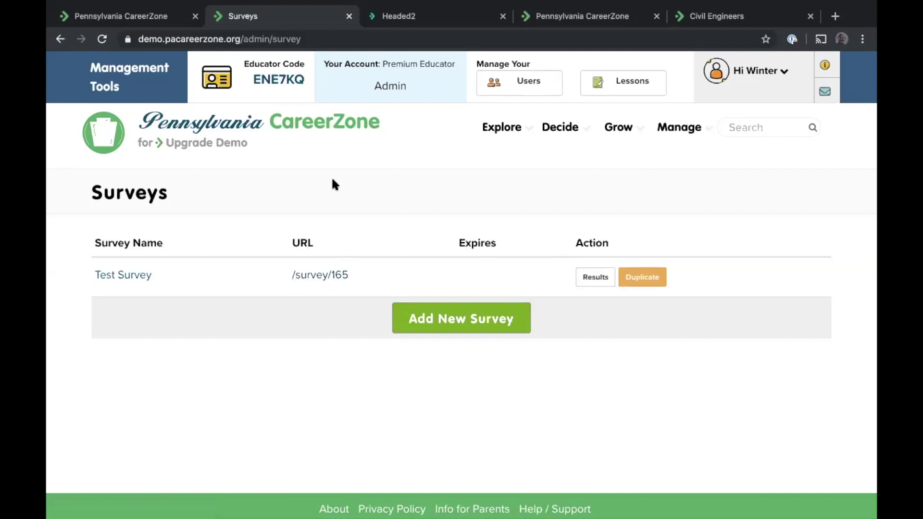
click(186, 129)
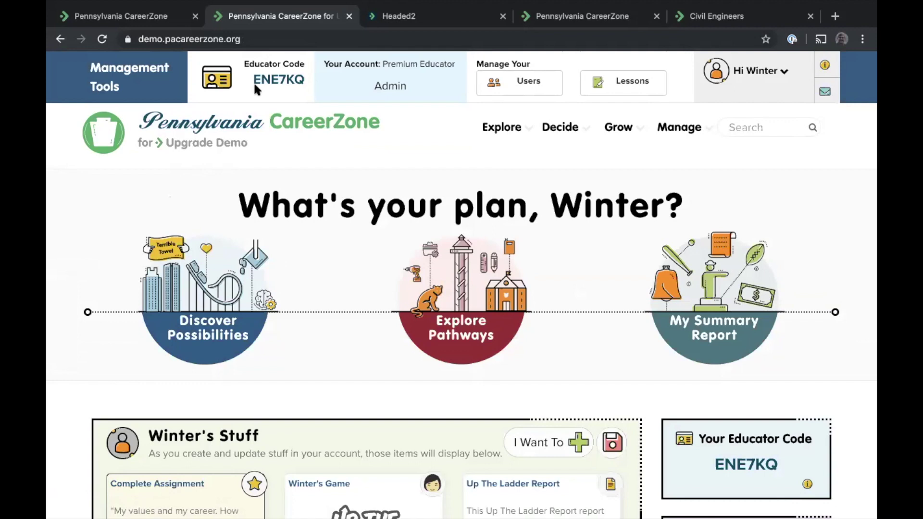
Open Manage Users for the 531-user list, preview the Import Users Data Importer, then close it
click(676, 131)
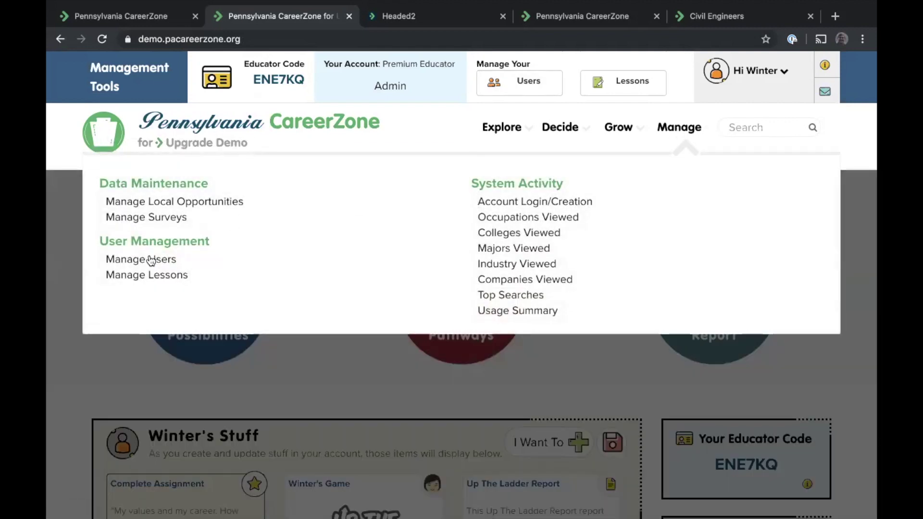
click(150, 262)
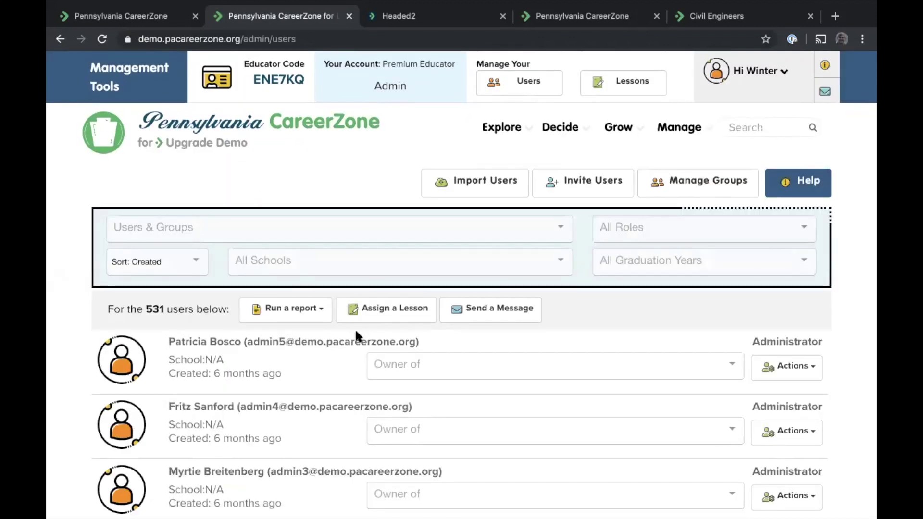
click(478, 181)
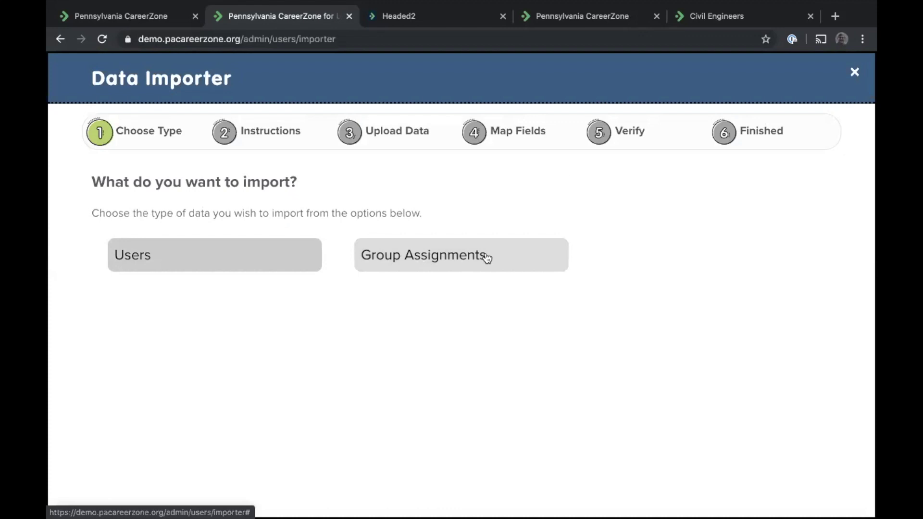
click(855, 73)
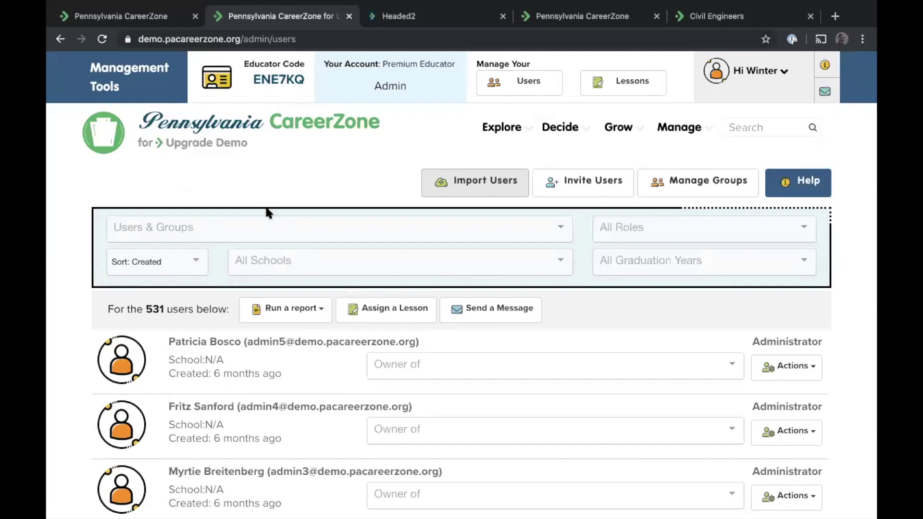
click(168, 234)
text(group)
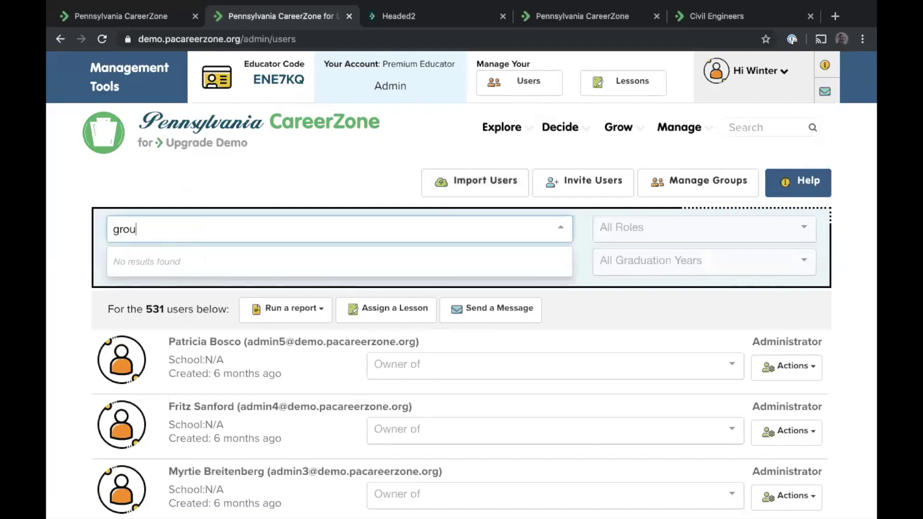
scroll(161, 297, down, 1)
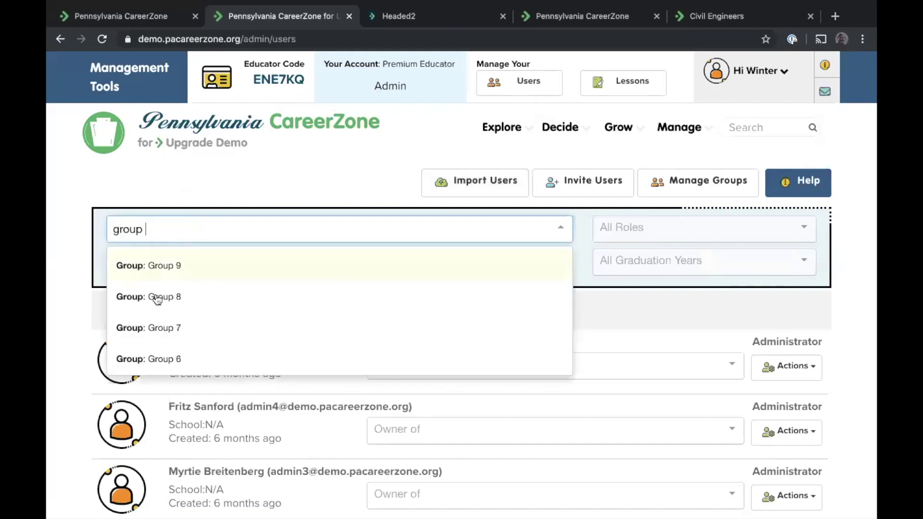
click(154, 329)
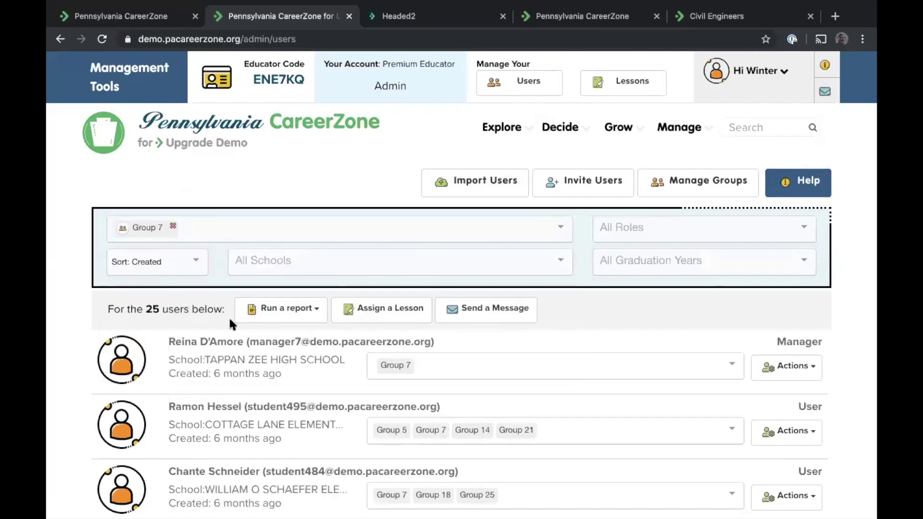
scroll(230, 321, down, 3)
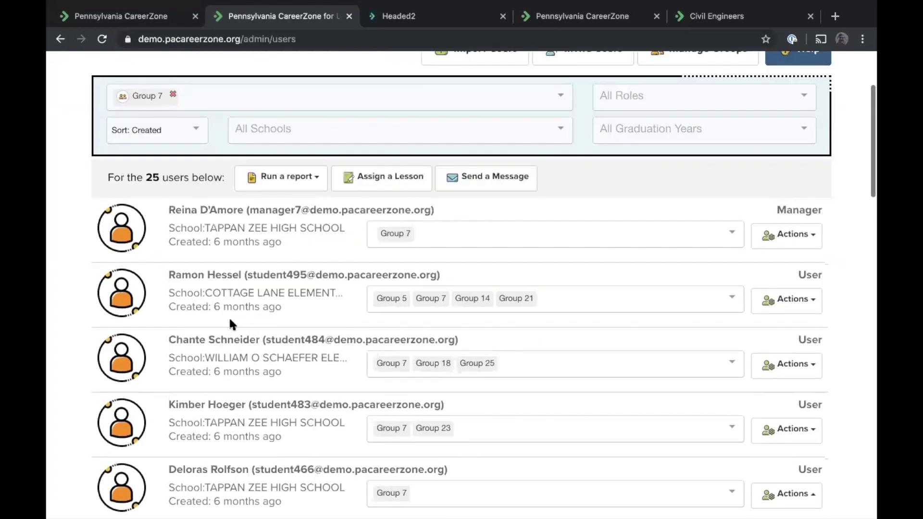
scroll(229, 321, down, 4)
scroll(230, 321, up, 8)
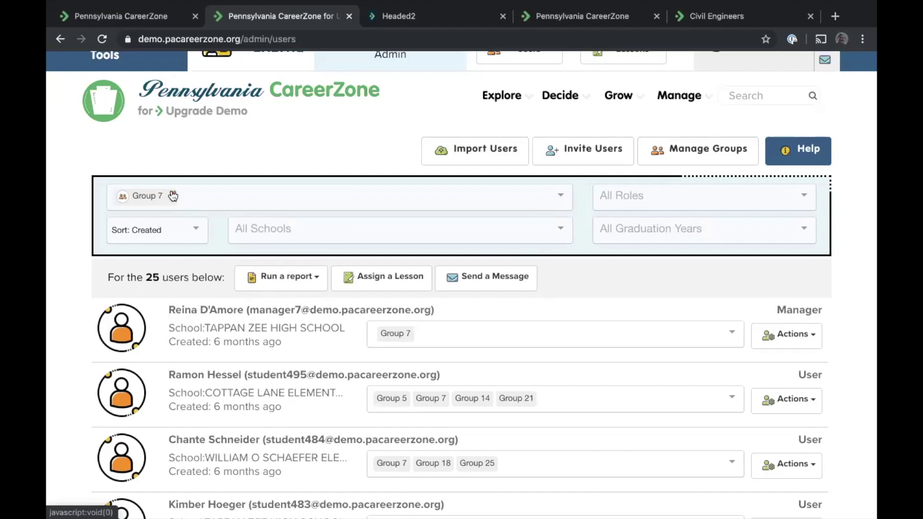
click(173, 195)
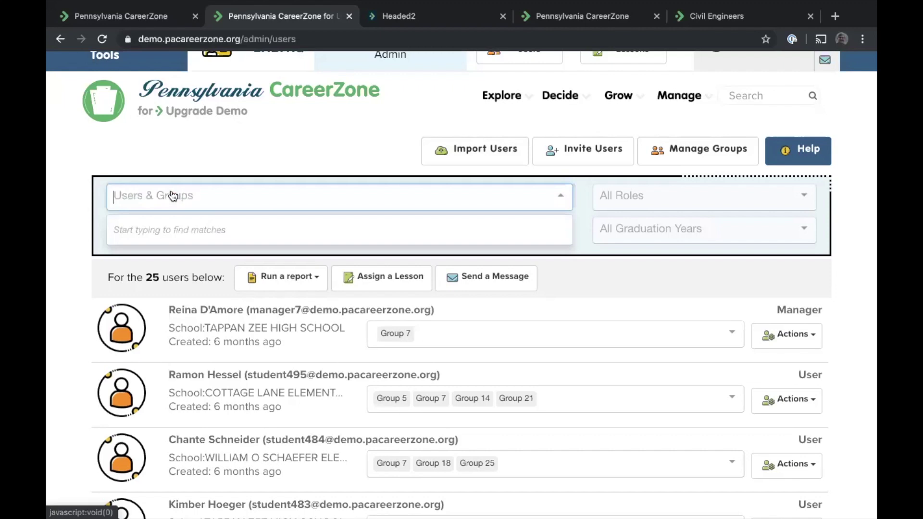
click(188, 151)
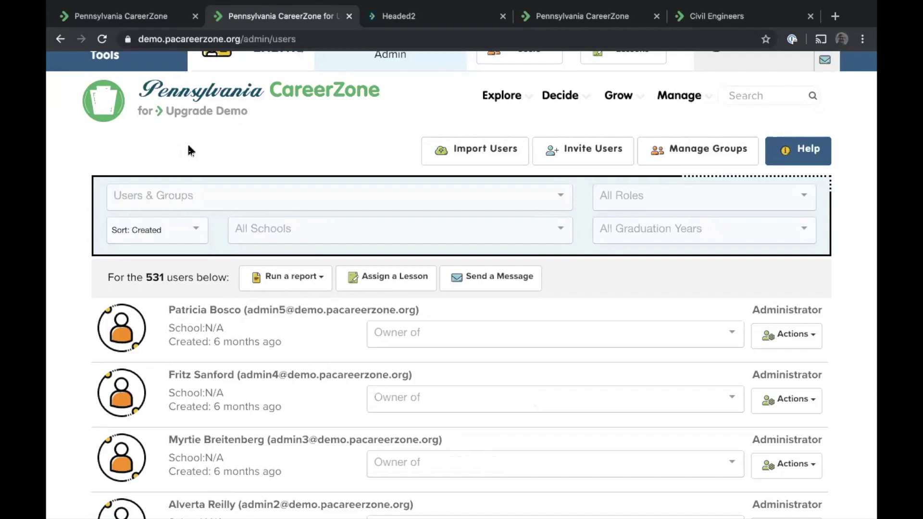
scroll(188, 145, up, 1)
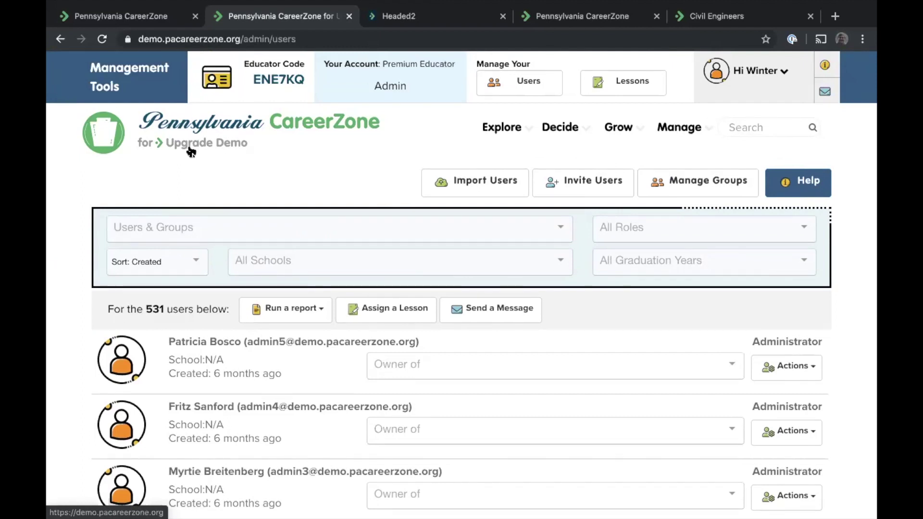
Return home and open Manage Local Opportunities to see the Test KD profile
click(168, 133)
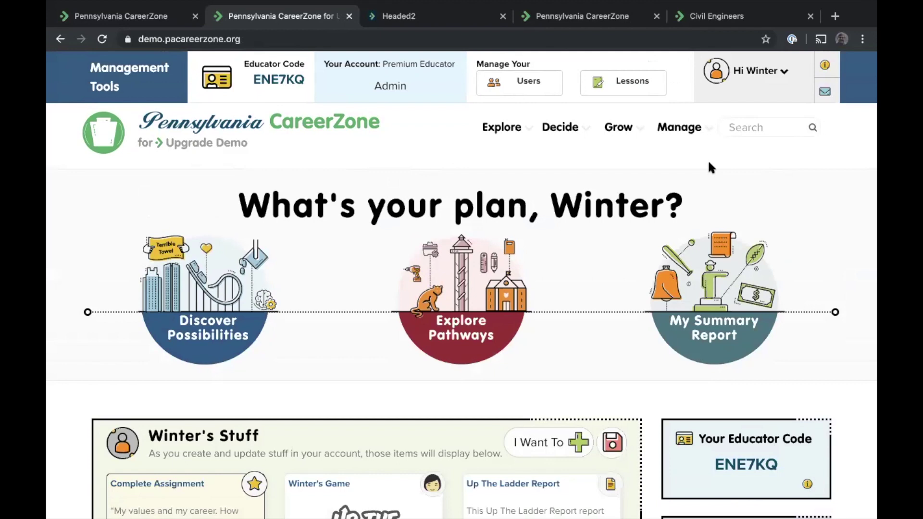
click(677, 128)
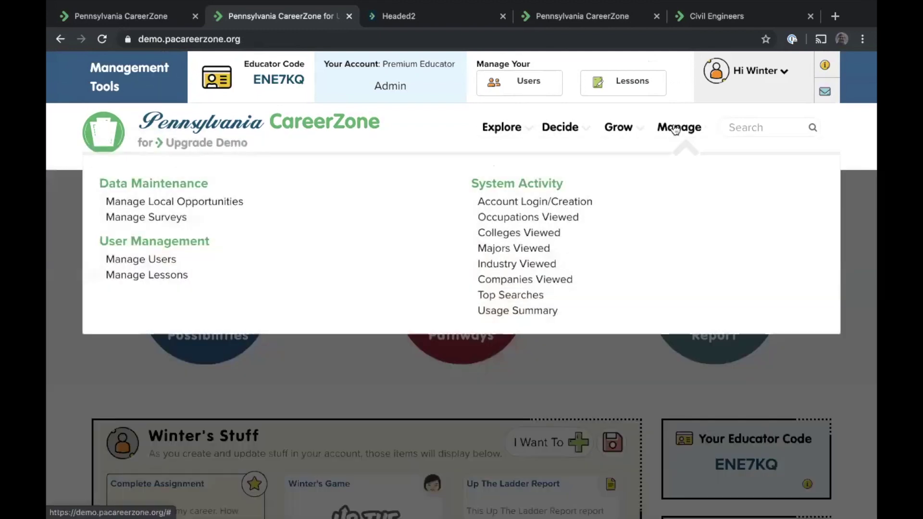
click(191, 202)
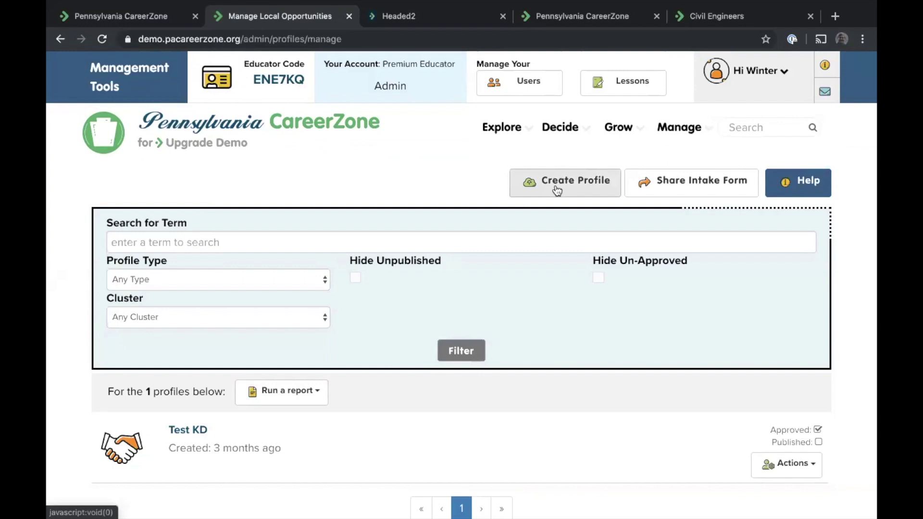
View the shareable intake form link, dismiss it, and go back to the home page
click(663, 180)
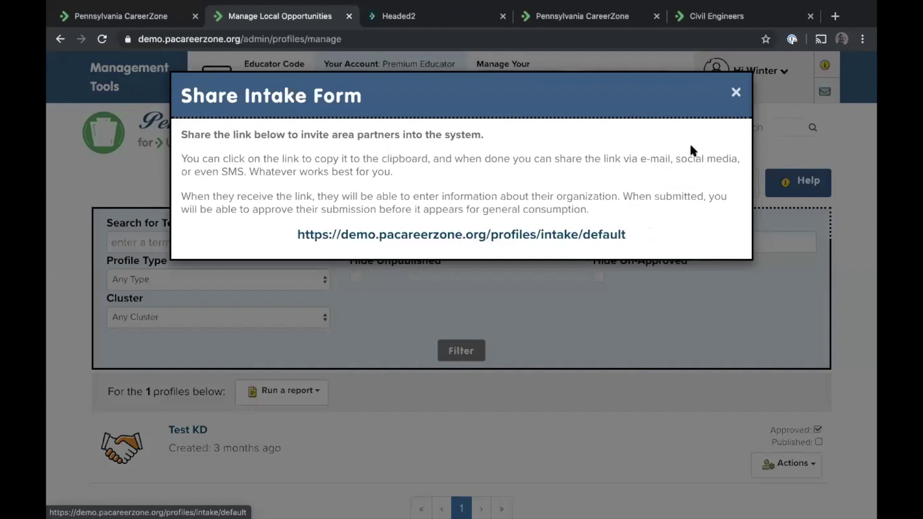
click(734, 96)
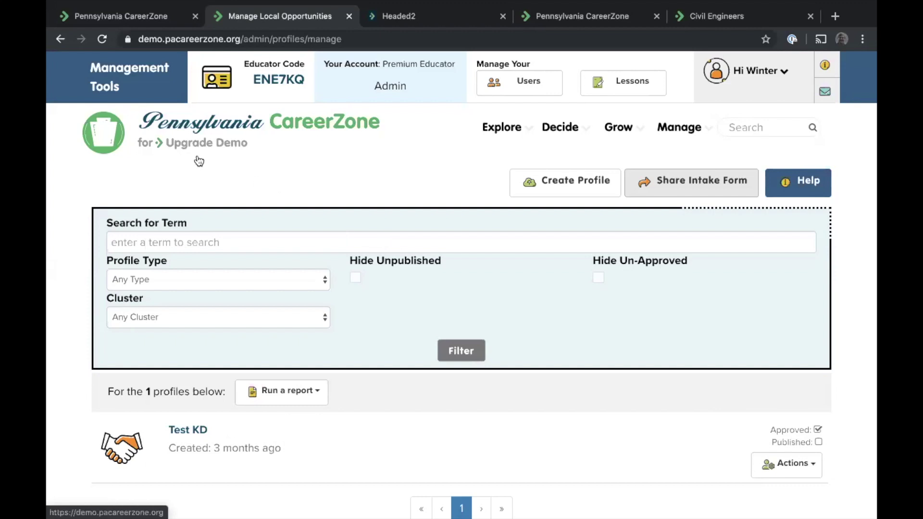
click(173, 127)
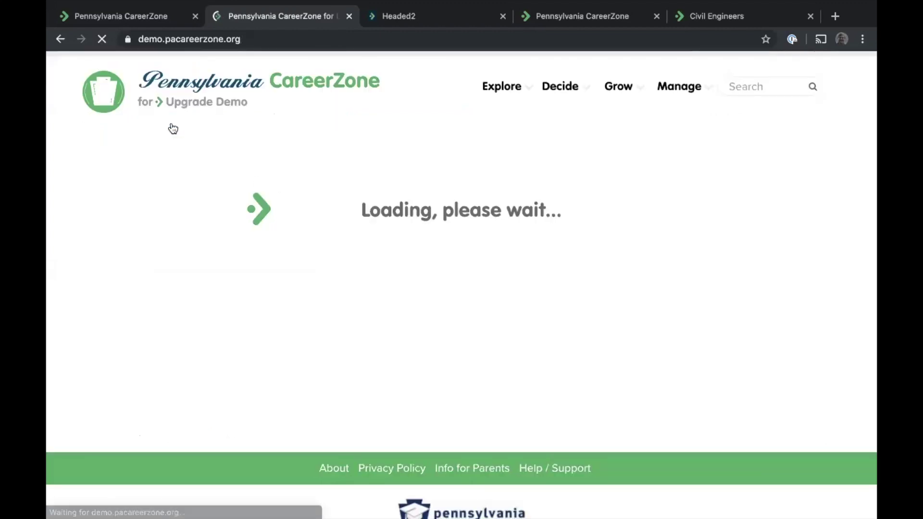
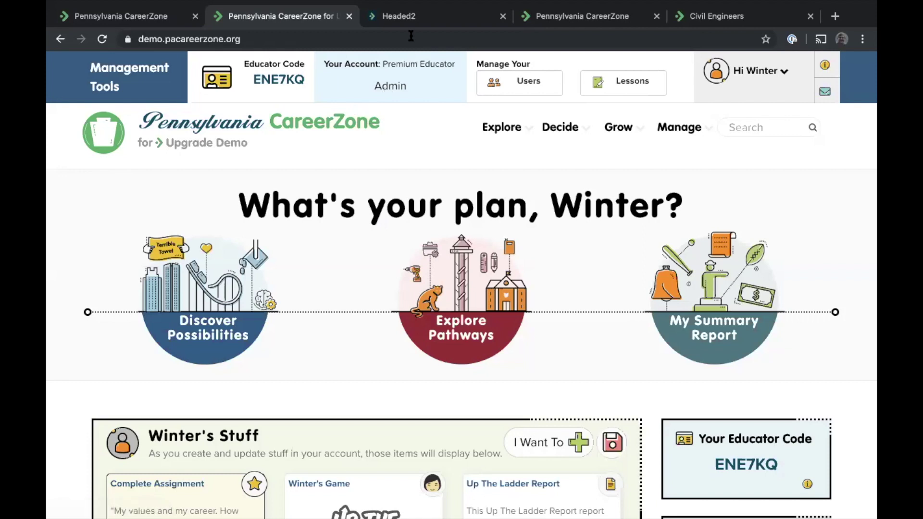
Go to the Headed2 site and view its individual pricing plans, including Premium Educator at $89
click(411, 19)
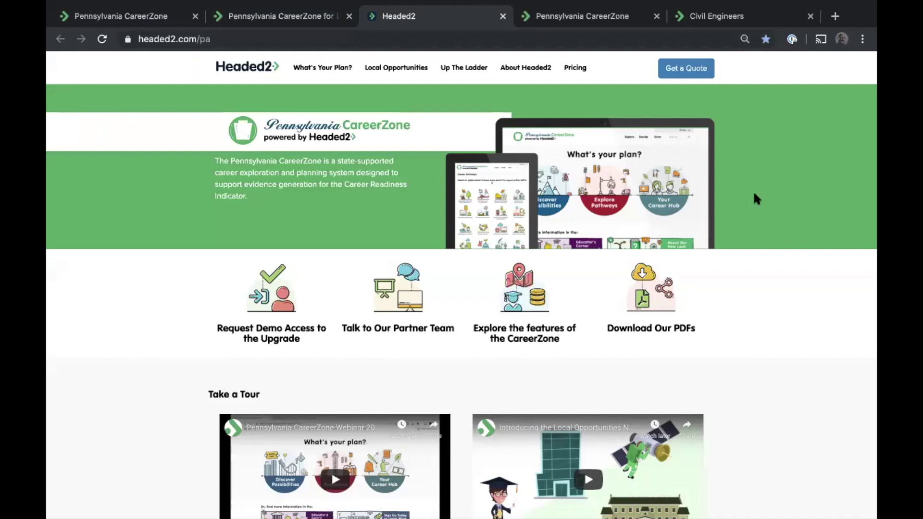
click(576, 70)
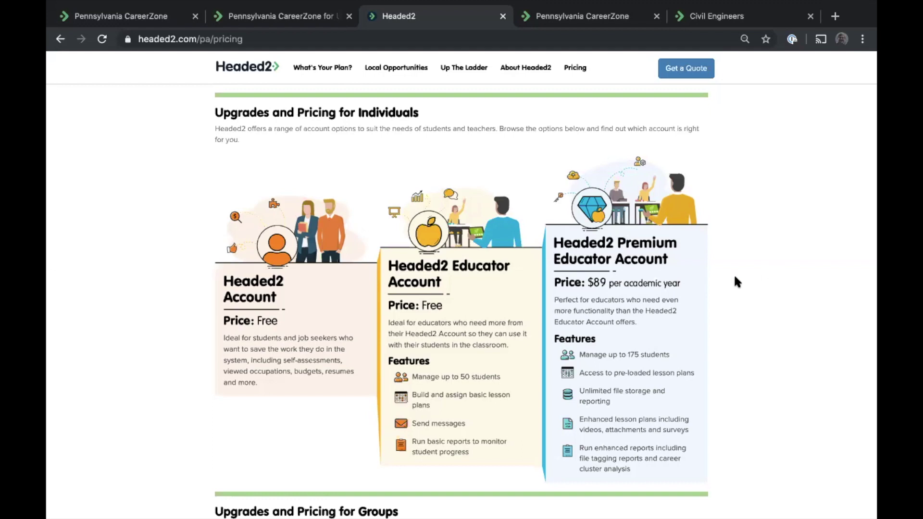
scroll(671, 302, down, 1)
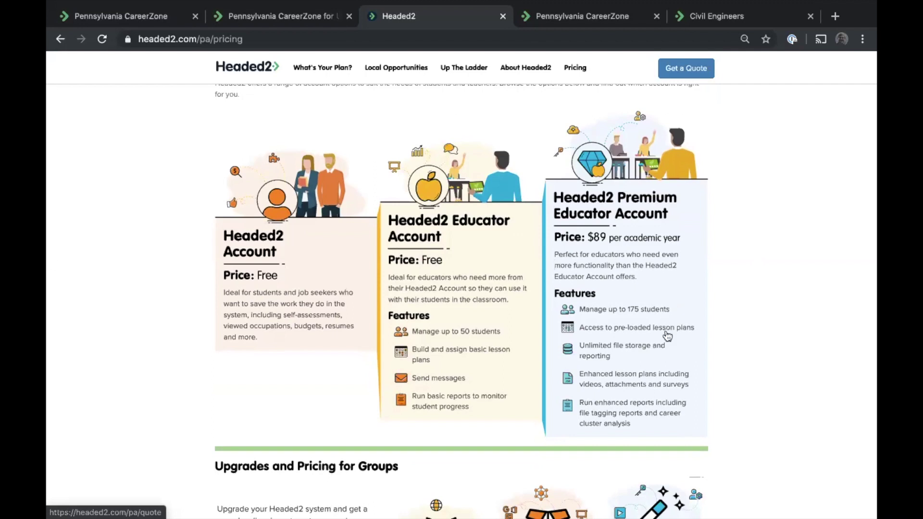
scroll(667, 336, down, 1)
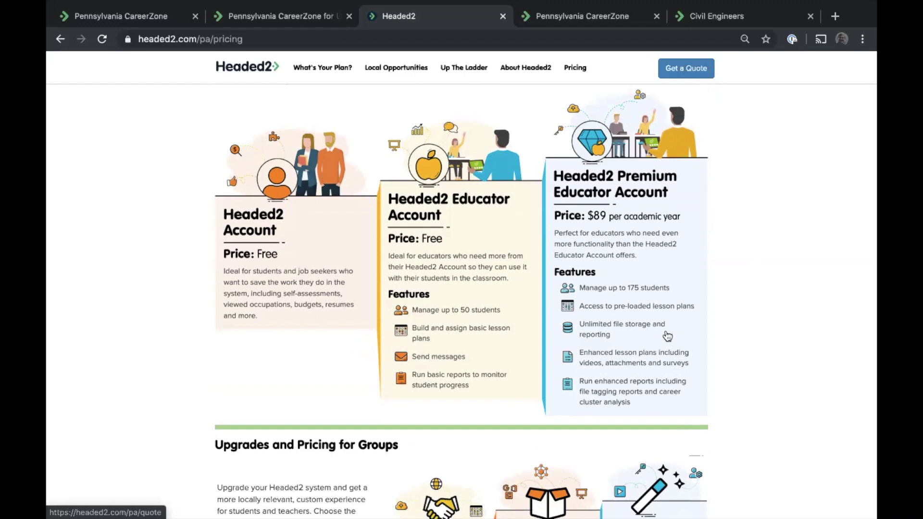
scroll(621, 336, down, 1)
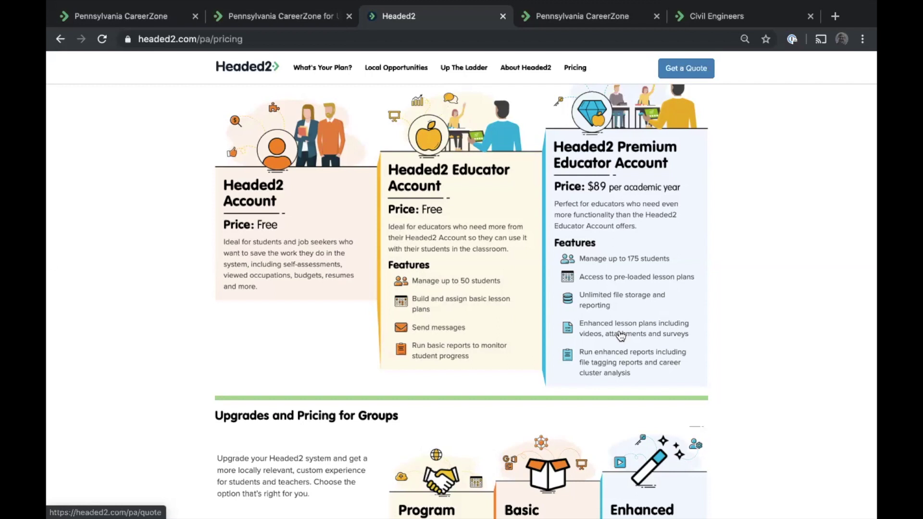
Scroll down to the Upgrades and Pricing for Groups table, then return to the student's CareerZone home page
scroll(623, 289, down, 5)
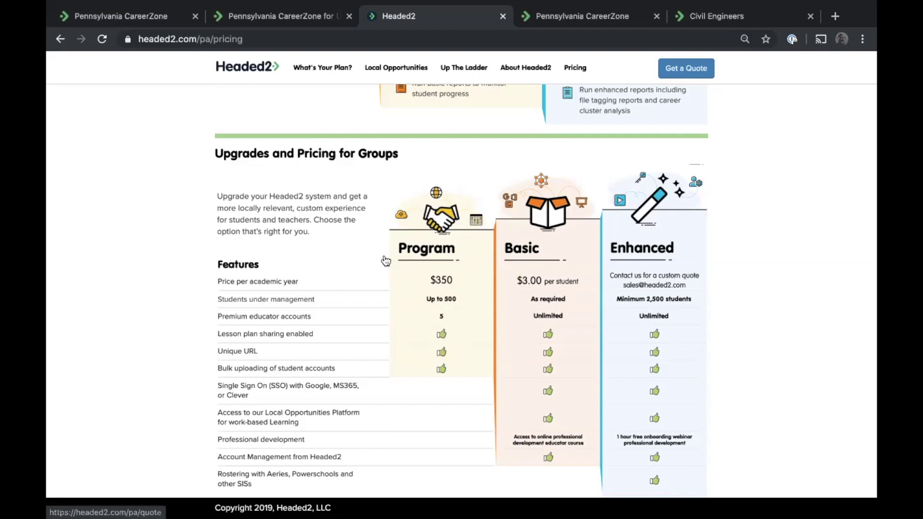
click(569, 47)
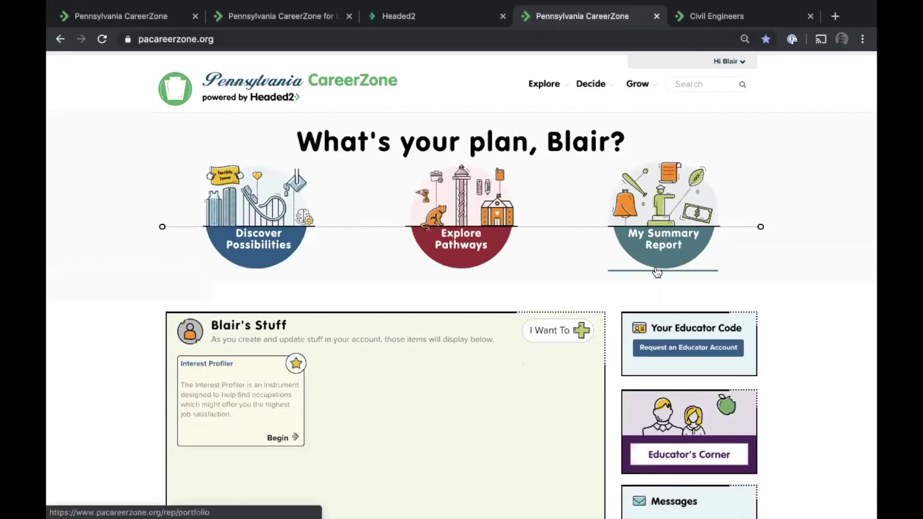
Open the student's My Summary Report and look through its sections, including Assessment Summaries
click(654, 291)
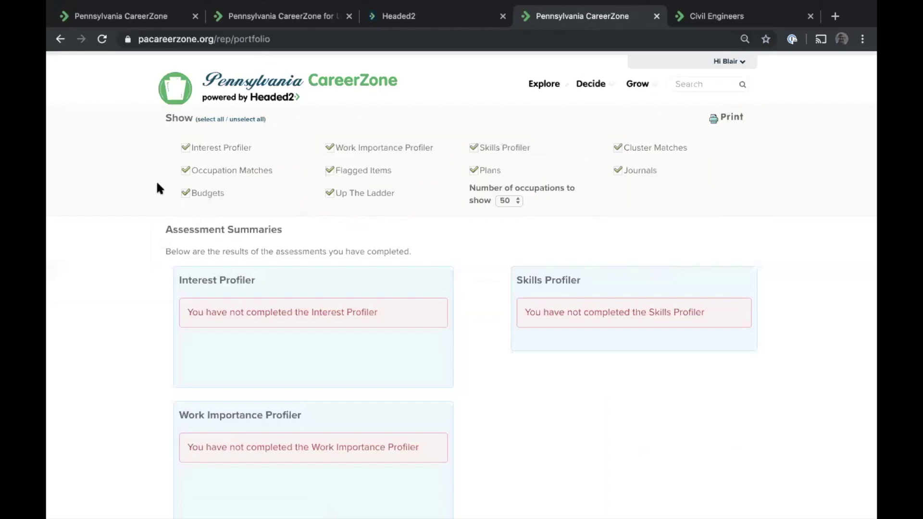
scroll(157, 183, down, 1)
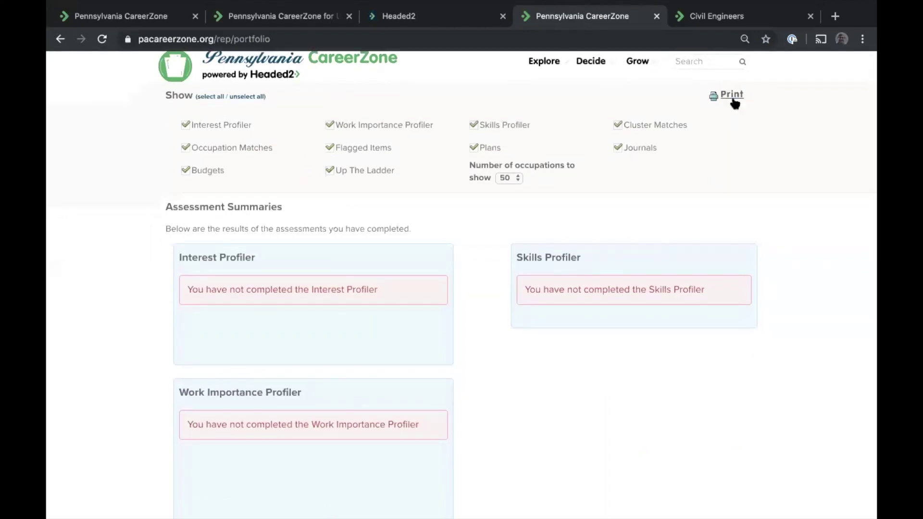
scroll(637, 276, down, 11)
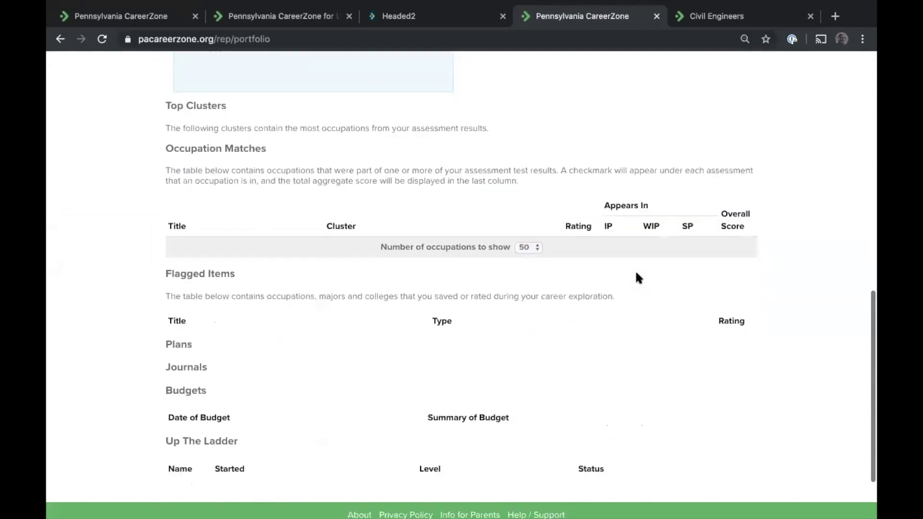
scroll(636, 274, up, 15)
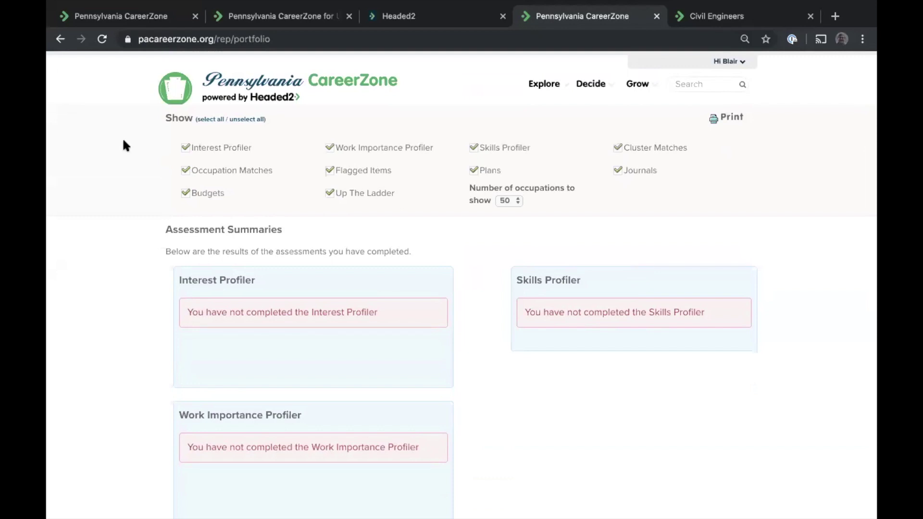
Unselect all report sections, show only Journals, then go back to the CareerZone home page
click(243, 120)
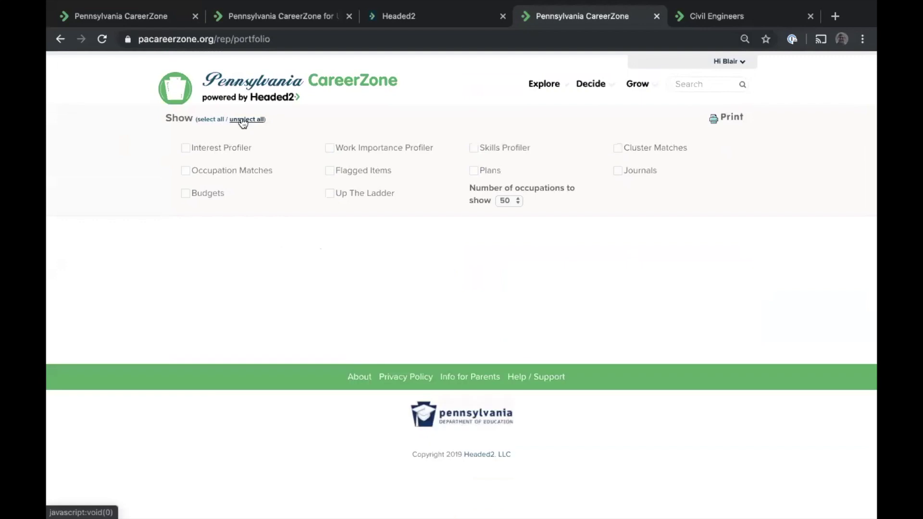
click(618, 171)
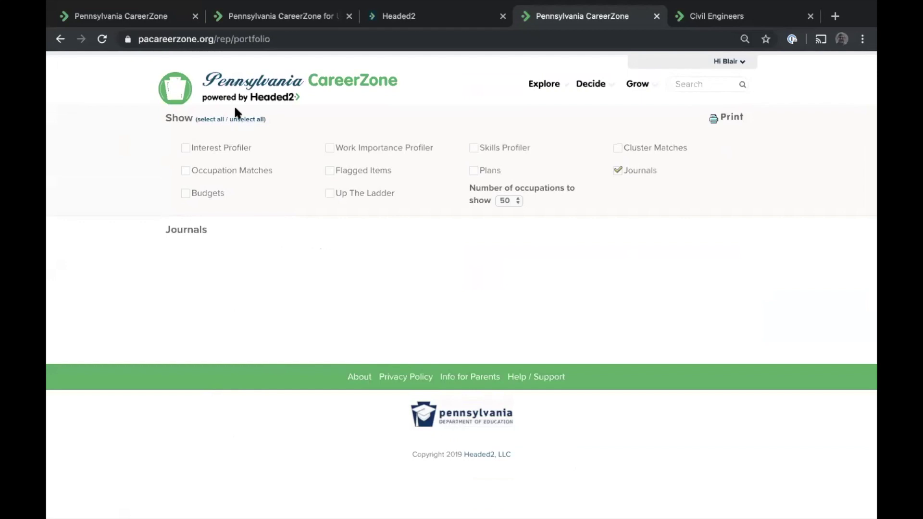
click(216, 83)
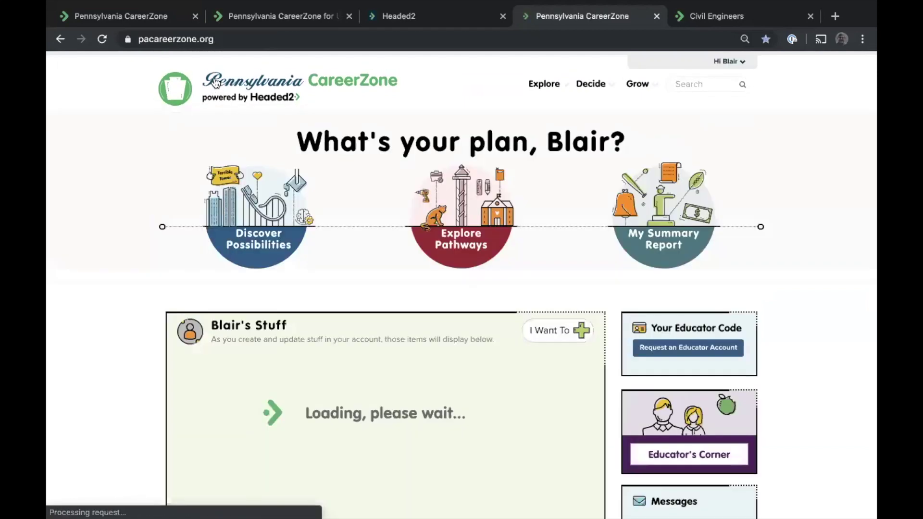